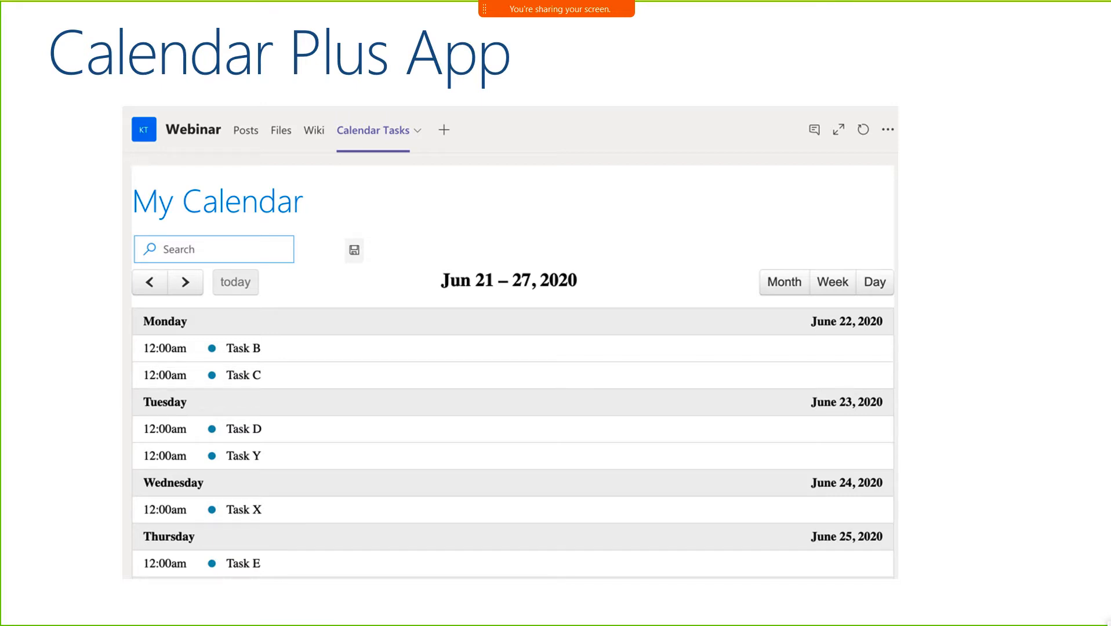
Step: End the slide show and switch to Chrome to display the KWizCom Teams Webinar SharePoint site
key("Right")
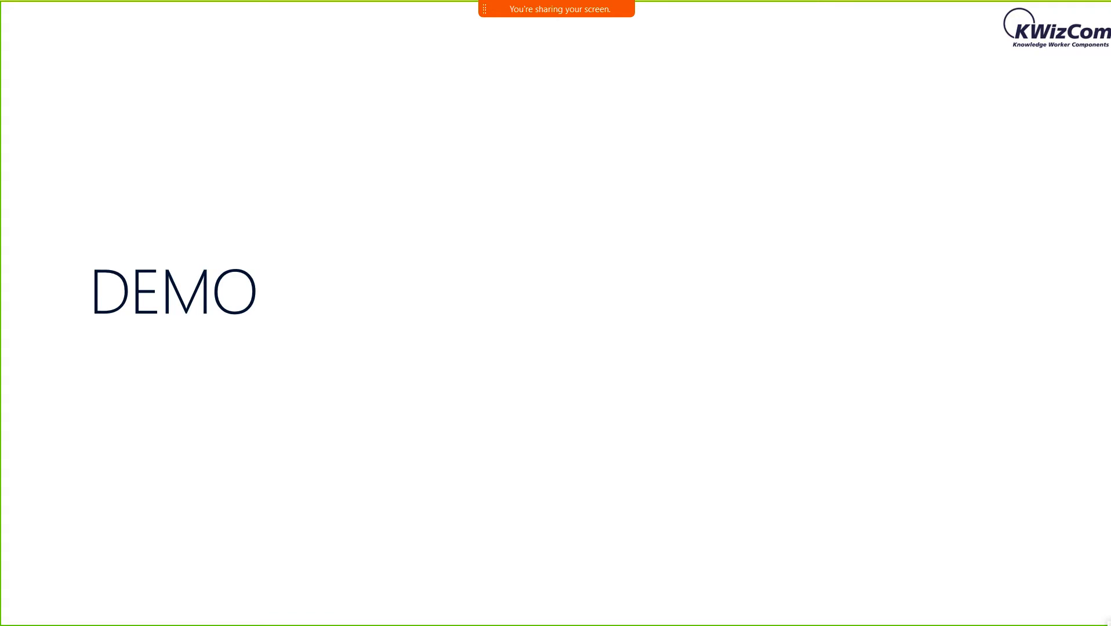
key("Escape")
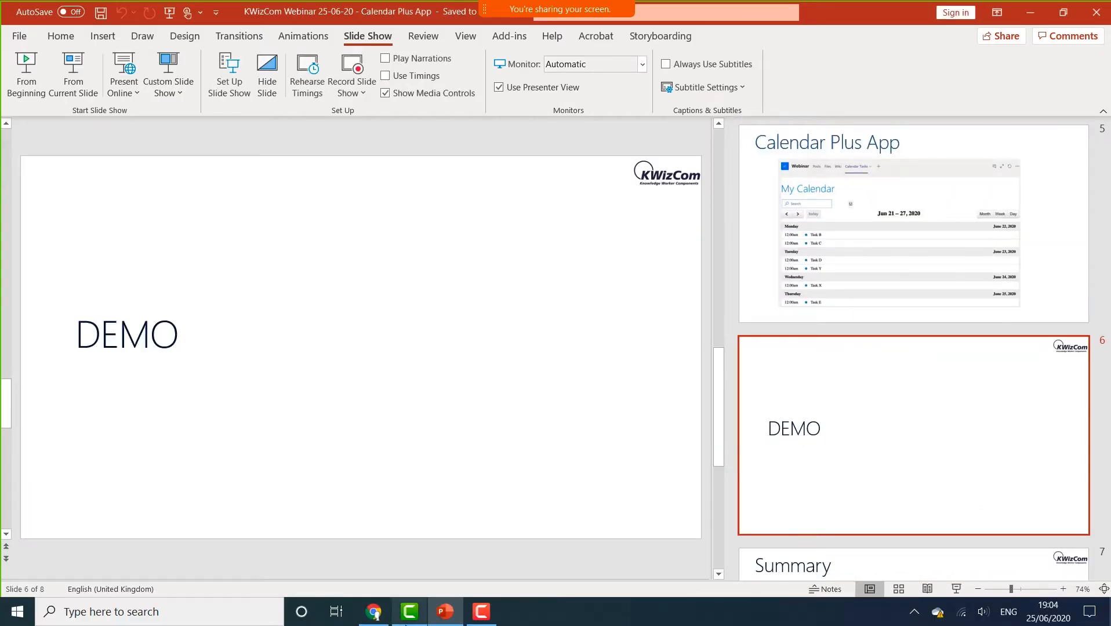
left_click(384, 614)
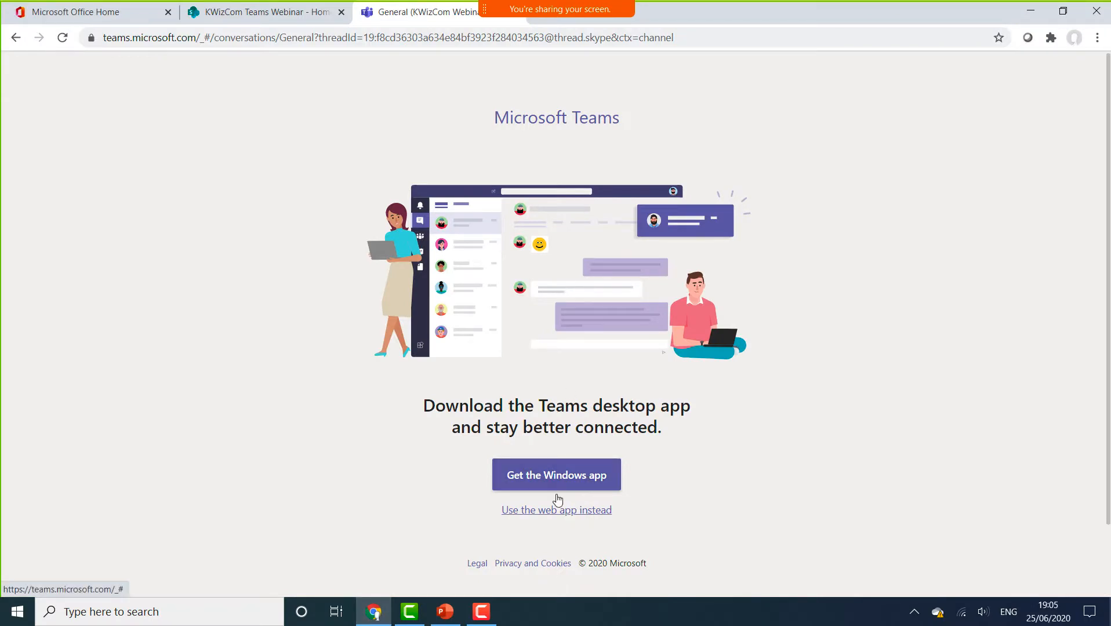
left_click(280, 18)
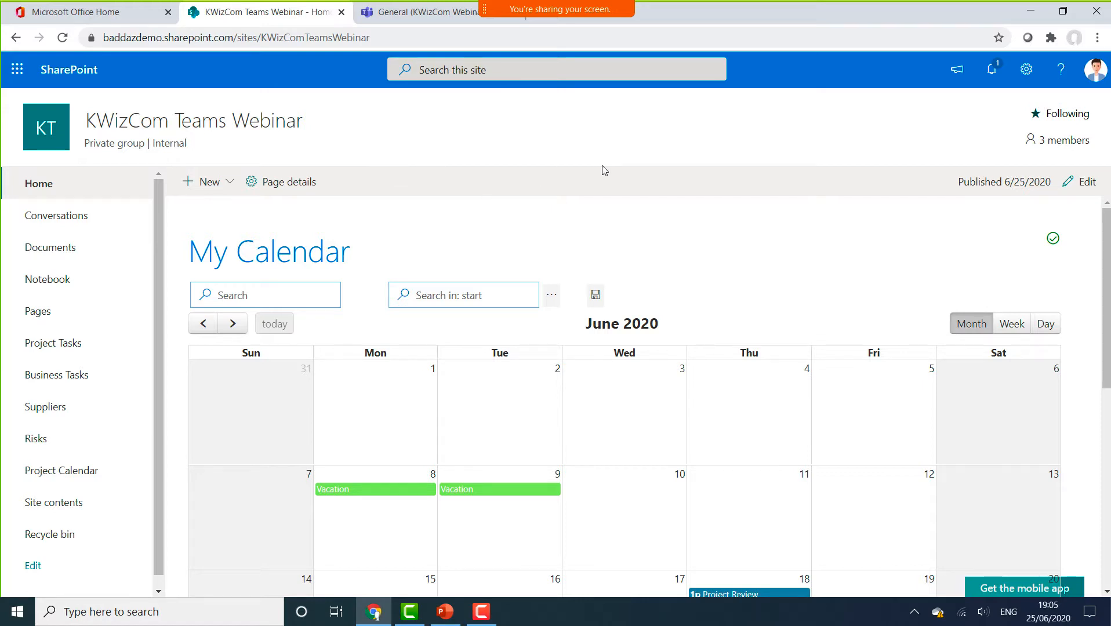
Step: Reduce the browser zoom by one level so more of the SharePoint page fits on screen
left_click(1097, 37)
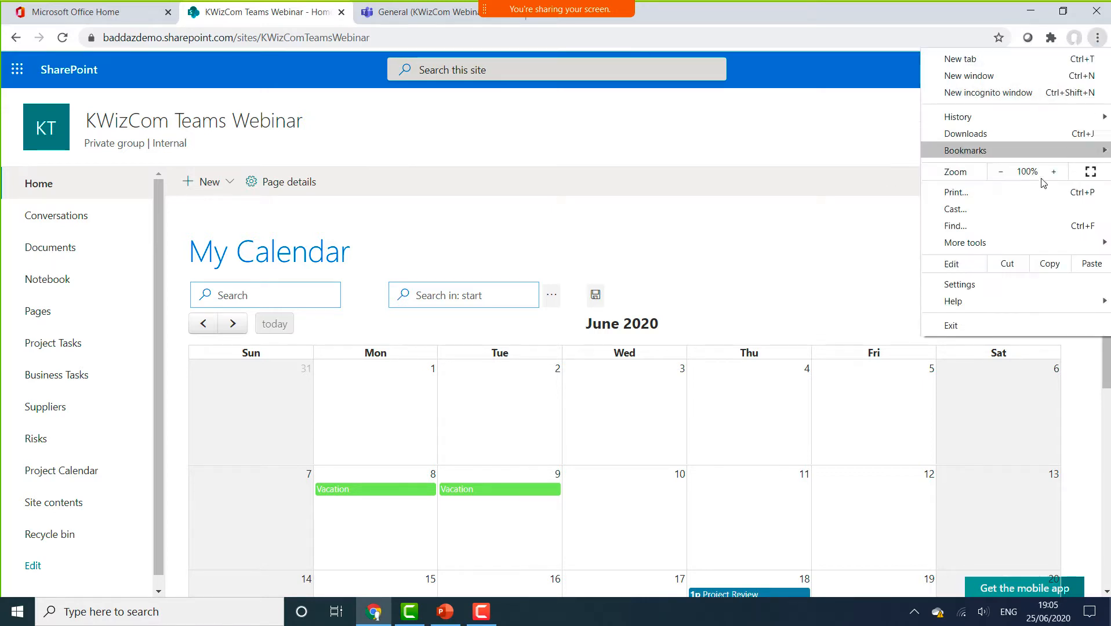
left_click(1001, 171)
left_click(767, 145)
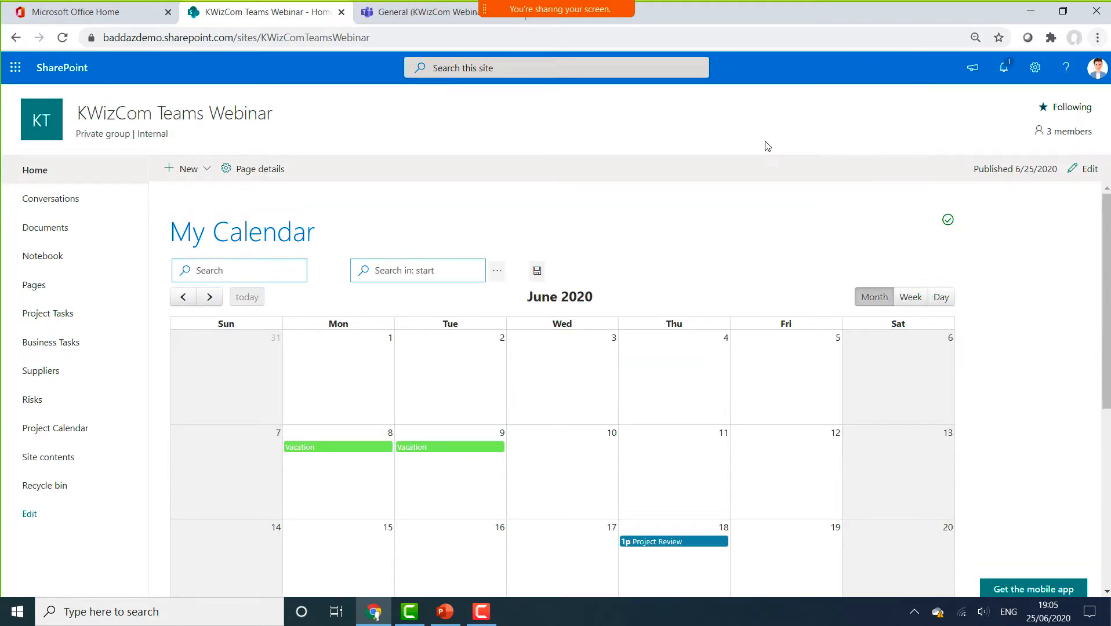
Step: Check My Calendar's search options, show its week and day views, return to month view and look over the June events
mouse_move(1107, 256)
left_mouse_down()
mouse_move(1079, 439)
mouse_move(1108, 354)
mouse_move(1106, 267)
left_mouse_up()
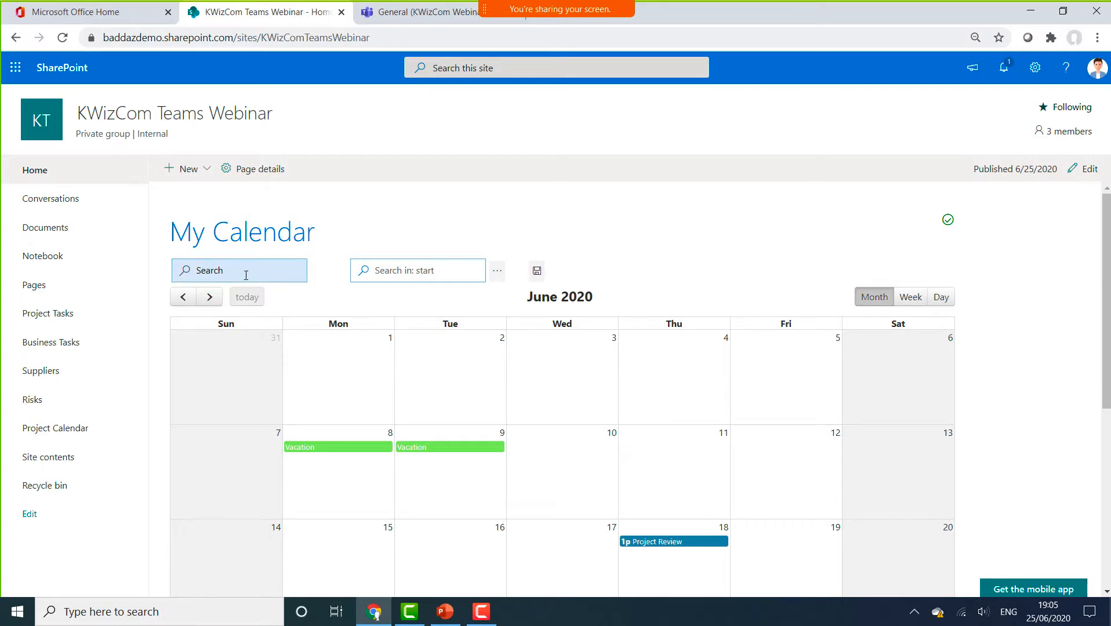
left_click(496, 272)
left_click(496, 272)
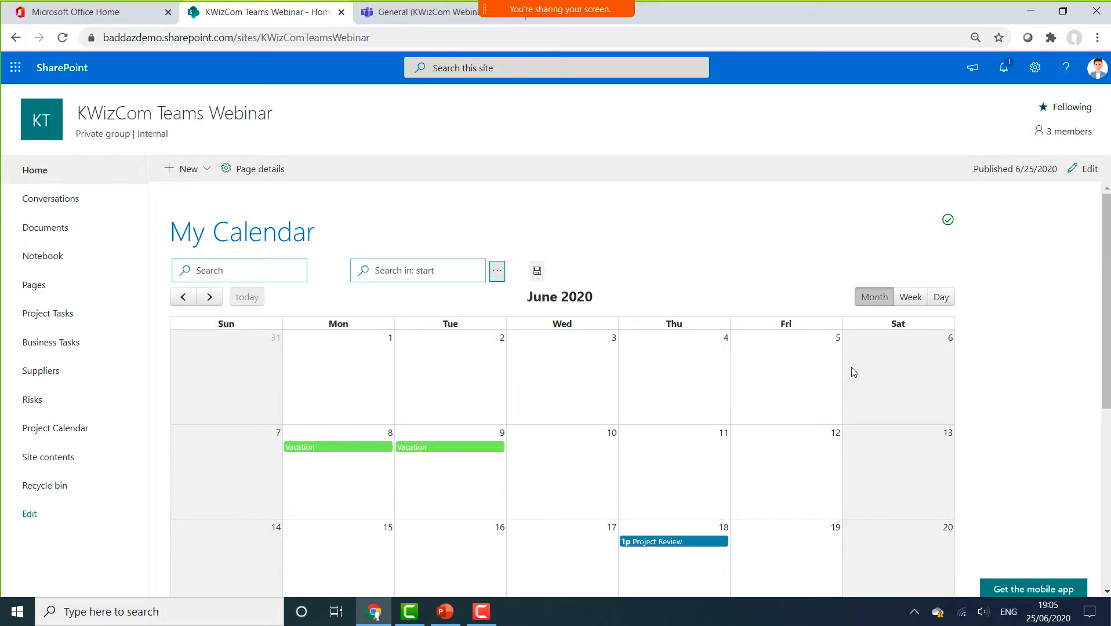
left_click(911, 298)
left_click(940, 298)
left_click(865, 306)
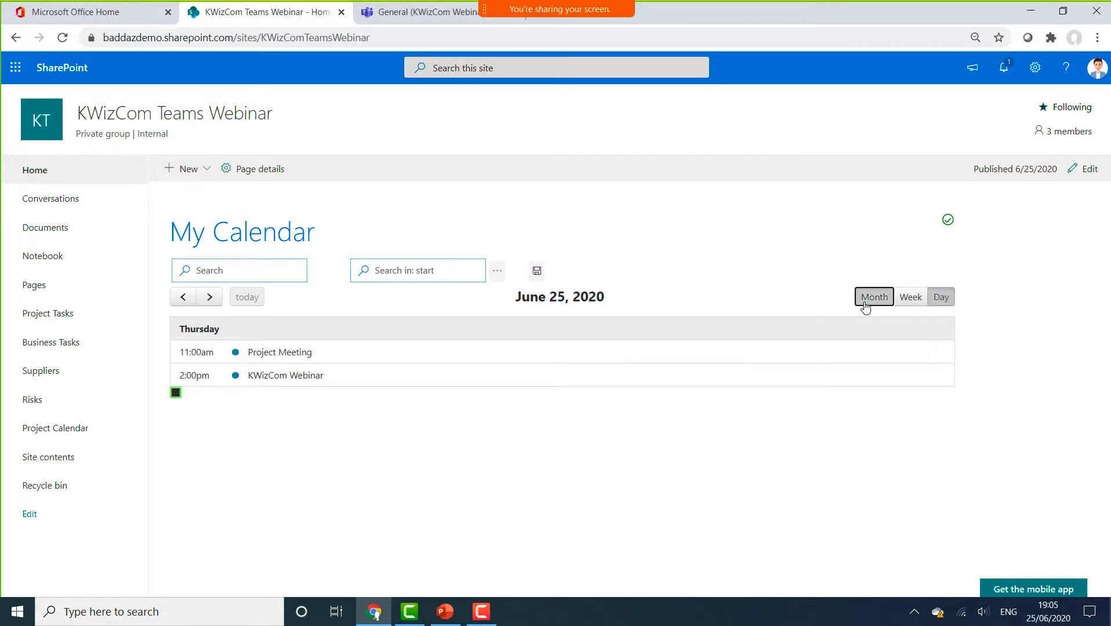
left_click_drag(1102, 272, 1103, 349)
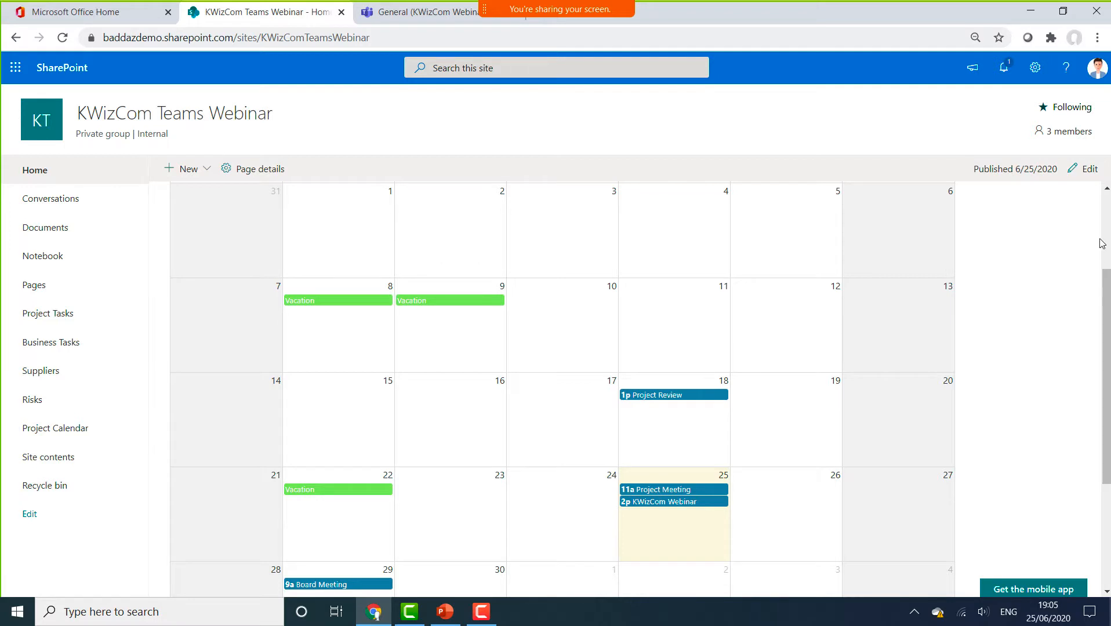
scroll(1107, 205, "up", 3)
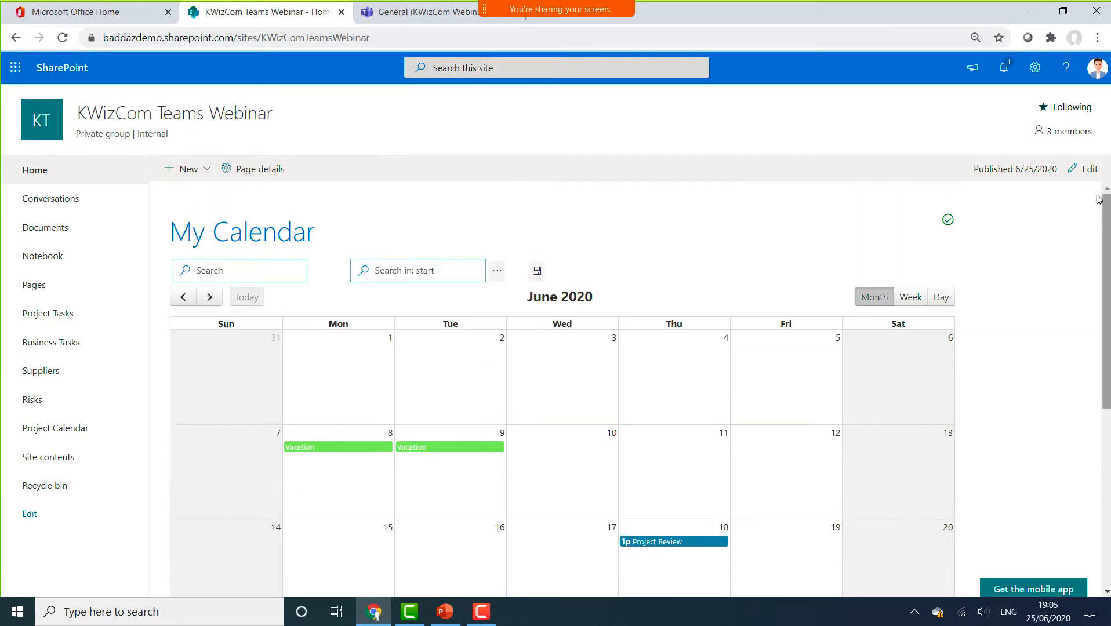
Step: Put the home page in edit mode, delete the existing My Calendar web part and republish the page
left_click(1087, 173)
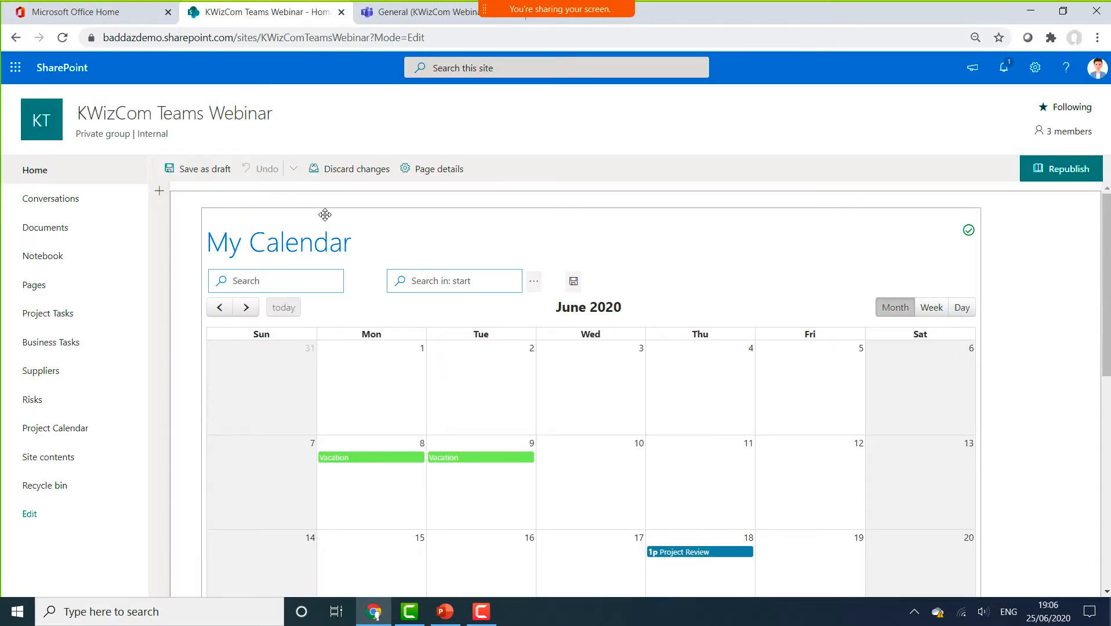
left_click(267, 204)
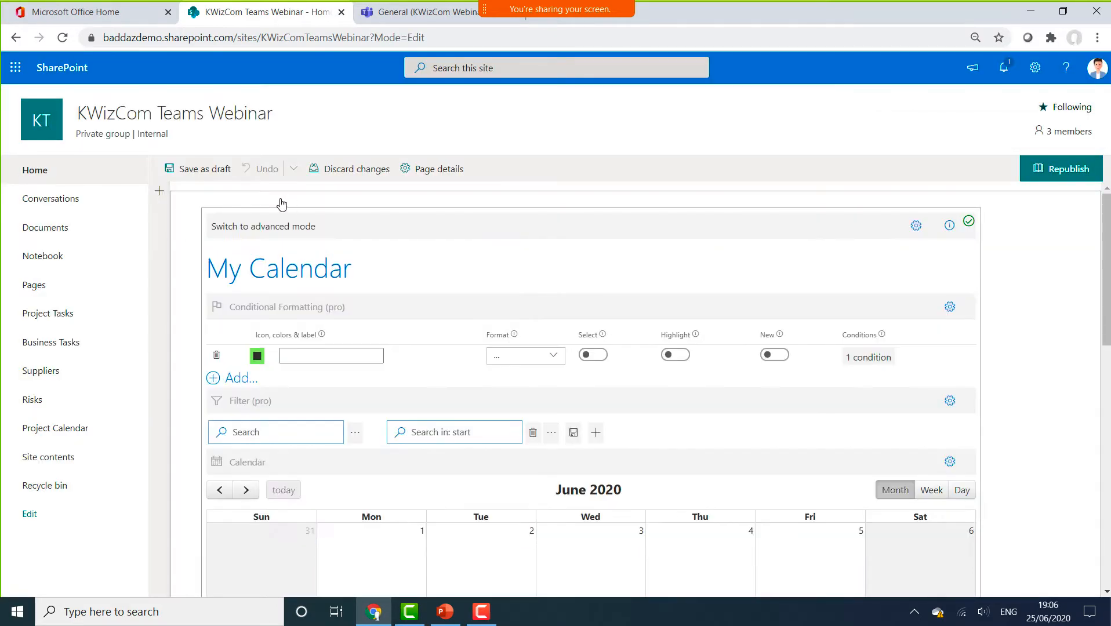
left_click(317, 222)
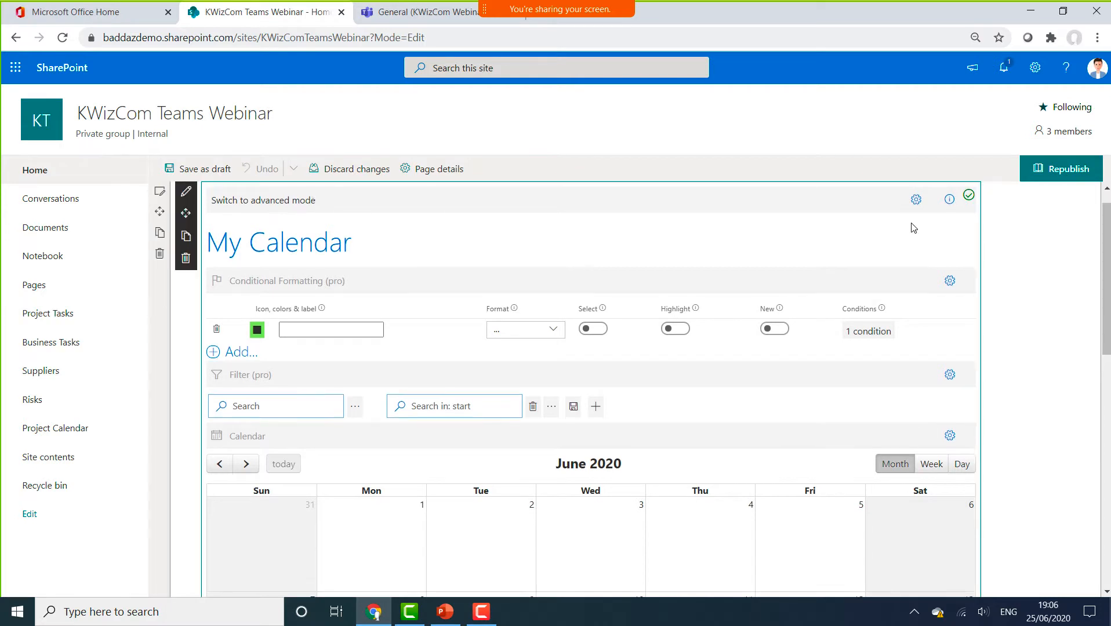
left_click(189, 260)
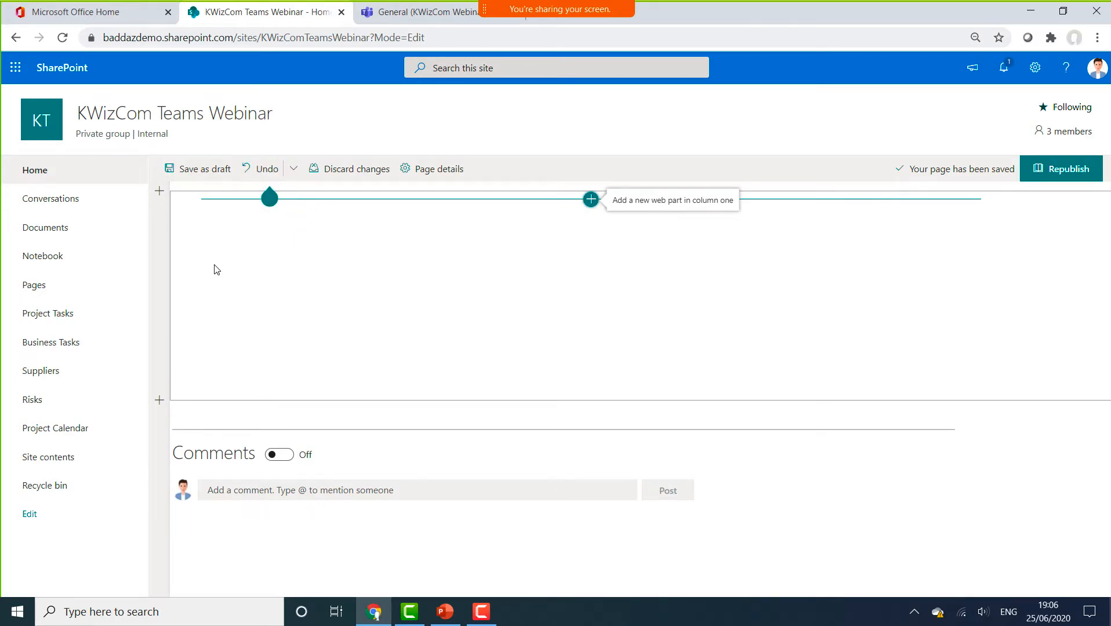
left_click(592, 201)
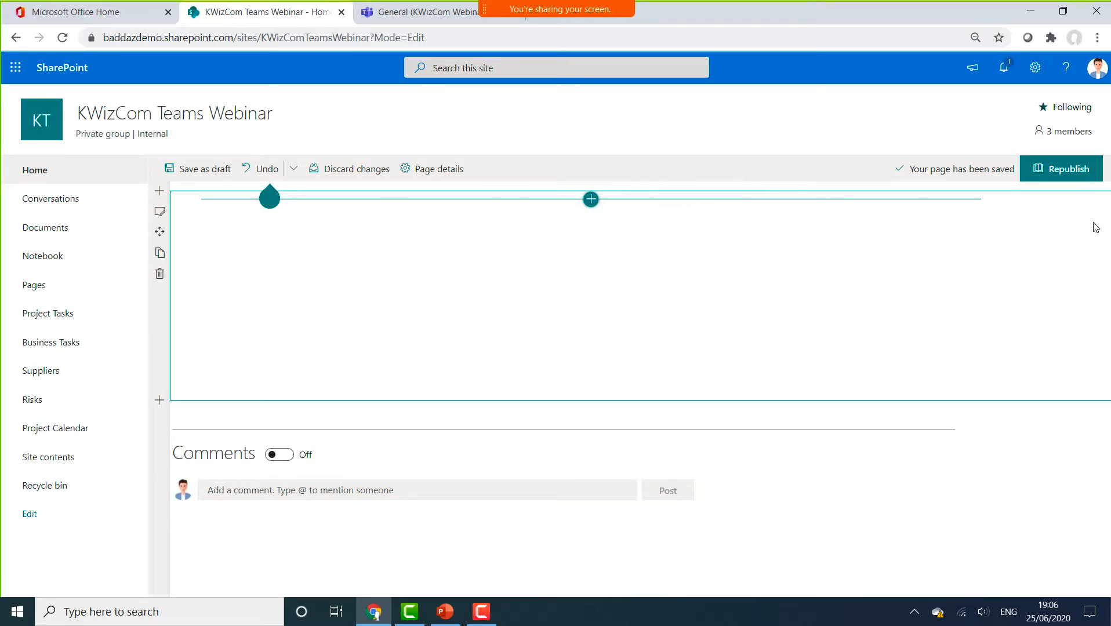
left_click(1065, 172)
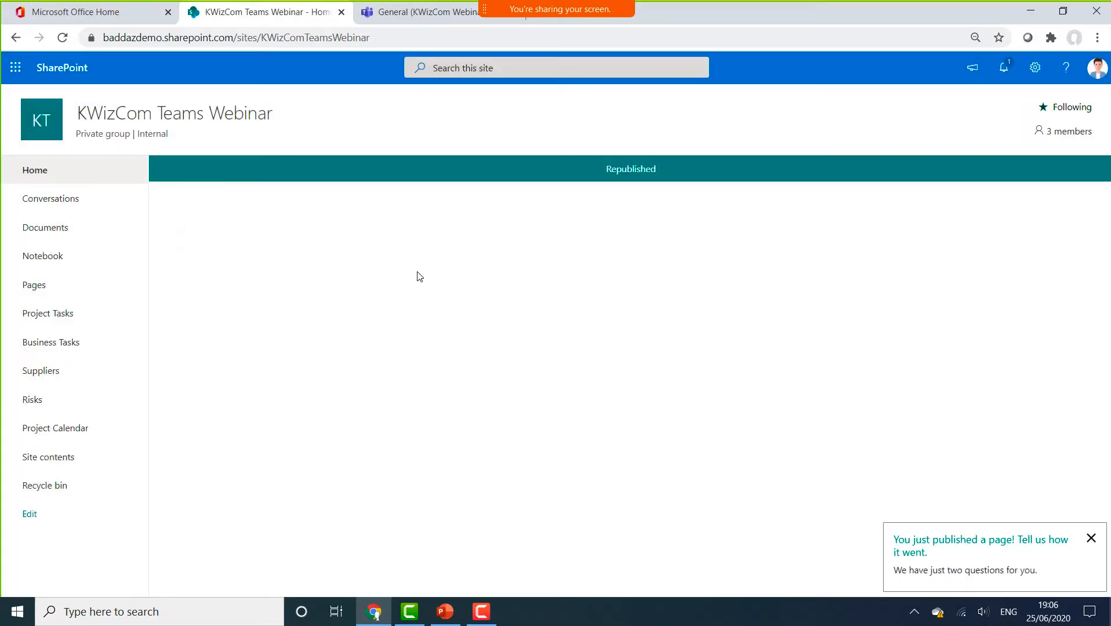
Step: Open the Project Calendar list in a new tab and examine its events, columns and available column types
right_click(72, 436)
left_click(126, 447)
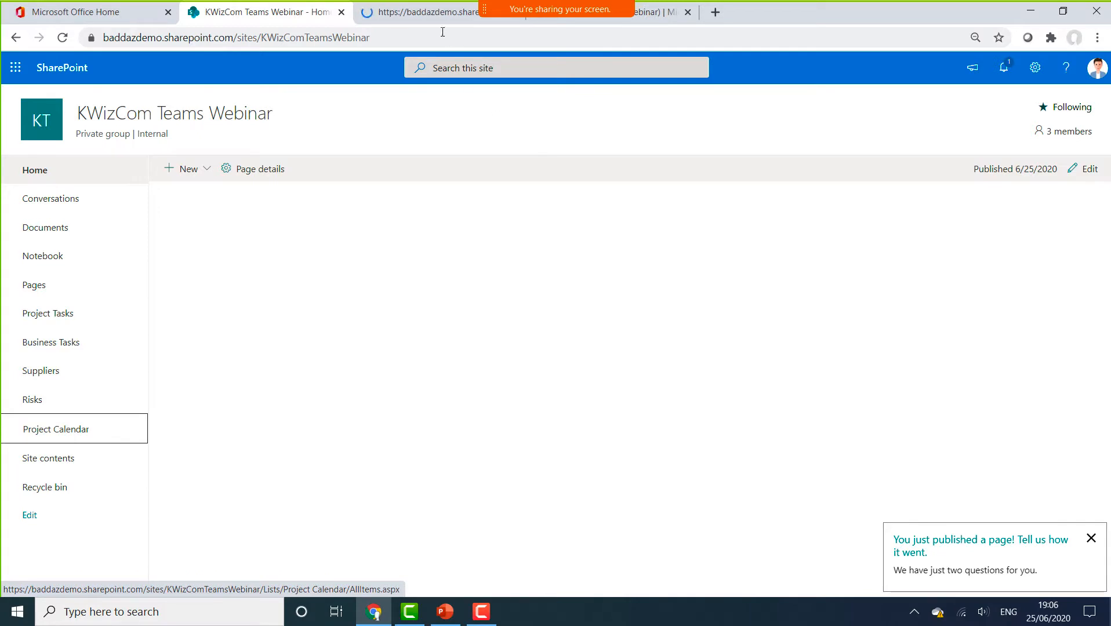
left_click(429, 12)
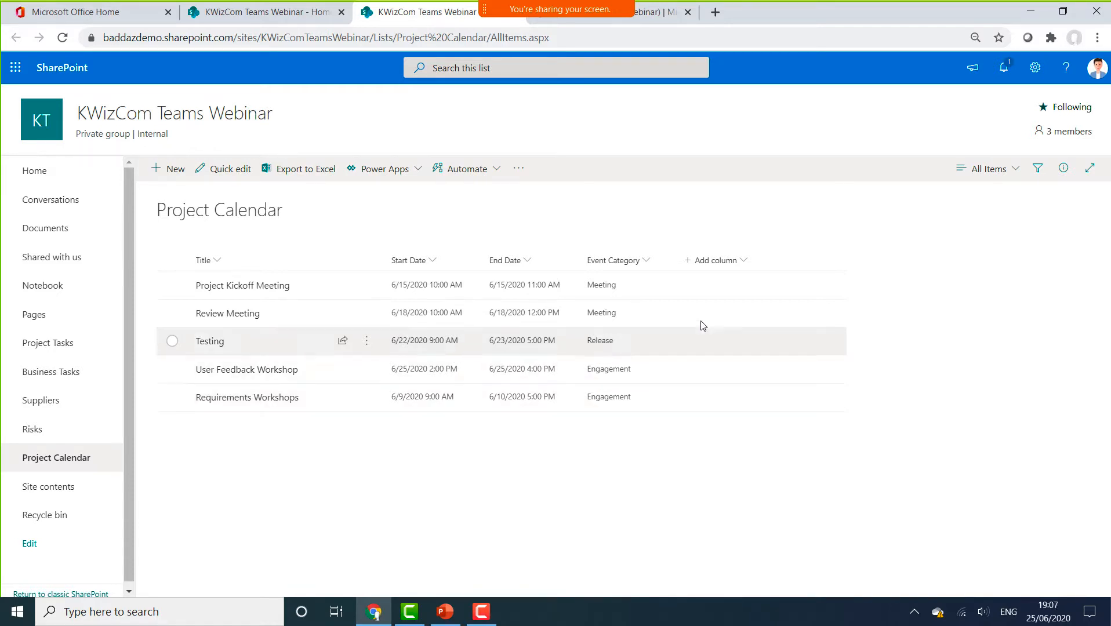
left_click(730, 261)
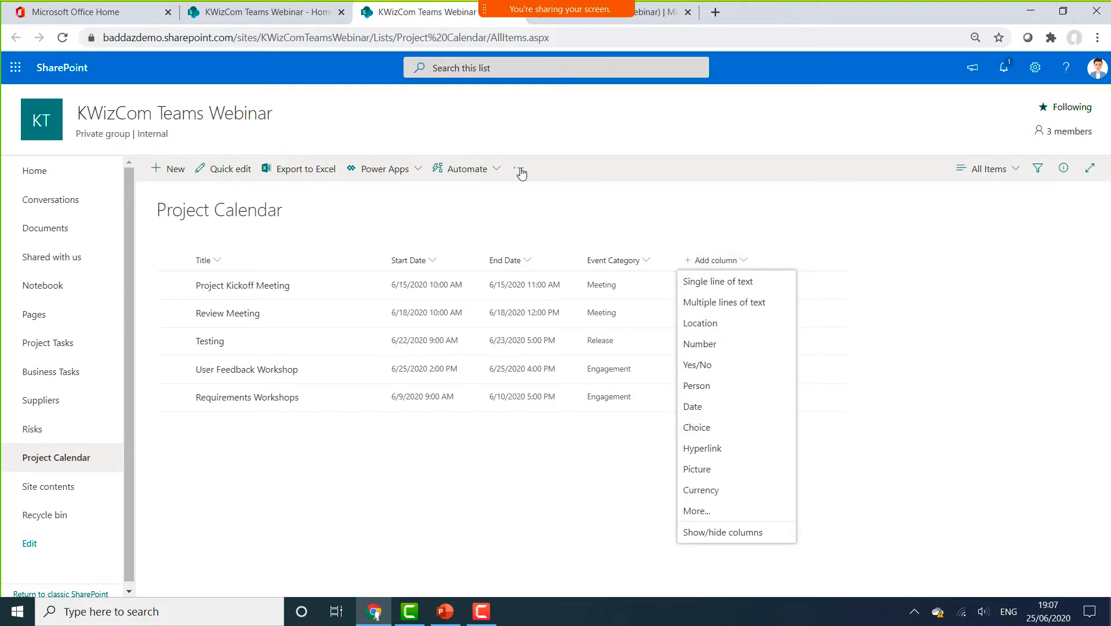
Step: Return to the site's home page, edit it and add a Calendar Plus web part to the empty section
left_click(275, 15)
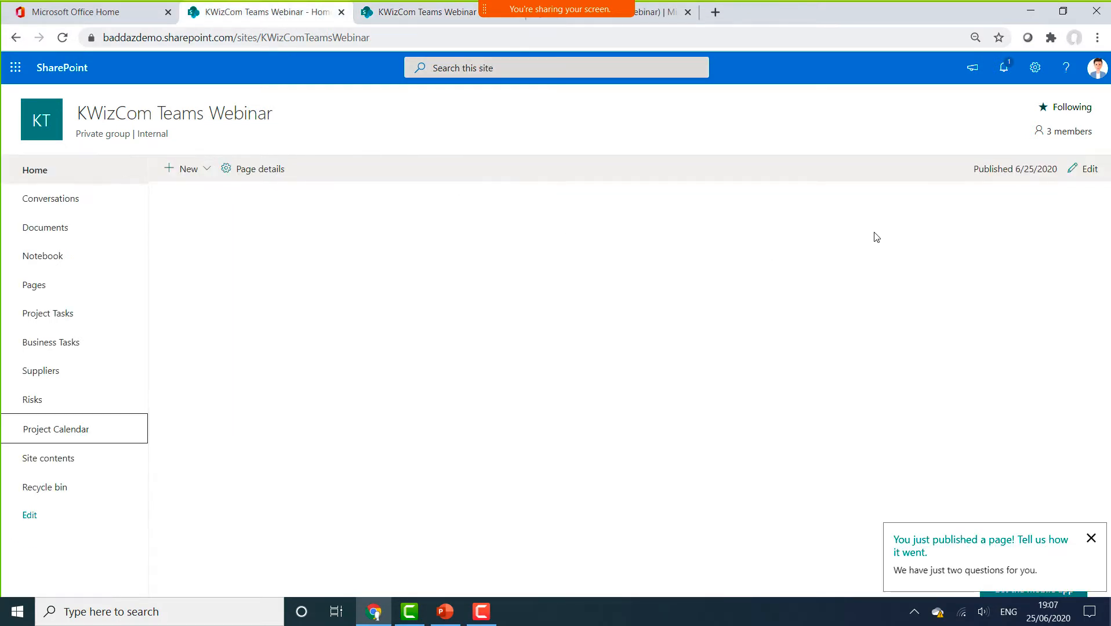
left_click(1087, 172)
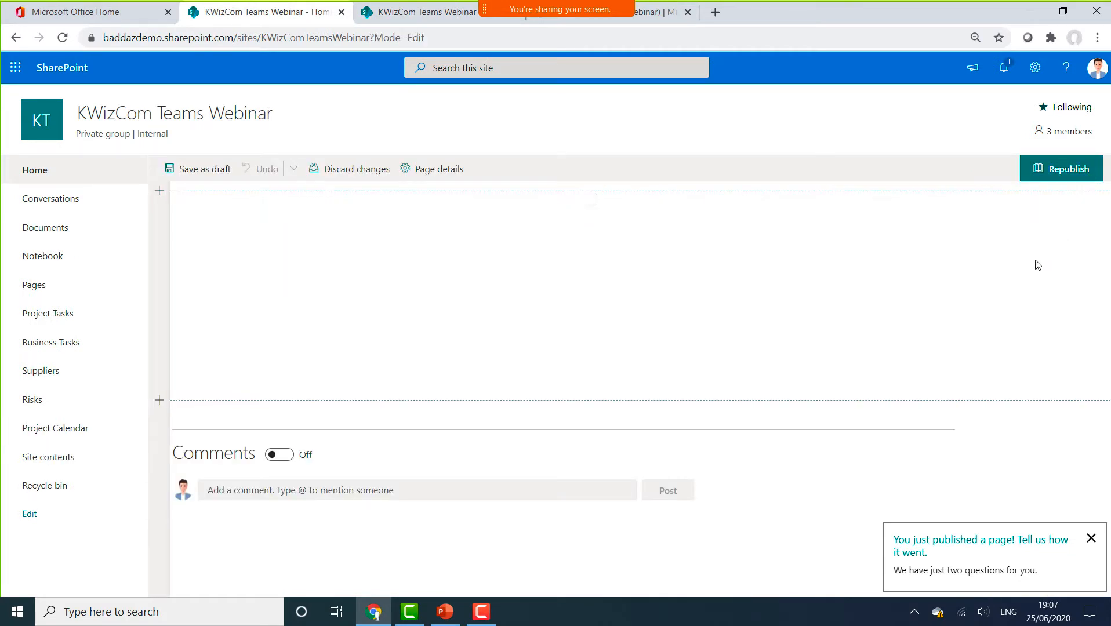
left_click(592, 200)
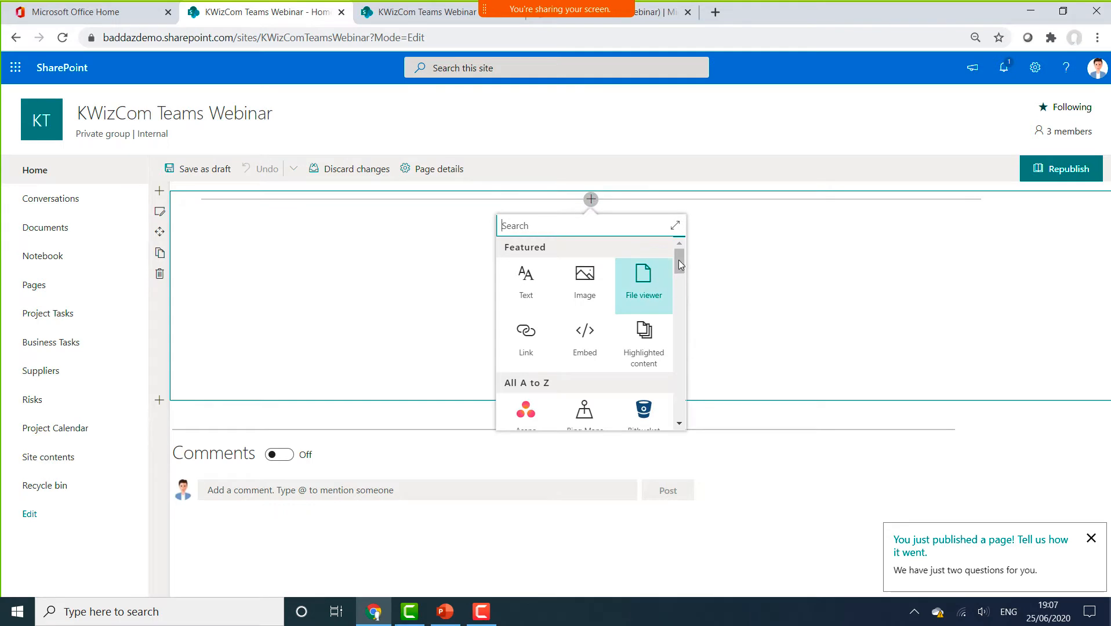
mouse_move(680, 264)
left_mouse_down()
mouse_move(684, 308)
mouse_move(682, 285)
left_mouse_up()
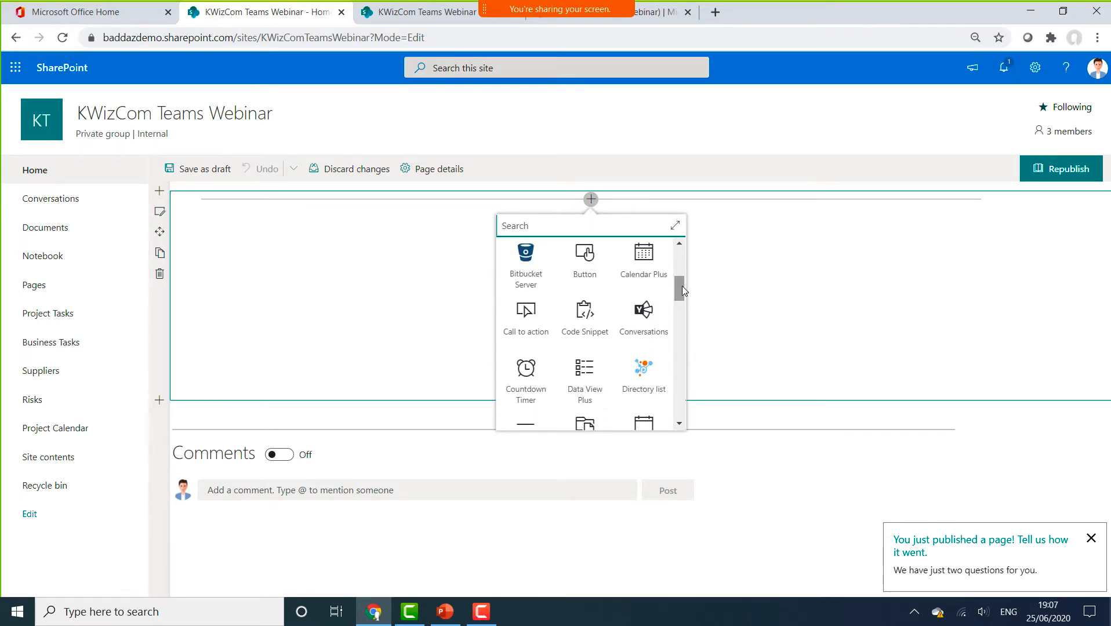
left_click(645, 283)
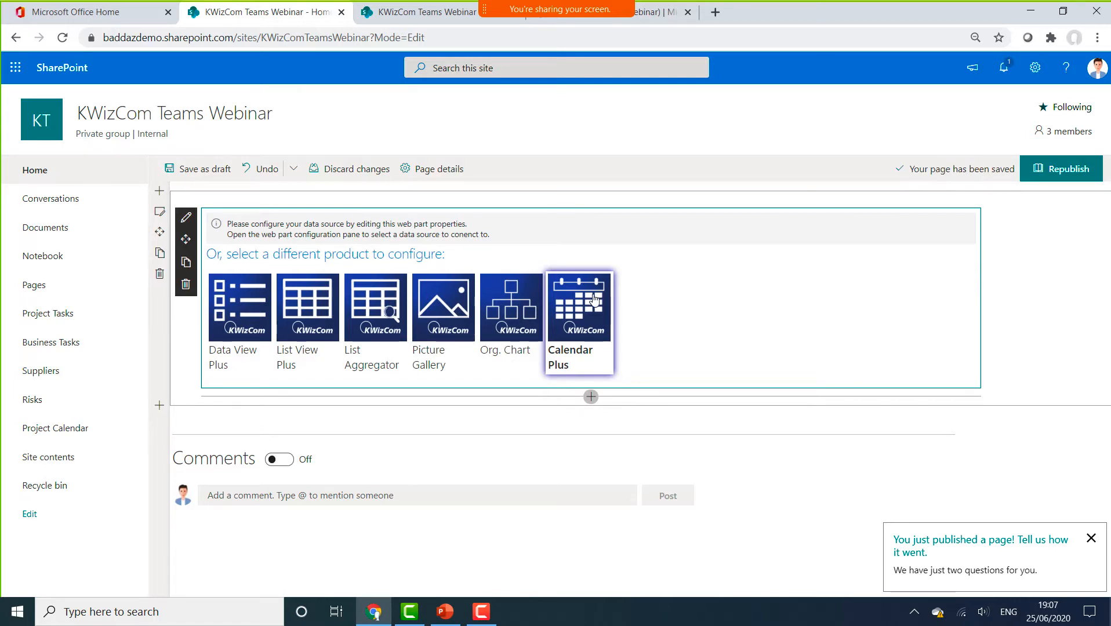
Step: Choose Calendar Plus as the product to configure and set its data source type to SharePoint List
left_click(572, 332)
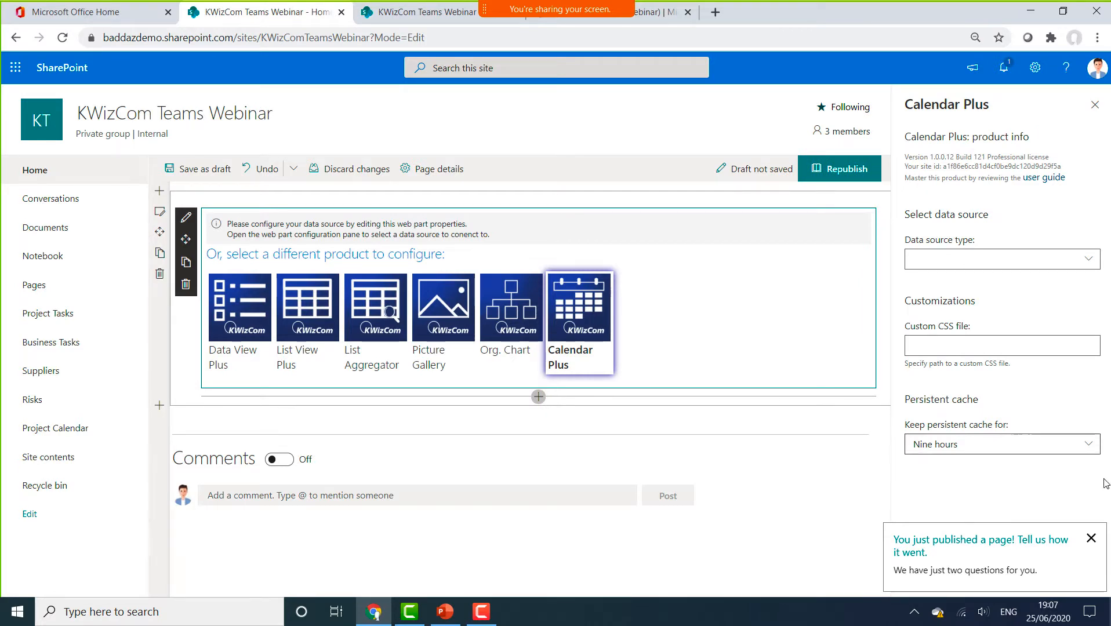
left_click(1091, 539)
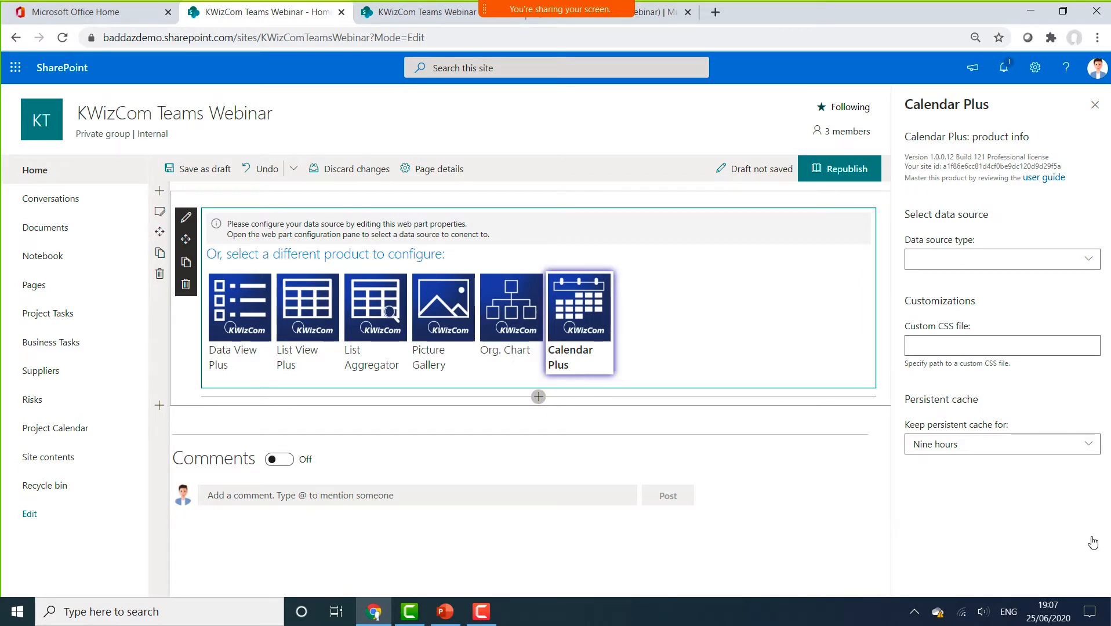
left_click(1082, 267)
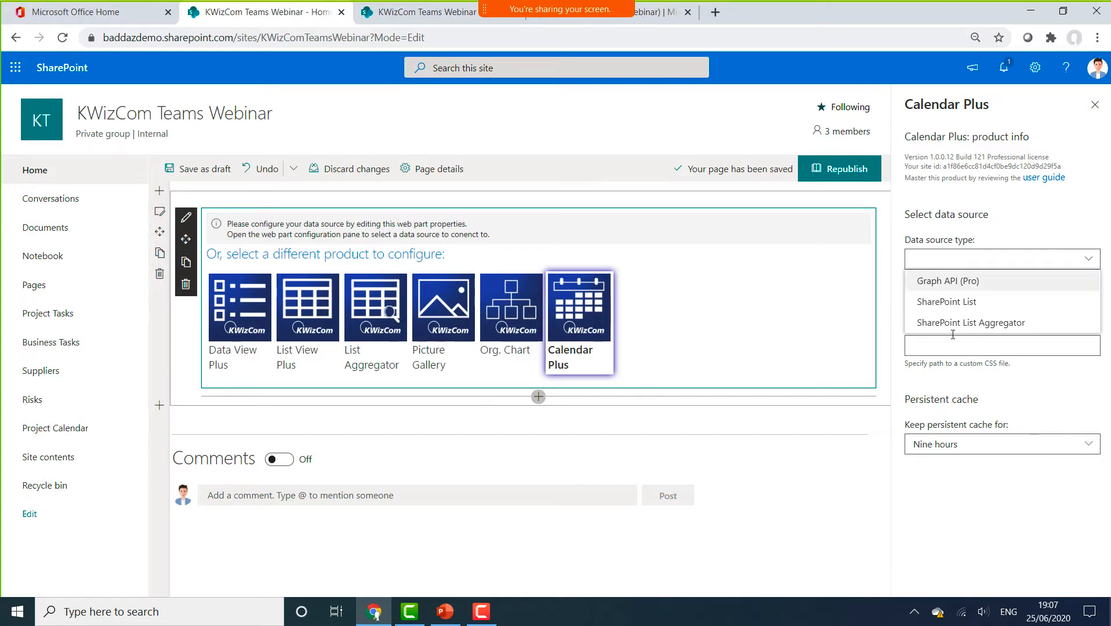
left_click(964, 305)
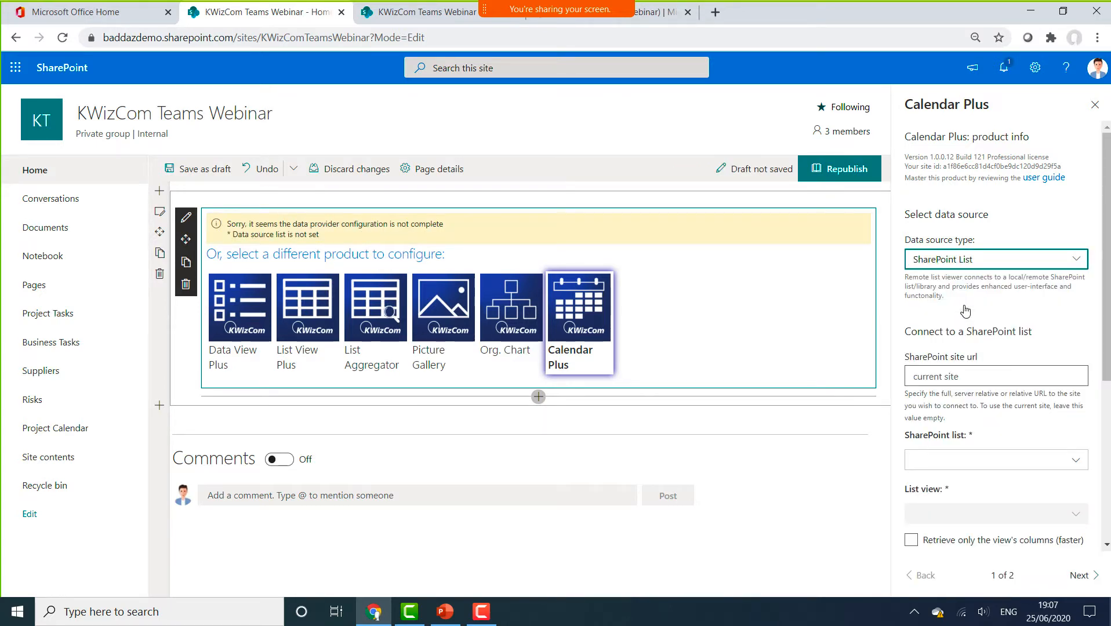
Step: Connect the Calendar Plus web part to the Project Calendar list on the current site
scroll(1108, 303, "down", 1)
left_click_drag(1108, 304, 1108, 319)
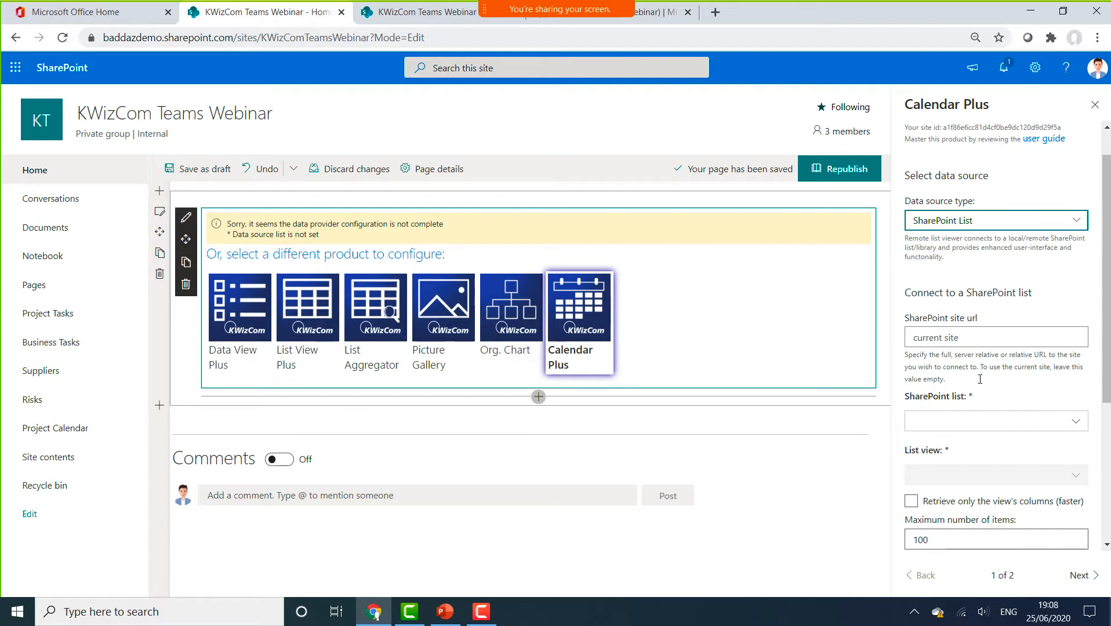
left_click(1024, 424)
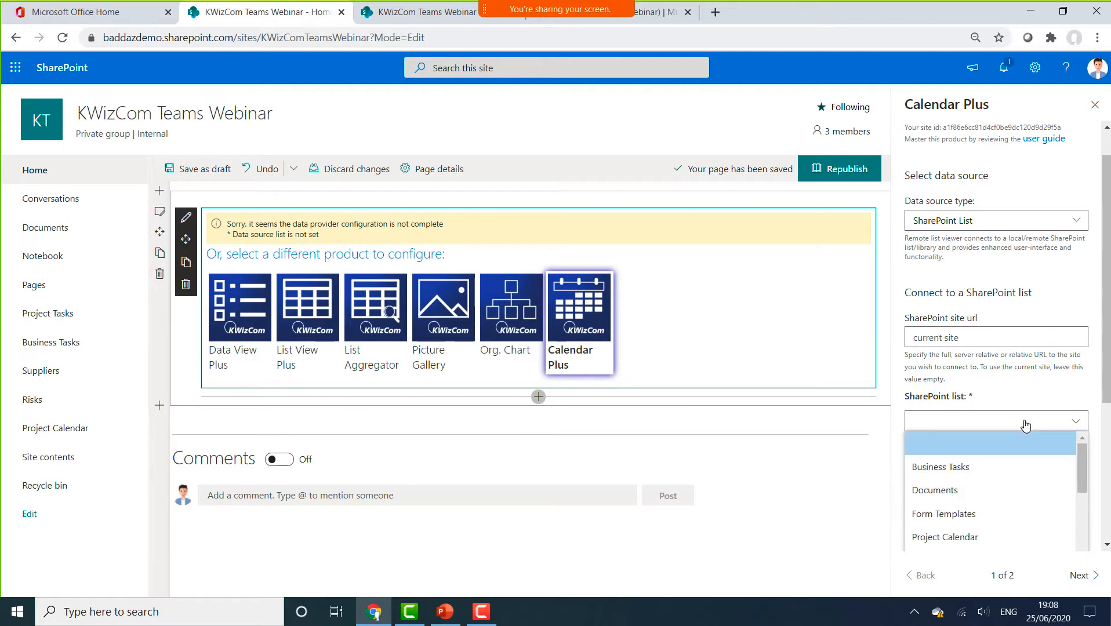
left_click_drag(1080, 452, 1080, 465)
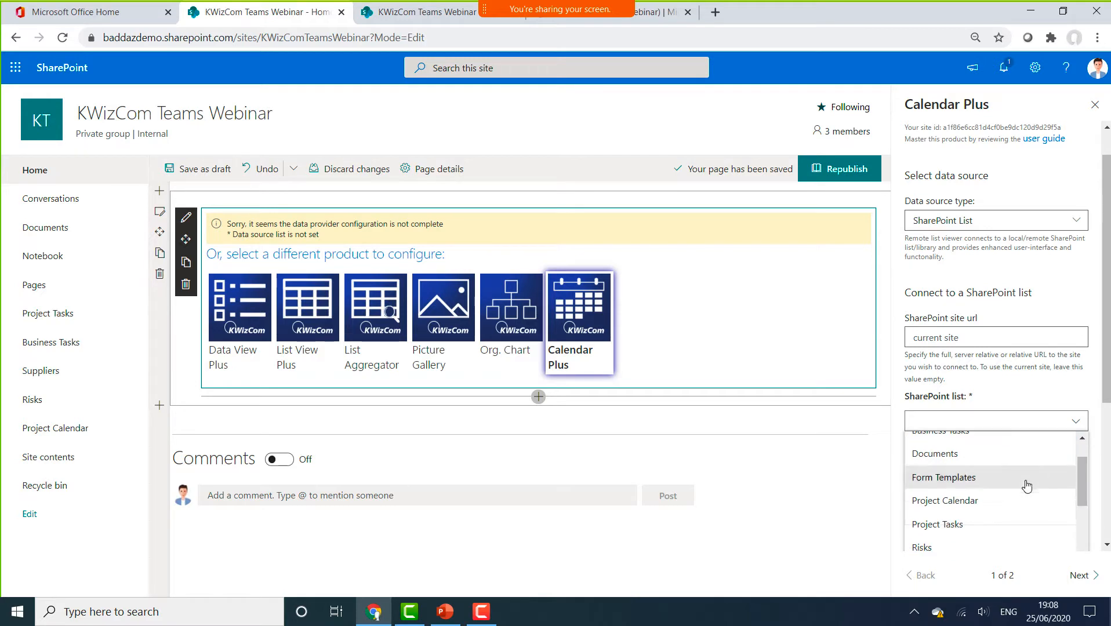
left_click(997, 502)
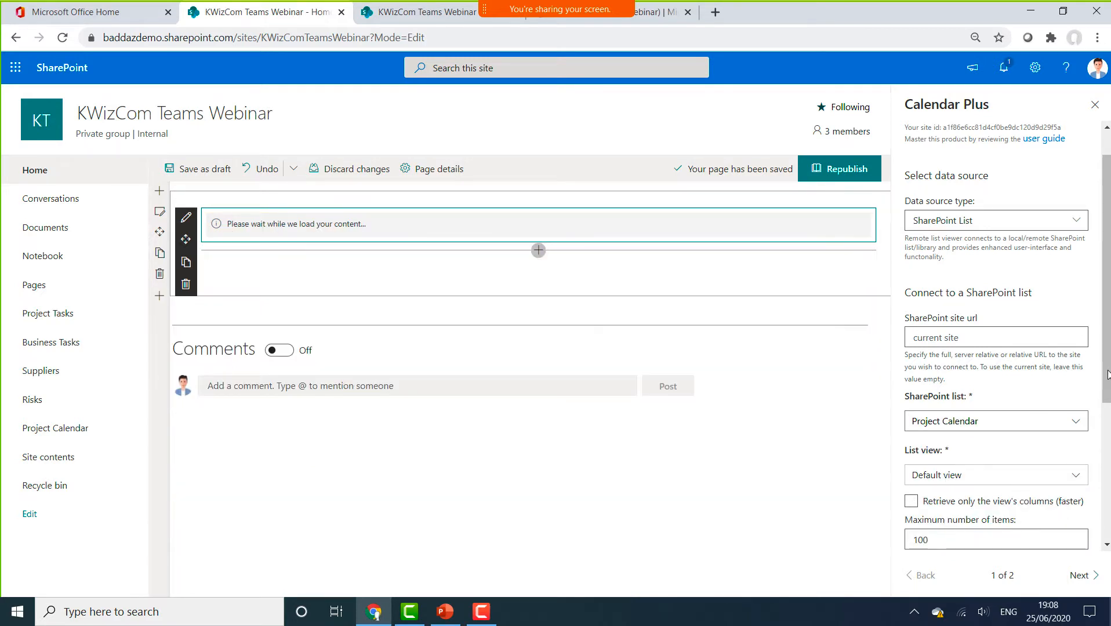
Step: Keep Default view as the list view for the Project Calendar and continue to the calendar column mapping
left_click_drag(1107, 374, 1108, 431)
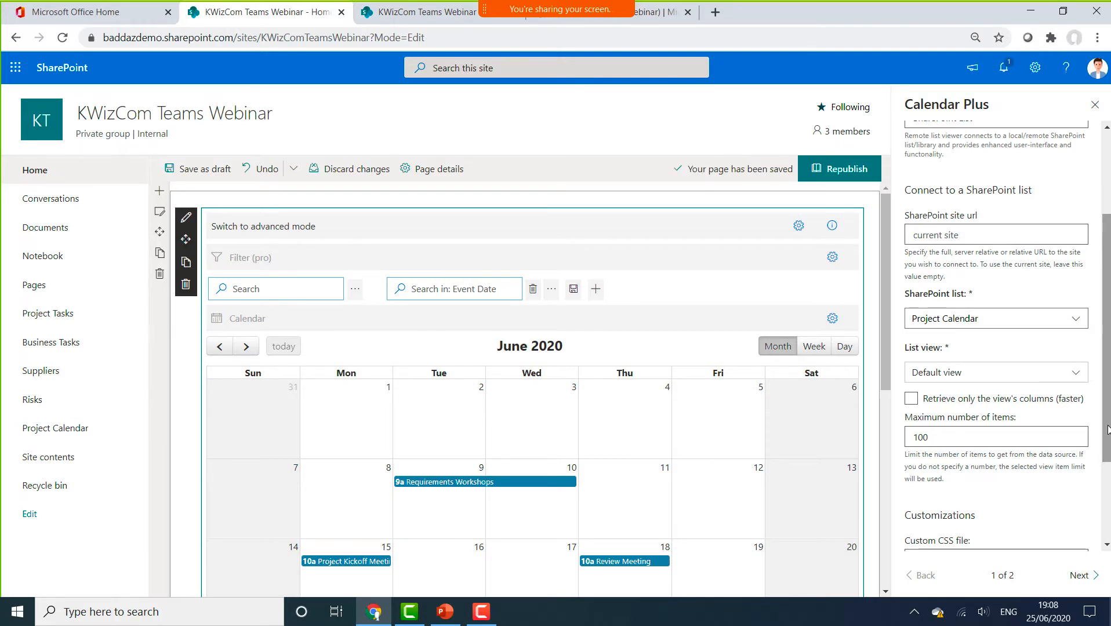
left_click(1063, 377)
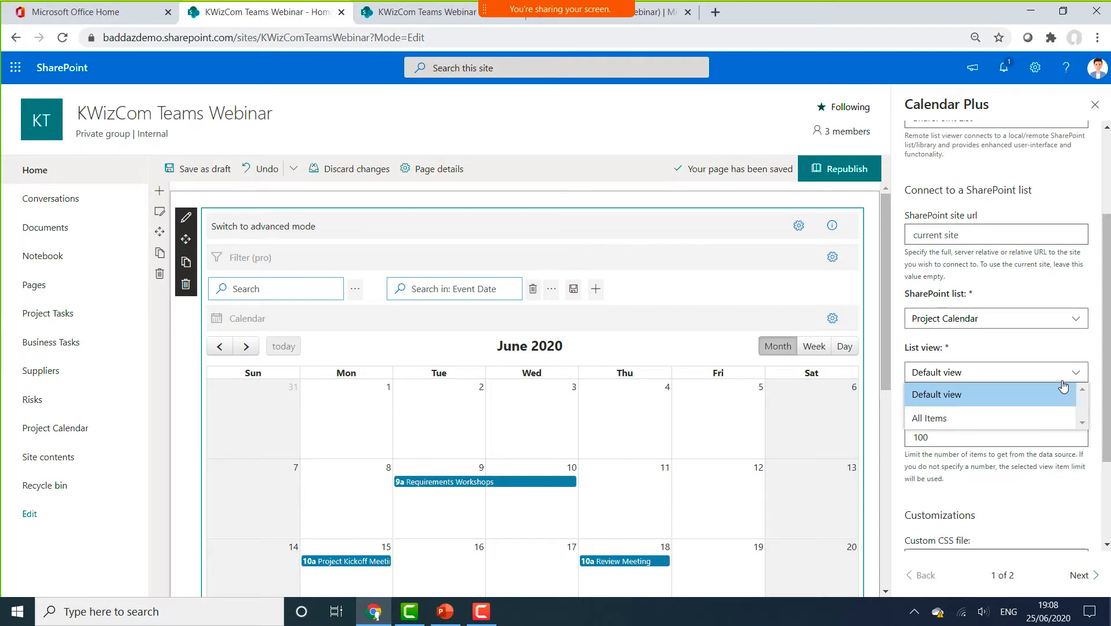
left_click(1061, 388)
scroll(948, 394, "down", 2)
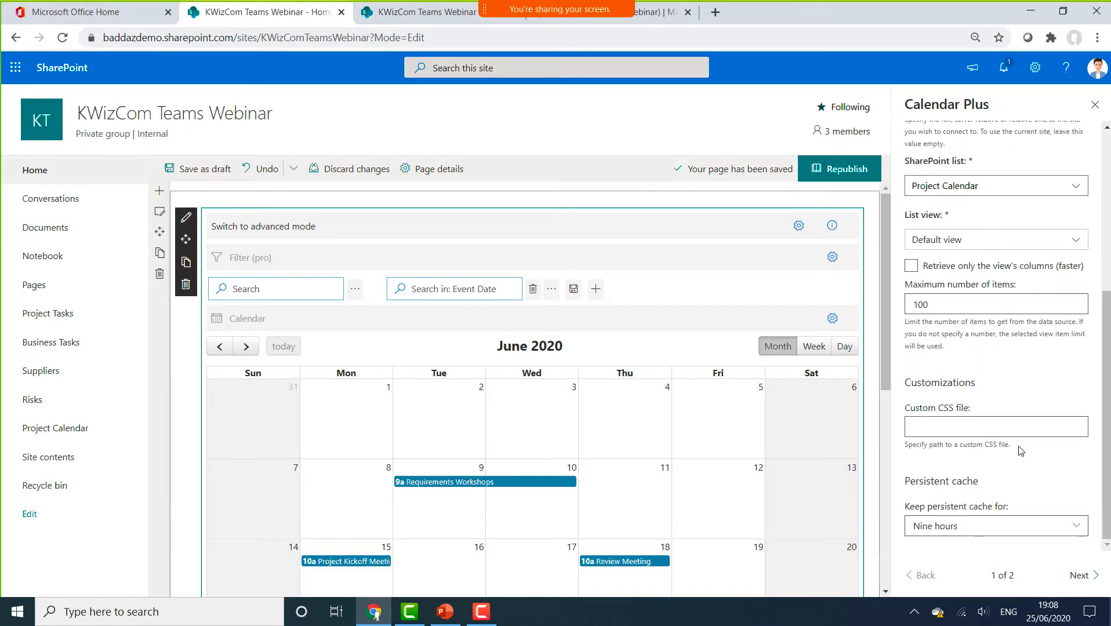
left_click(1073, 577)
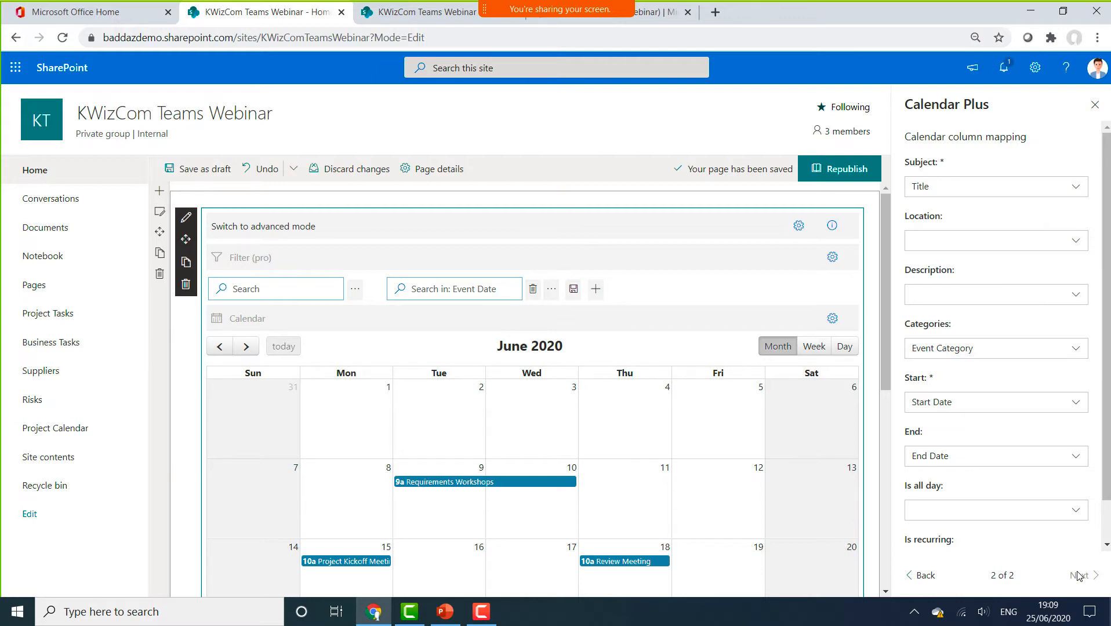
Step: Check the calendar's subject, category and date column mapping and republish the home page
left_click(1068, 191)
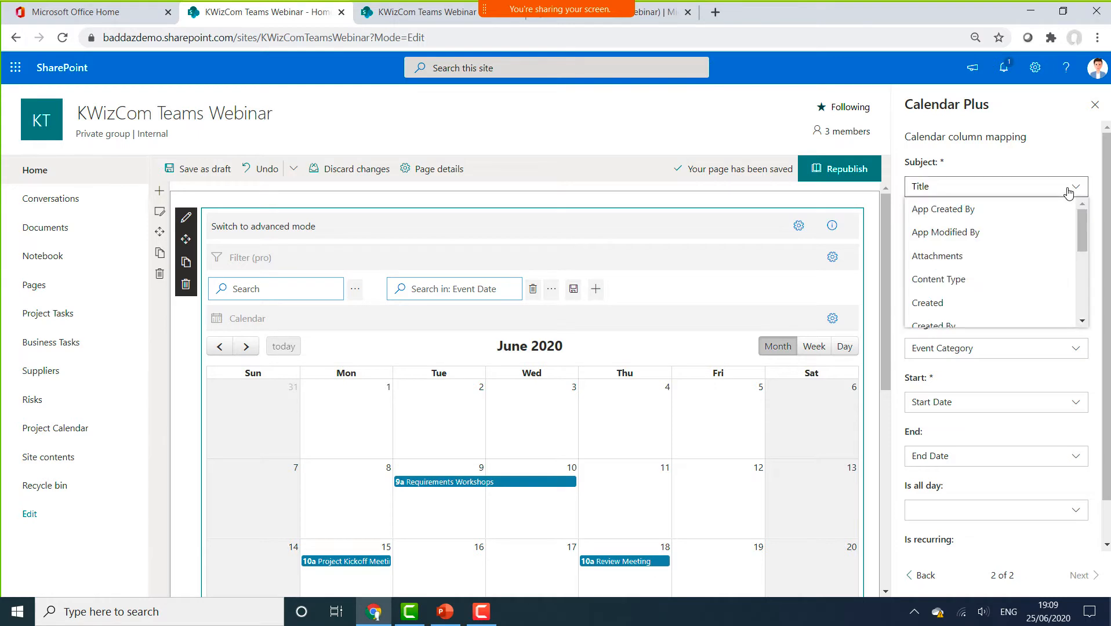
left_click(1069, 191)
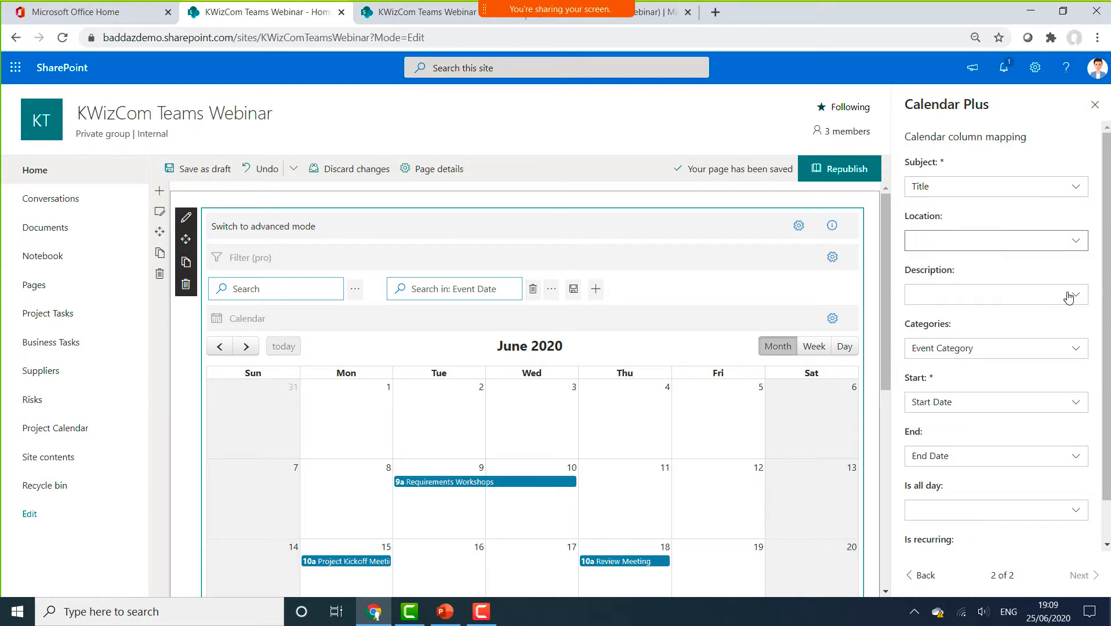
left_click(1022, 352)
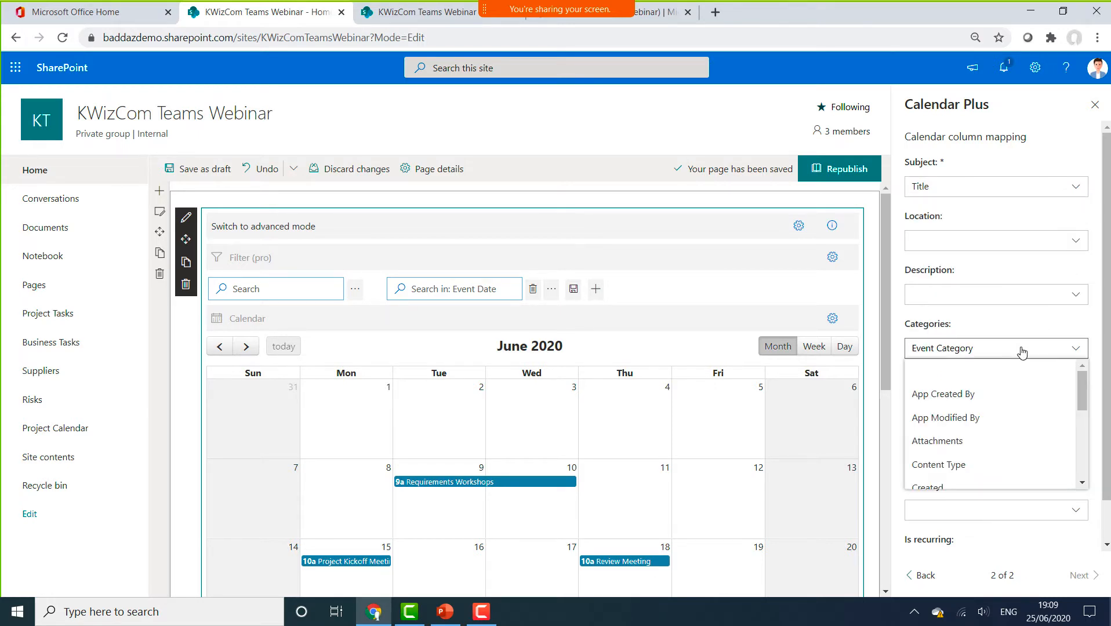
left_click(1022, 352)
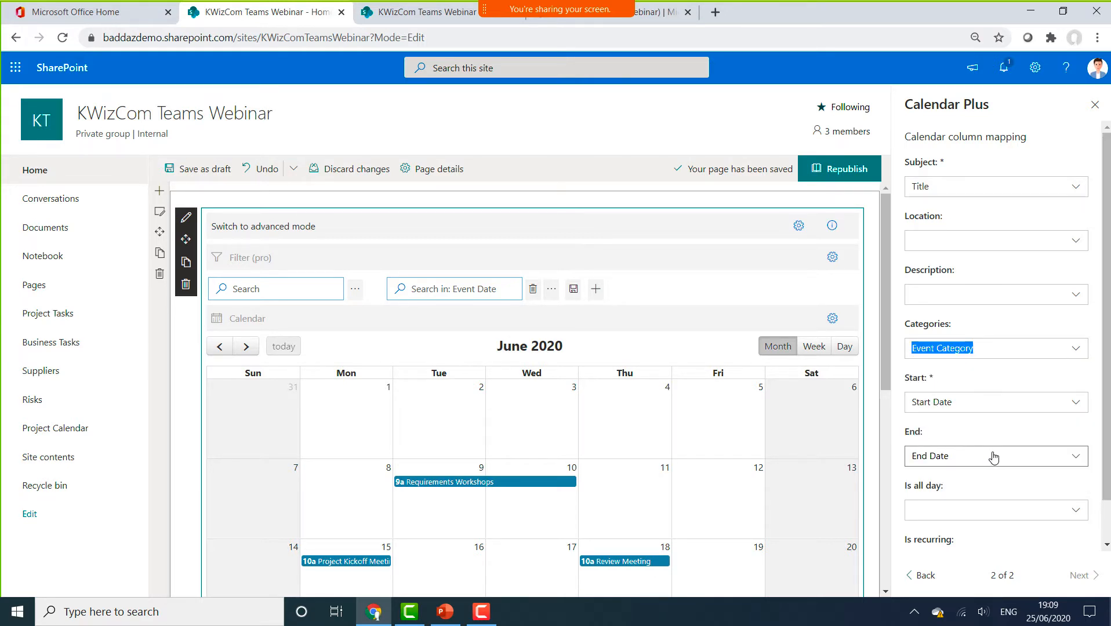
scroll(1044, 452, "down", 1)
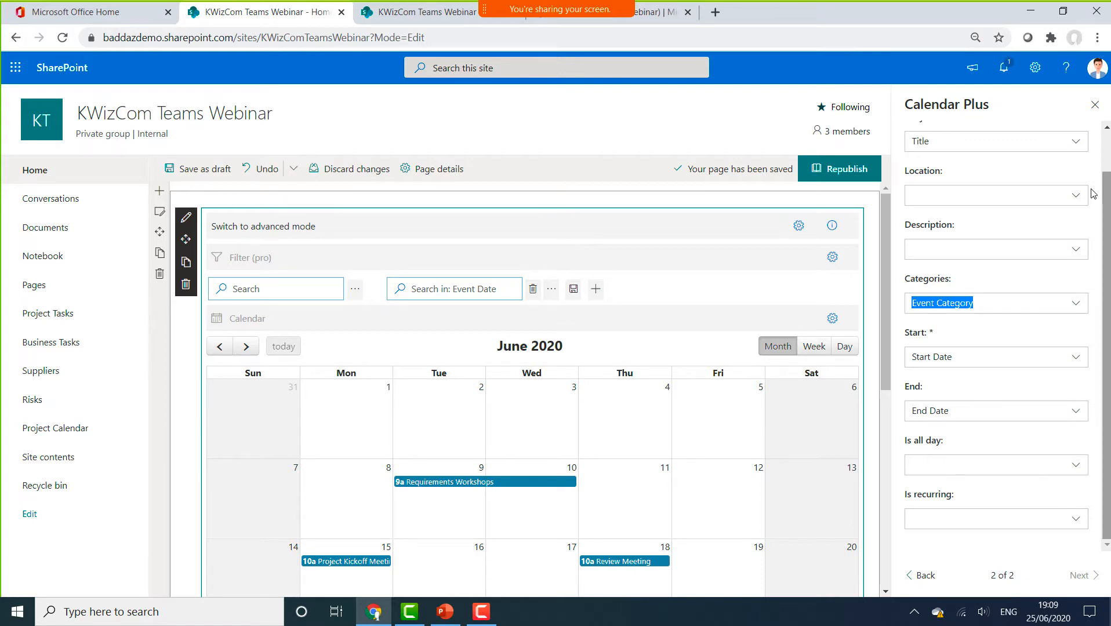
left_click(1095, 105)
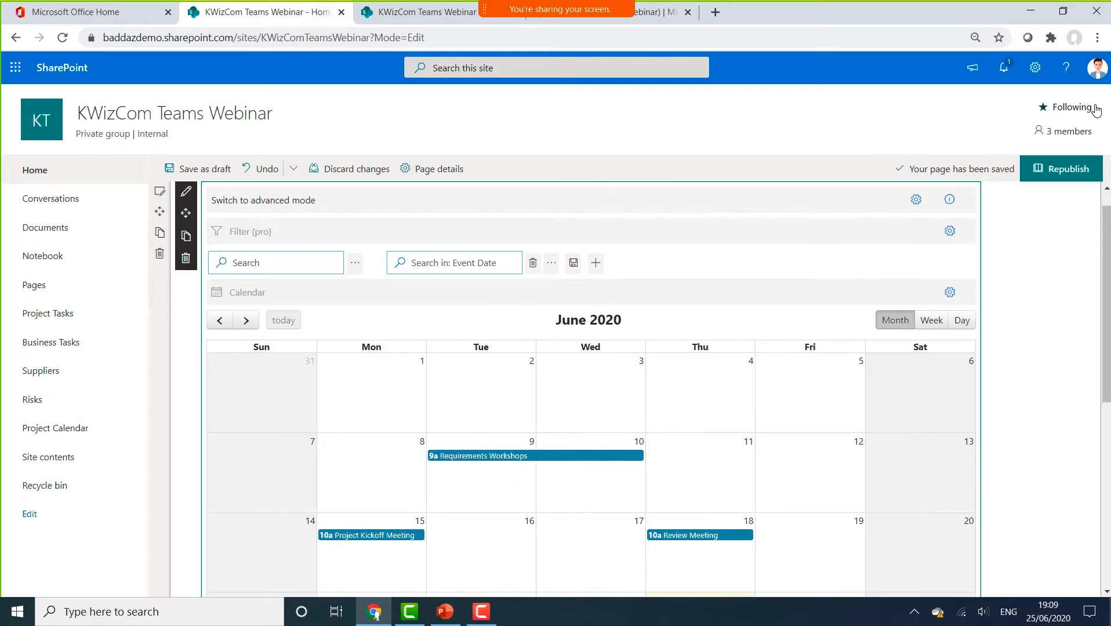
left_click(1081, 174)
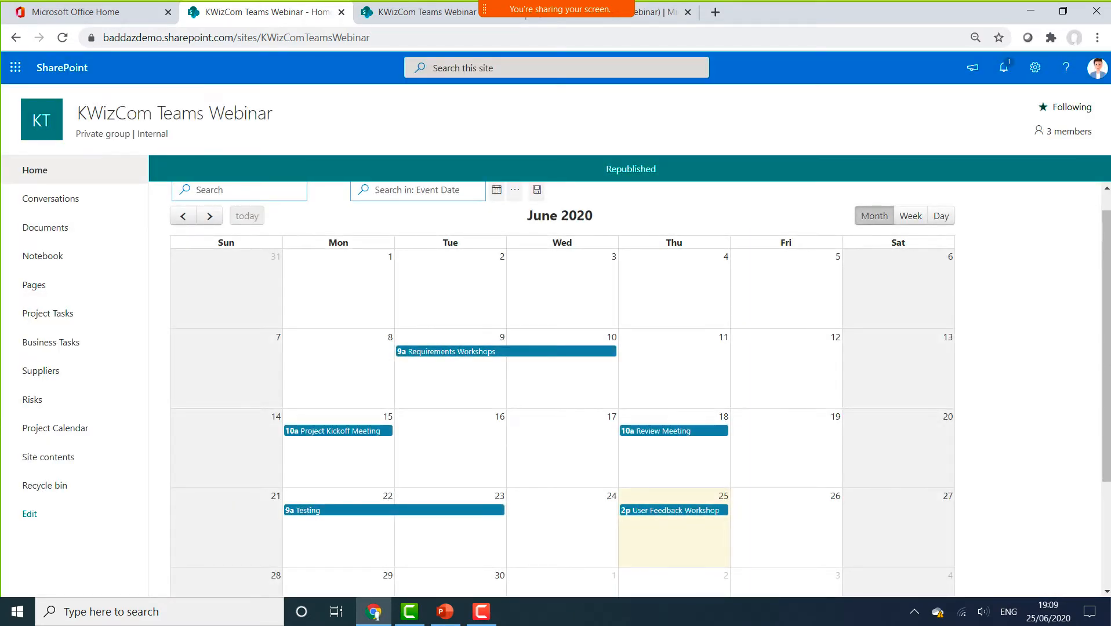
Step: Examine the published calendar in the Month, Week and Day views and look at the Event Date filter's date picker
scroll(1095, 446, "down", 3)
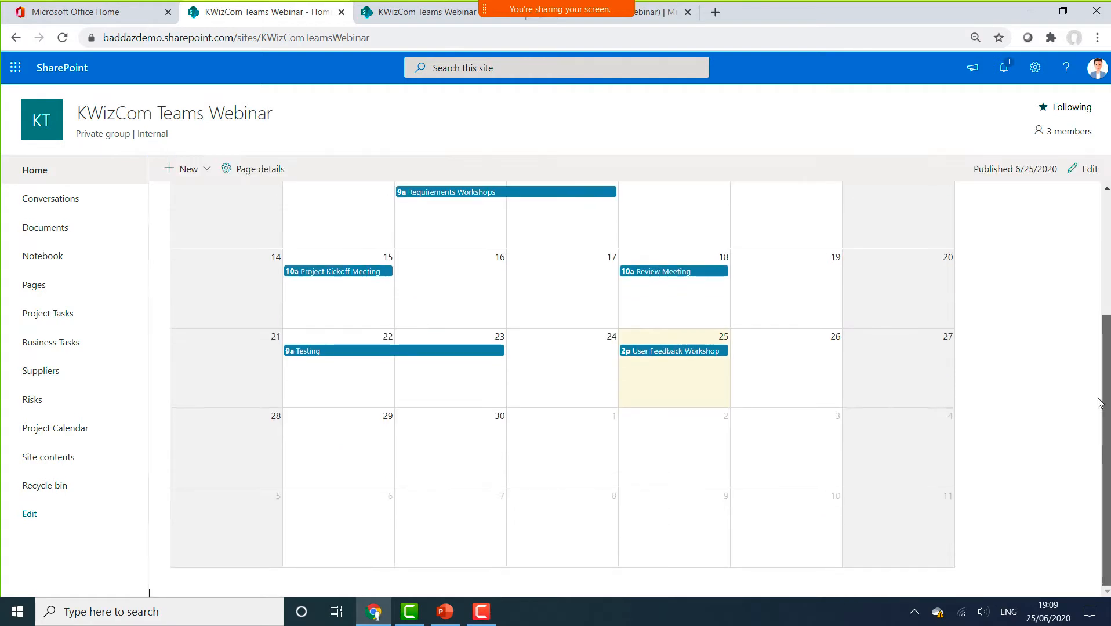
scroll(1095, 446, "up", 3)
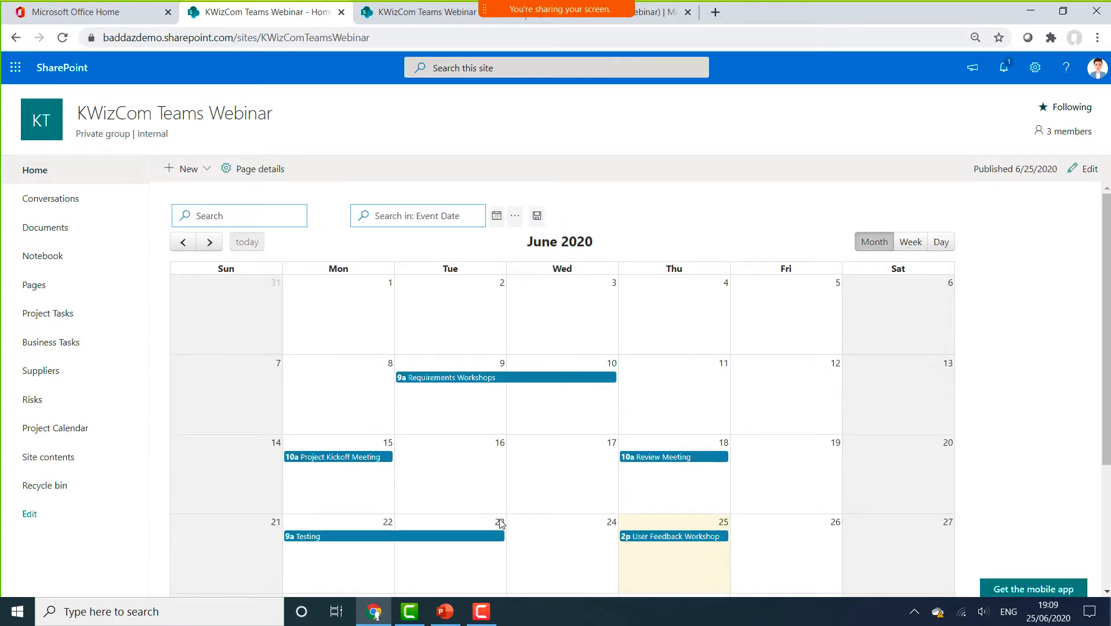
left_click(914, 250)
left_click(940, 243)
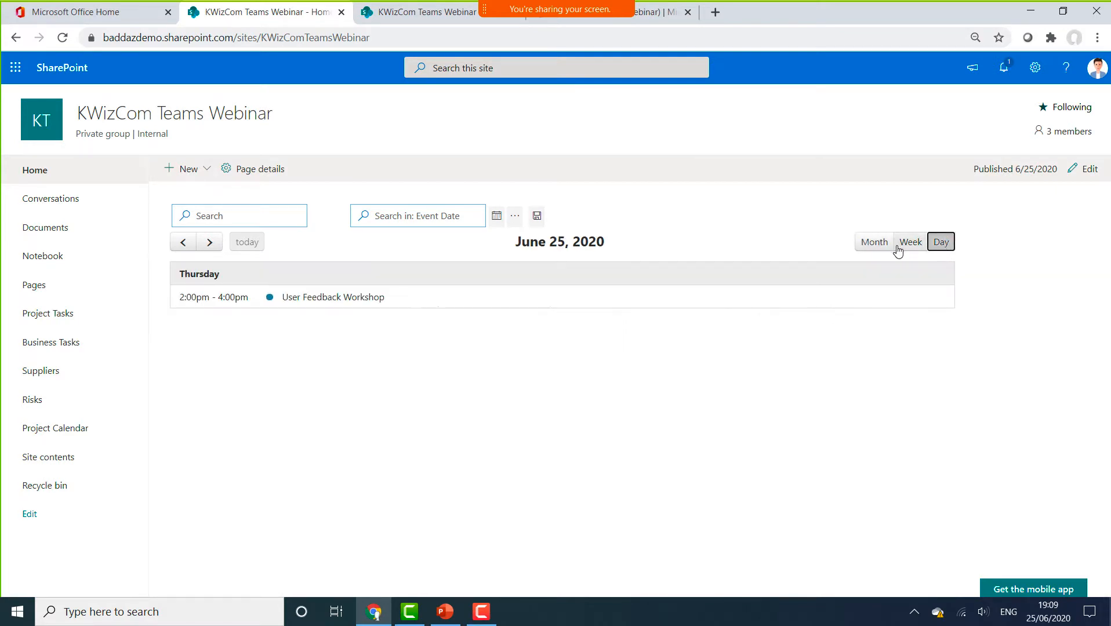
left_click(874, 242)
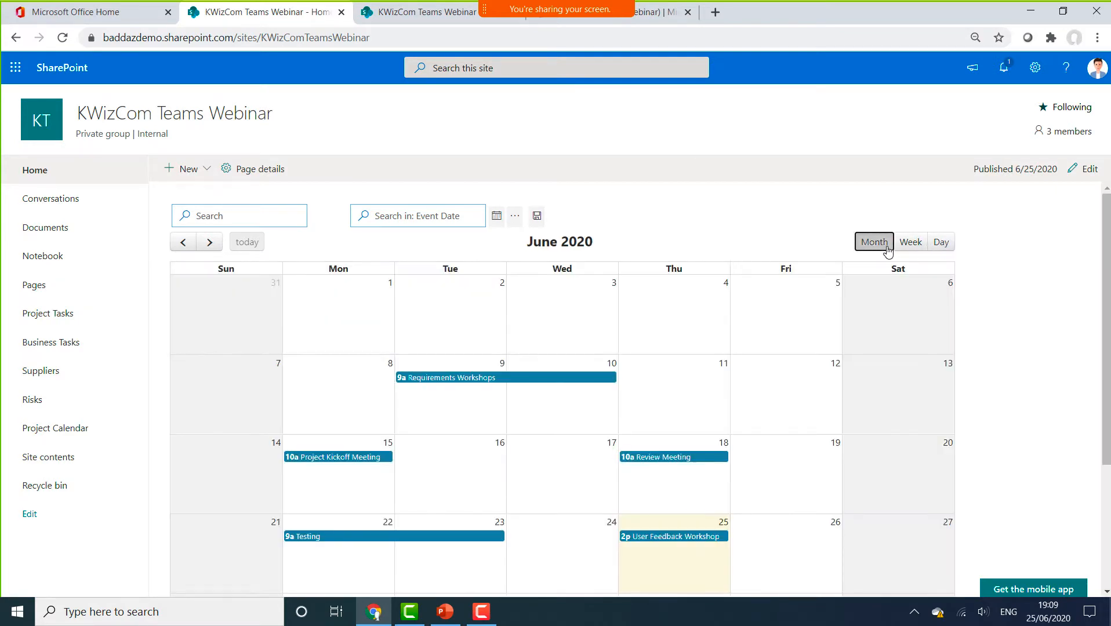
left_click(499, 218)
left_click(499, 218)
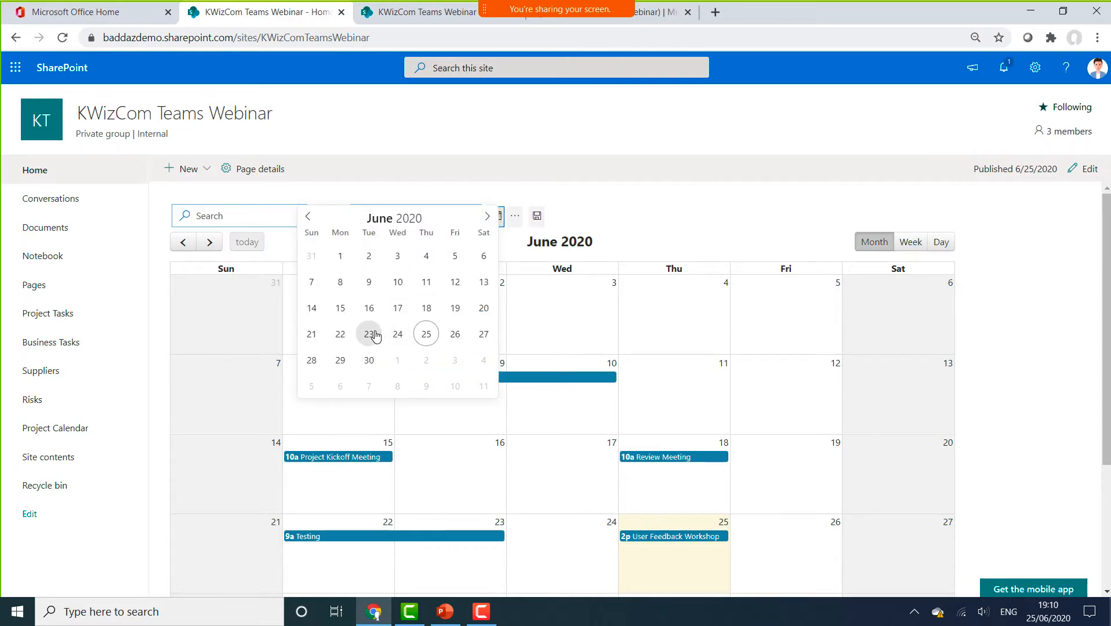
left_click(687, 186)
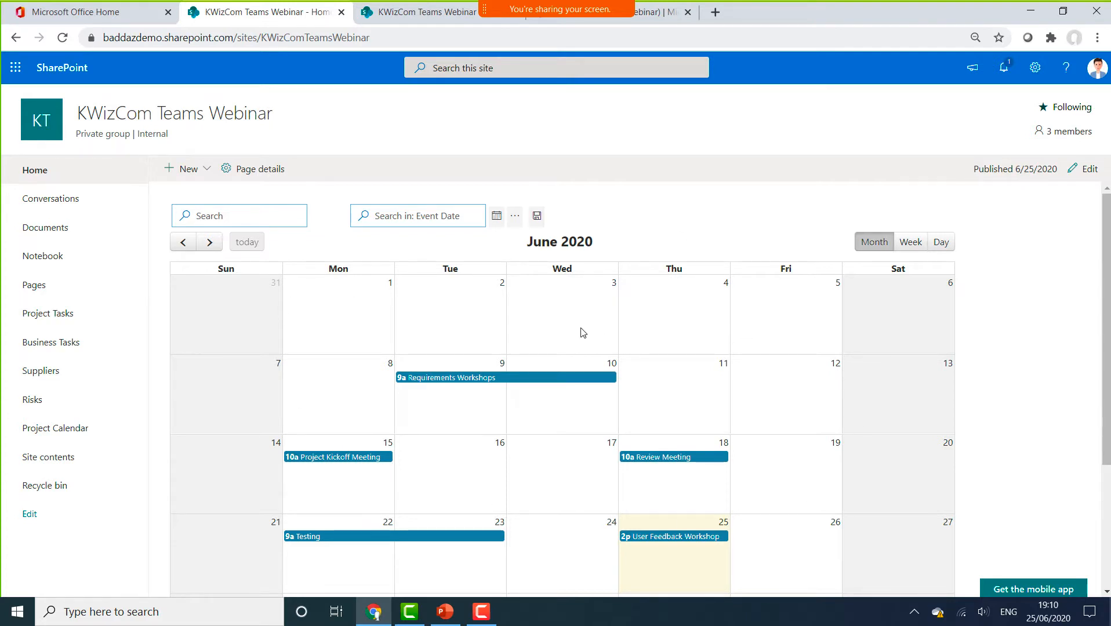
Step: Put the home page in edit mode and open the settings of the Calendar control
left_click(1082, 169)
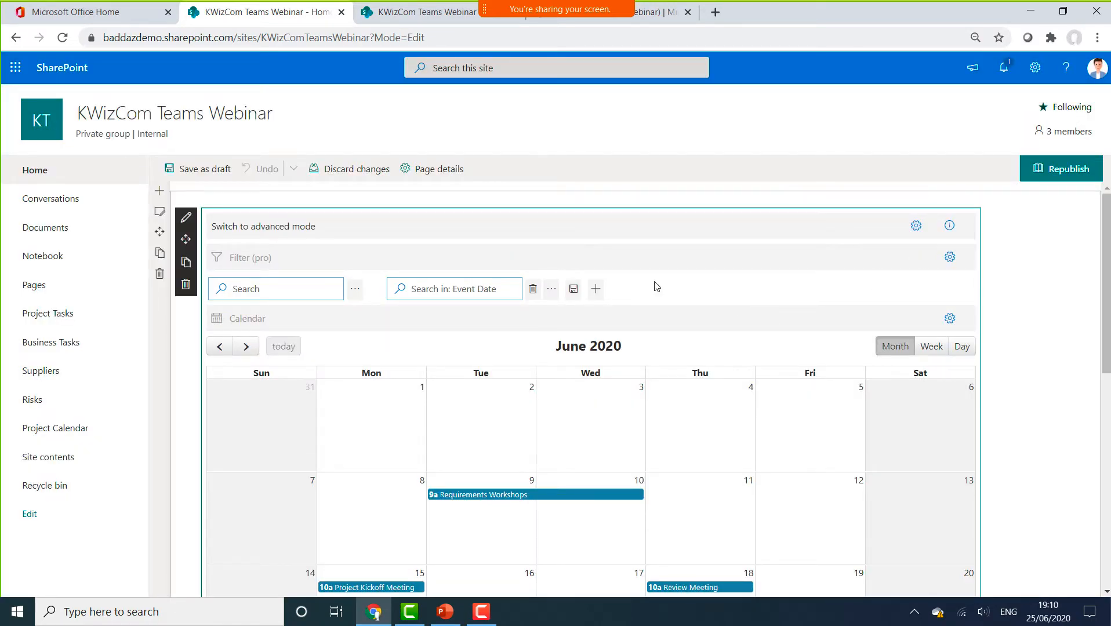
left_click(955, 319)
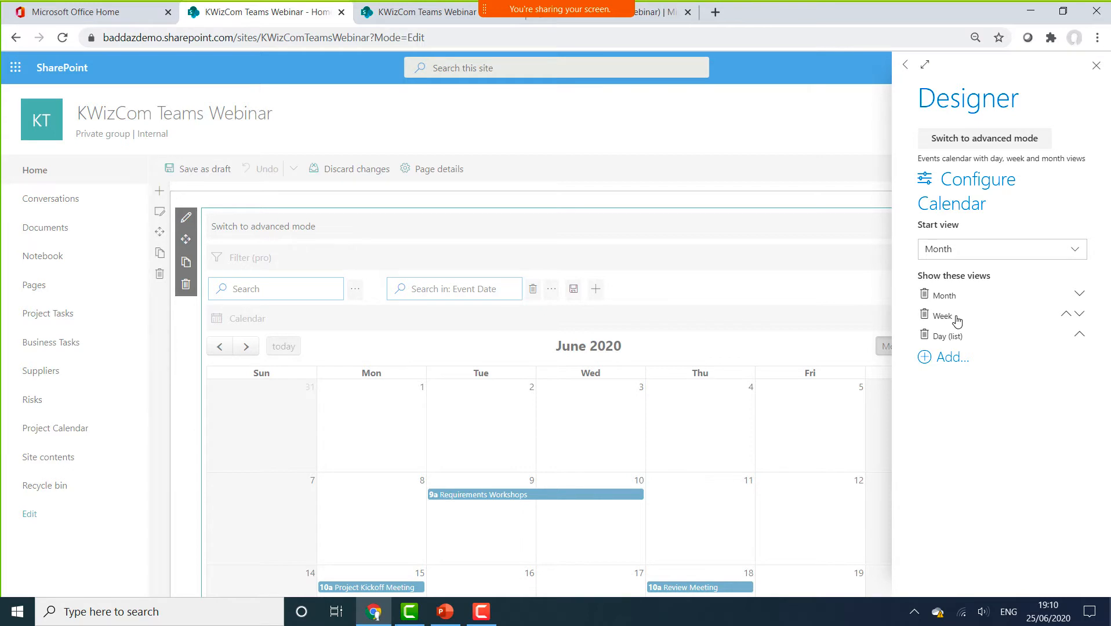
Step: Try Week as the calendar's start view and set it back to Month
left_click(1022, 255)
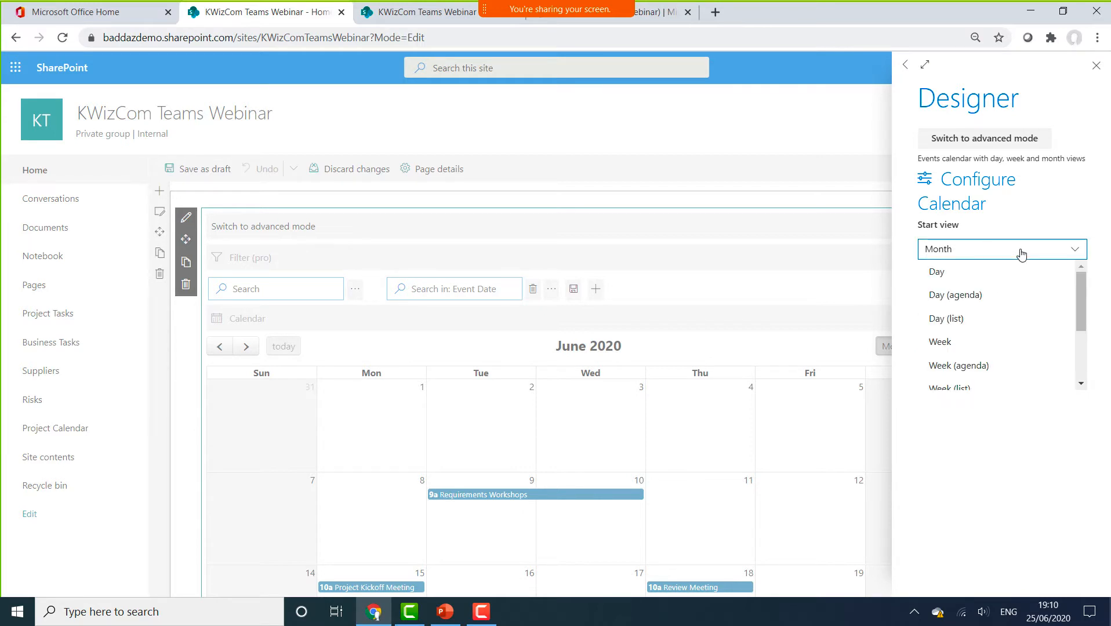
left_click(980, 342)
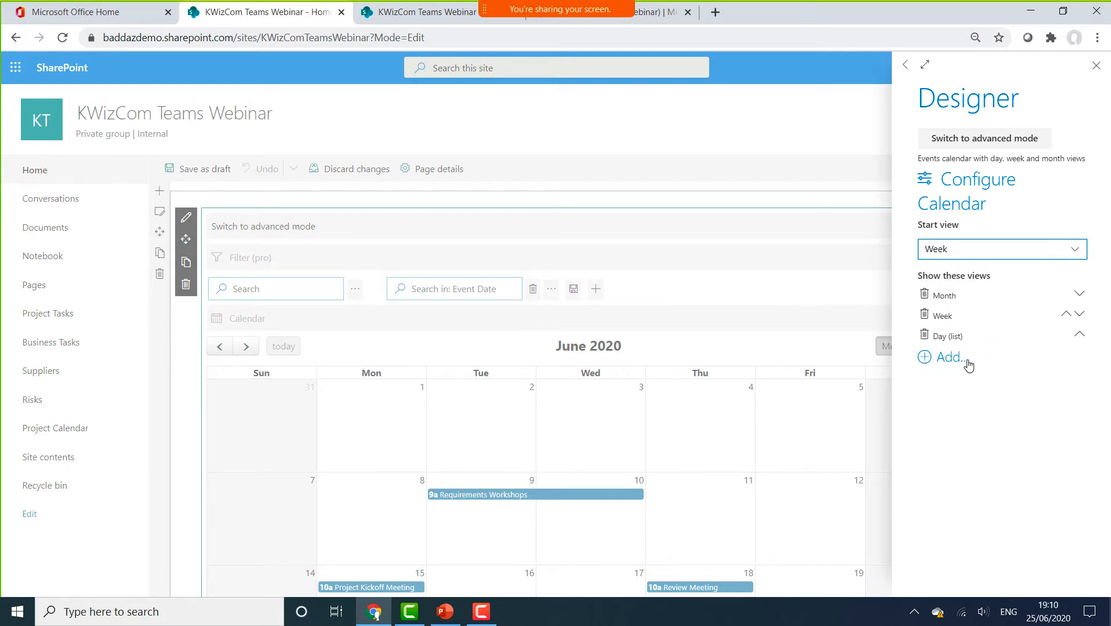
left_click(1032, 260)
scroll(989, 342, "down", 2)
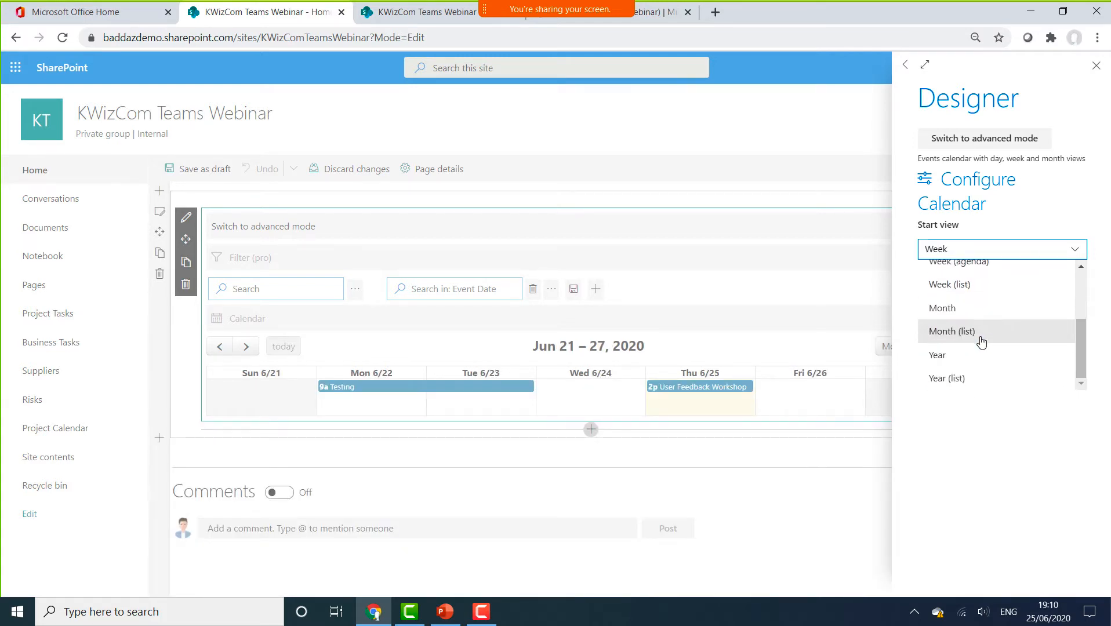
left_click(995, 319)
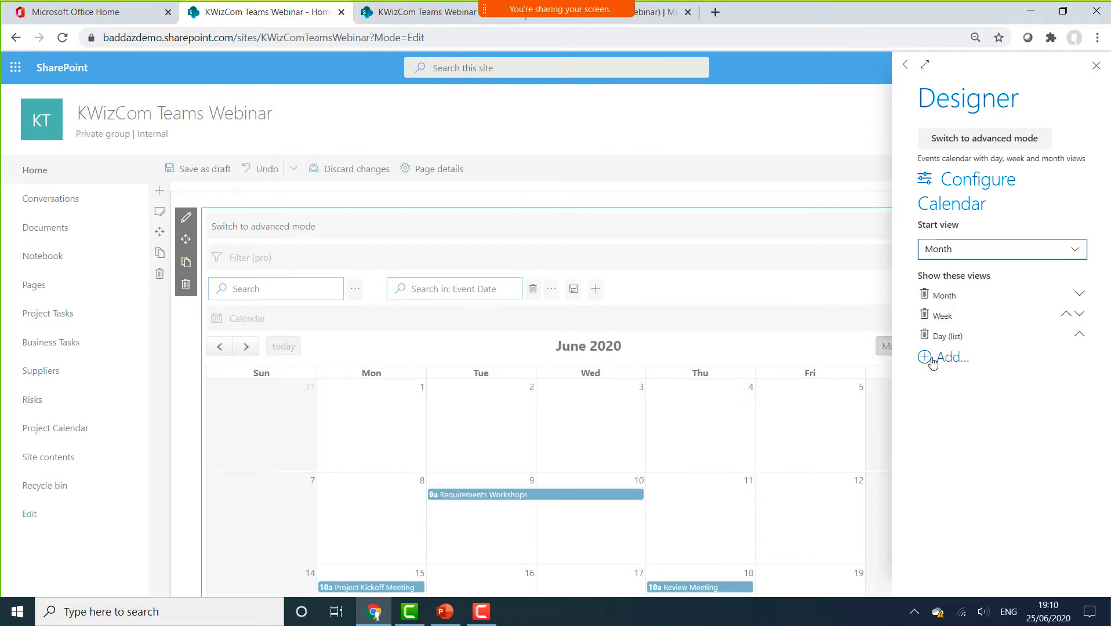
Step: Add Week (agenda) to the calendar's shown views and close the Designer
left_click(932, 360)
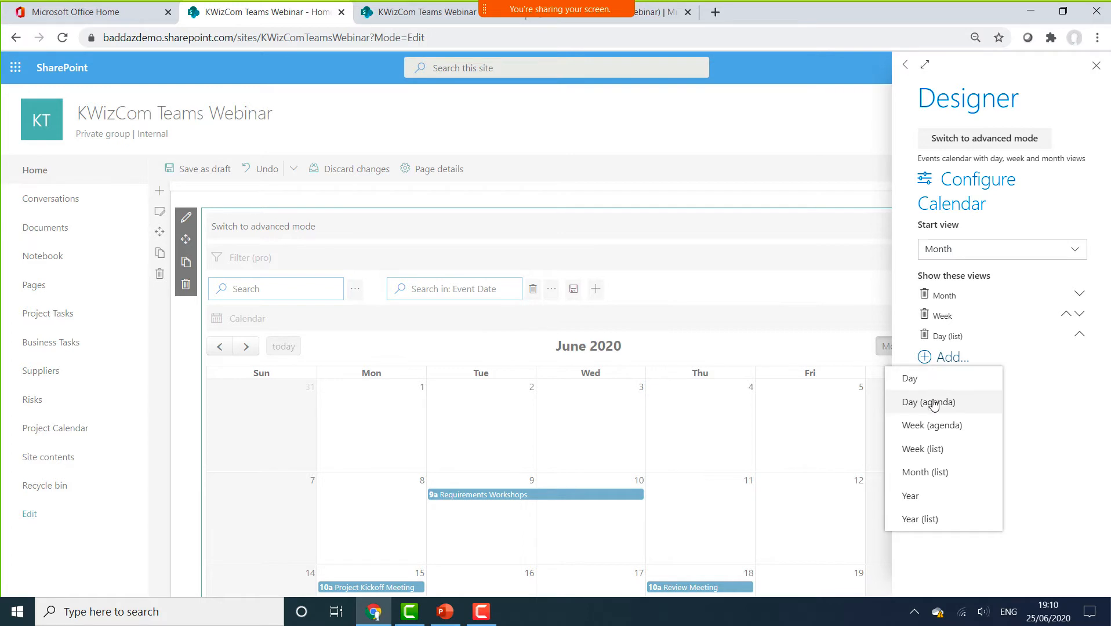
left_click(932, 429)
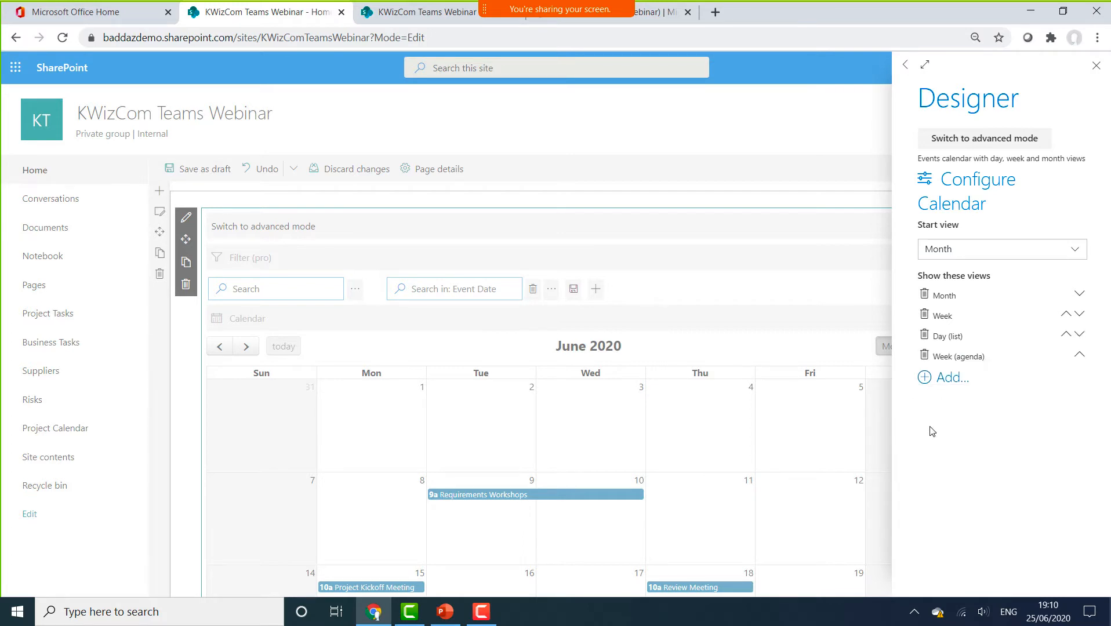
left_click(1096, 66)
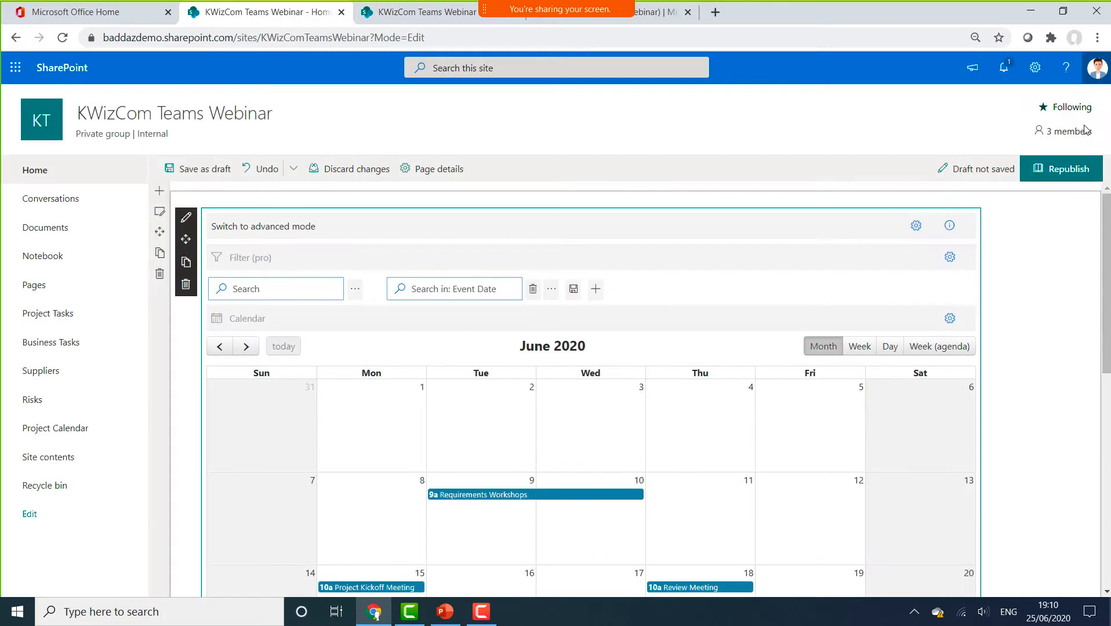
Step: Preview the calendar in the Week (agenda), Day and Week views and return to the Month view
left_click(947, 348)
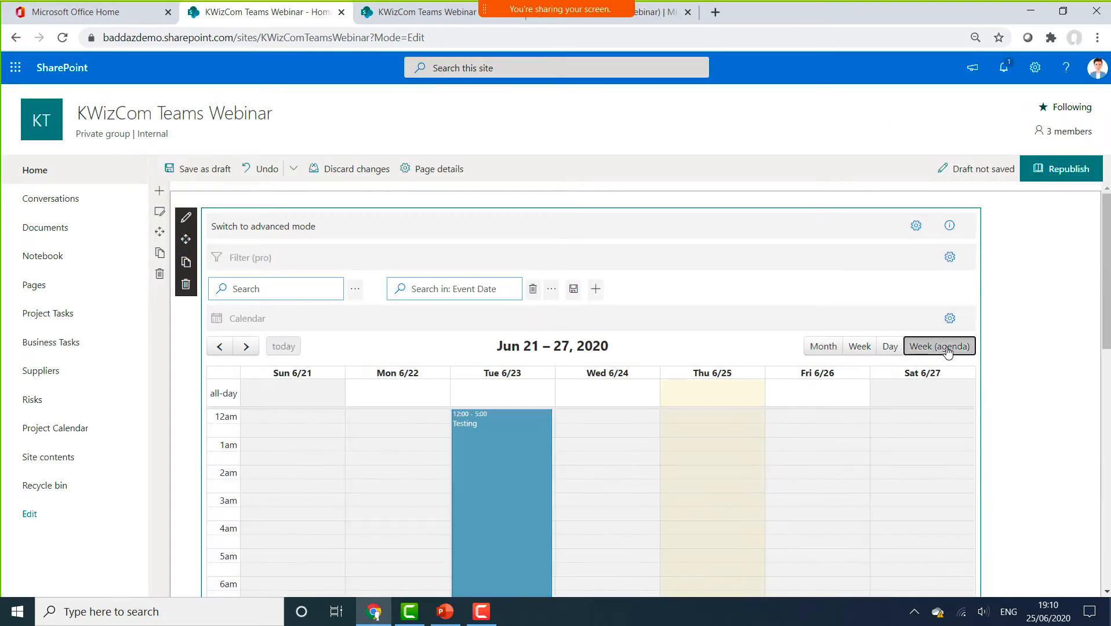
left_click(889, 347)
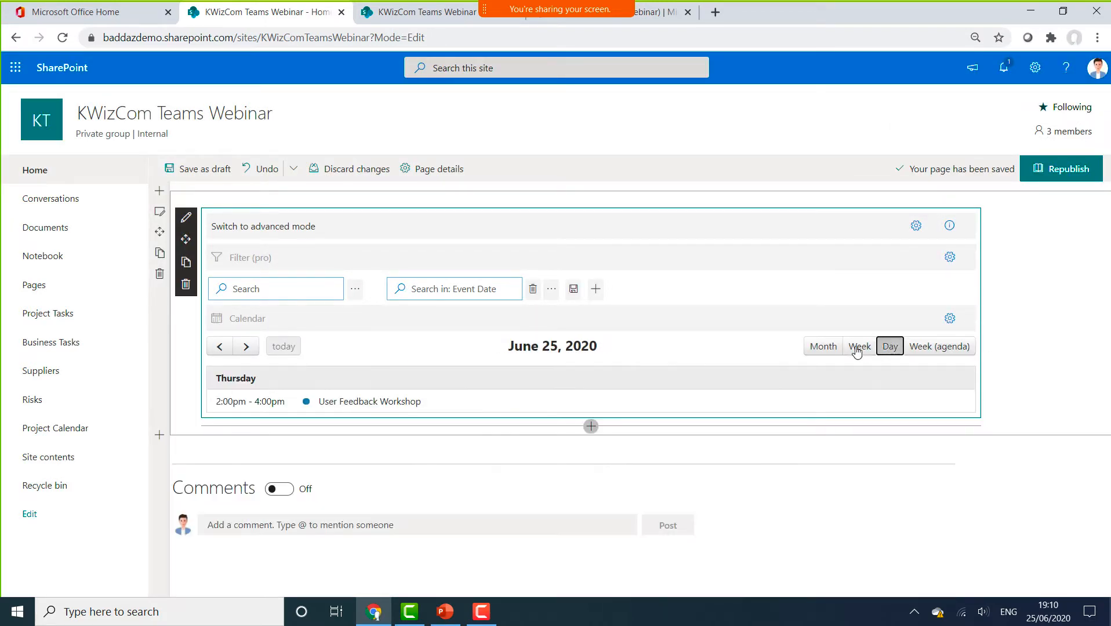
left_click(819, 350)
left_click(859, 348)
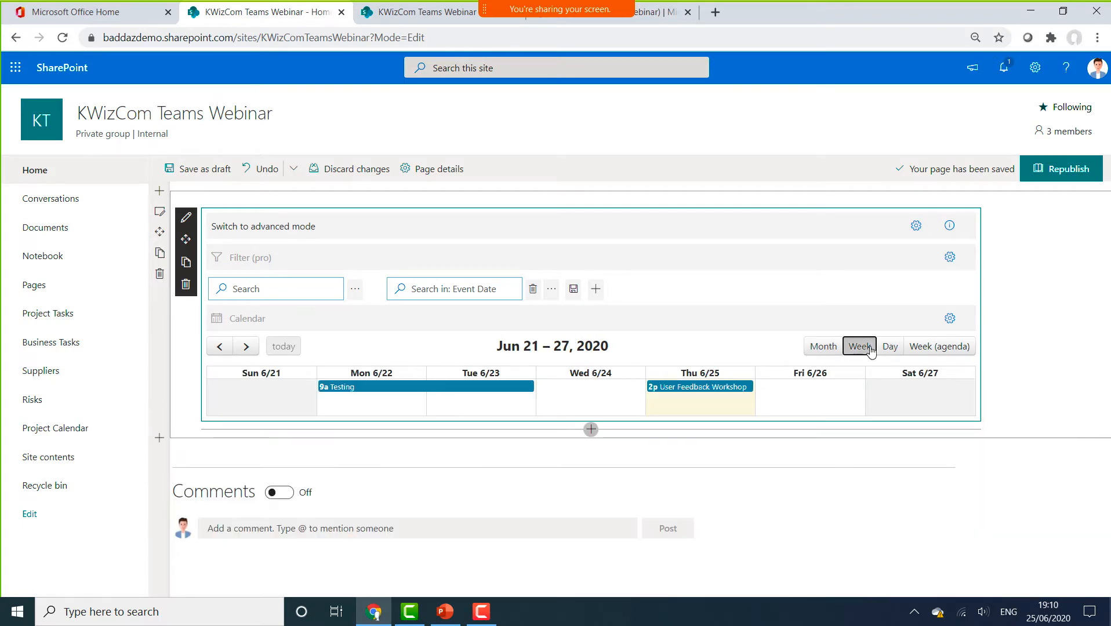
left_click(882, 351)
left_click(816, 351)
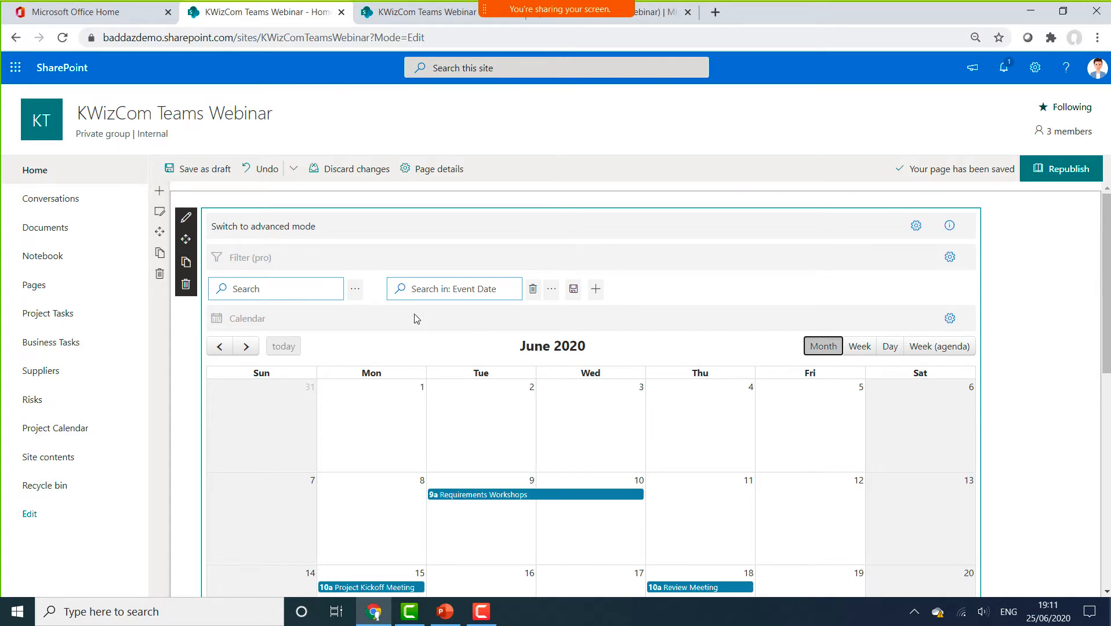
Step: Switch the web part to advanced mode and examine the Calendar control's extended settings down to the item actions
left_click(275, 228)
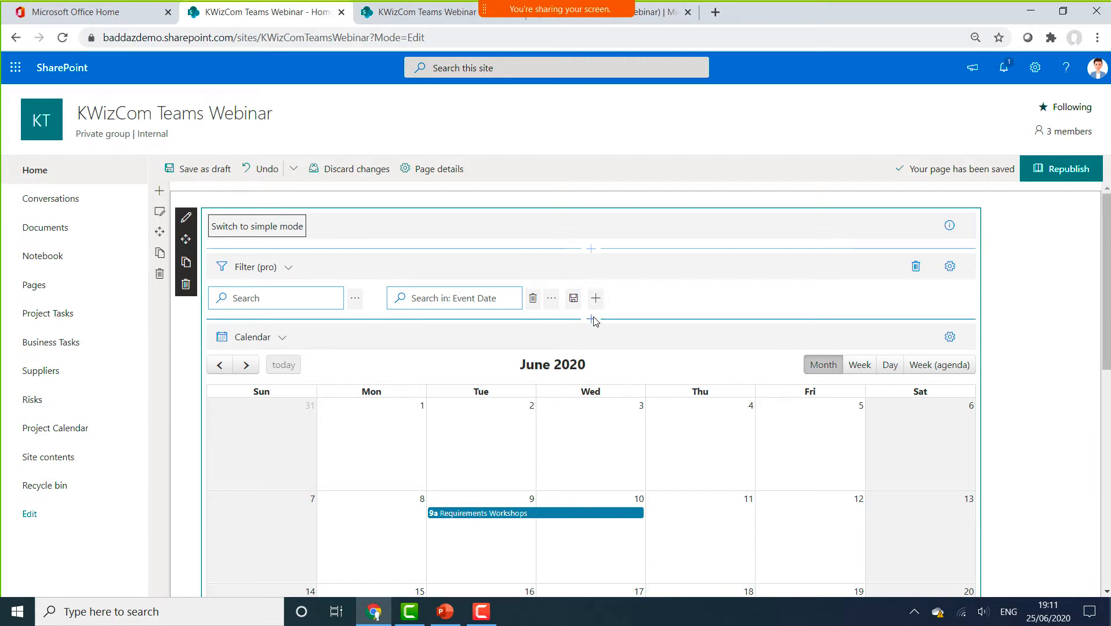
left_click(951, 338)
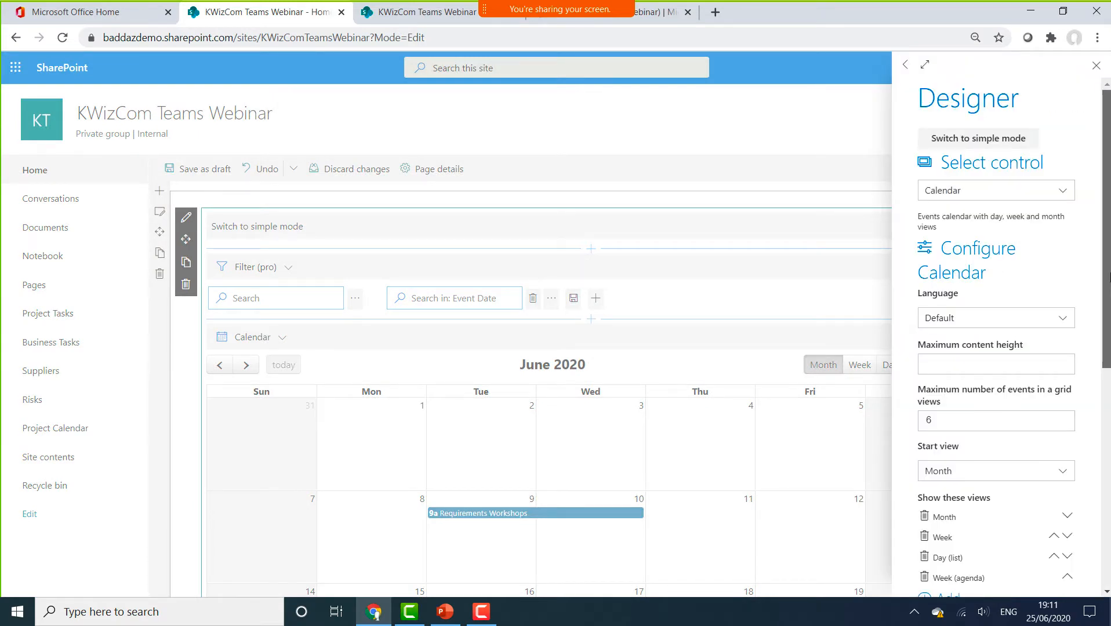
scroll(1101, 320, "down", 2)
scroll(1101, 321, "down", 2)
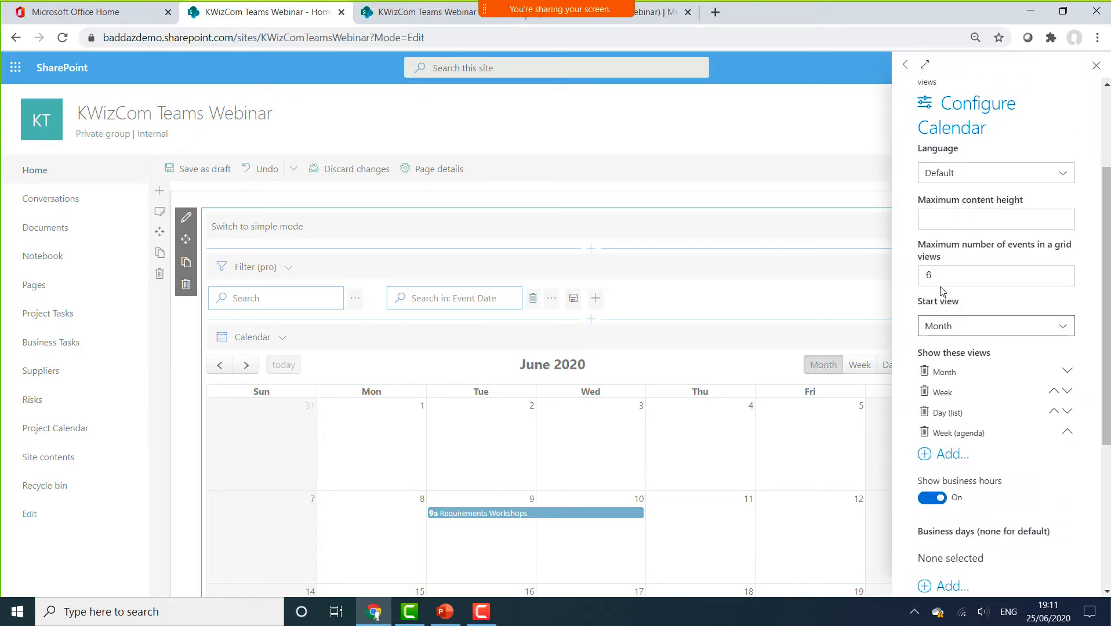
scroll(1100, 336, "down", 4)
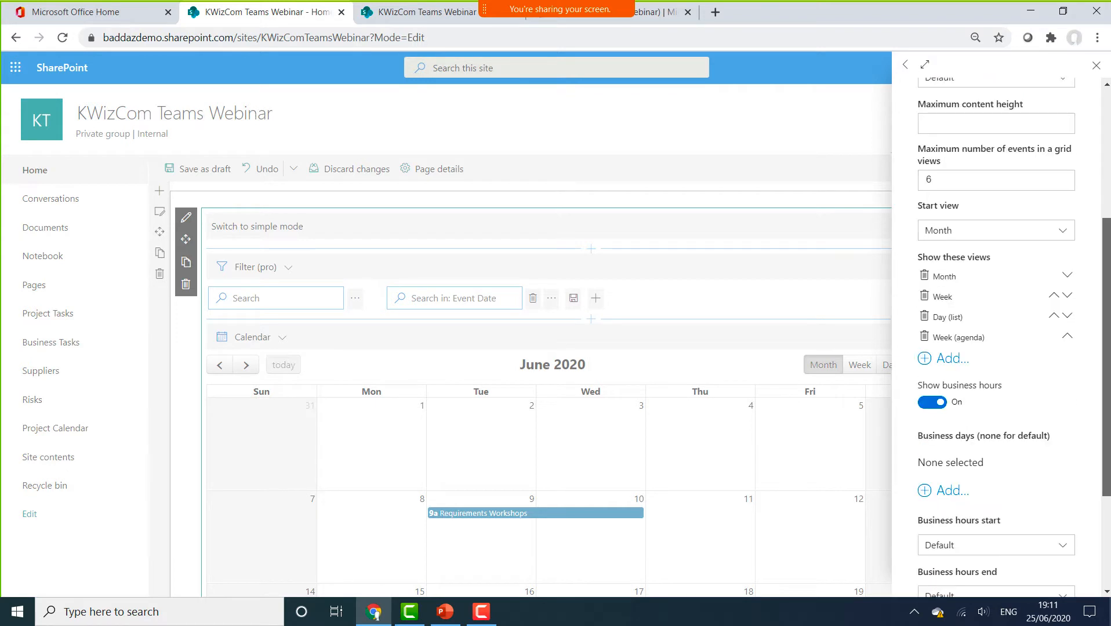
scroll(1013, 337, "down", 2)
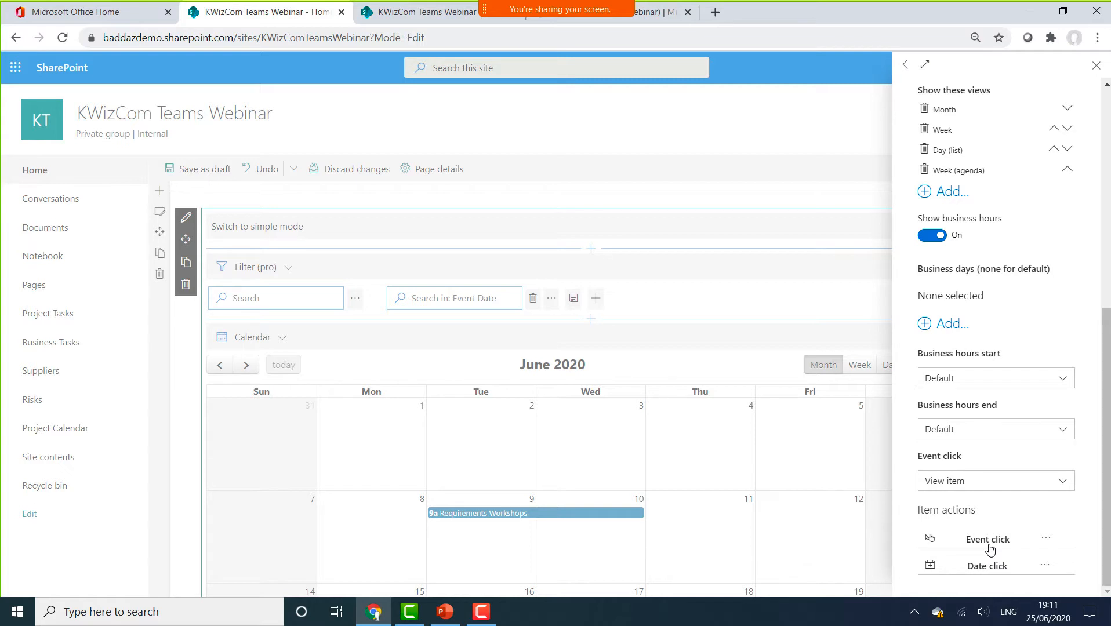
Step: Close the Calendar control's settings and add a search field for Event Category to the Filter control
left_click(1095, 69)
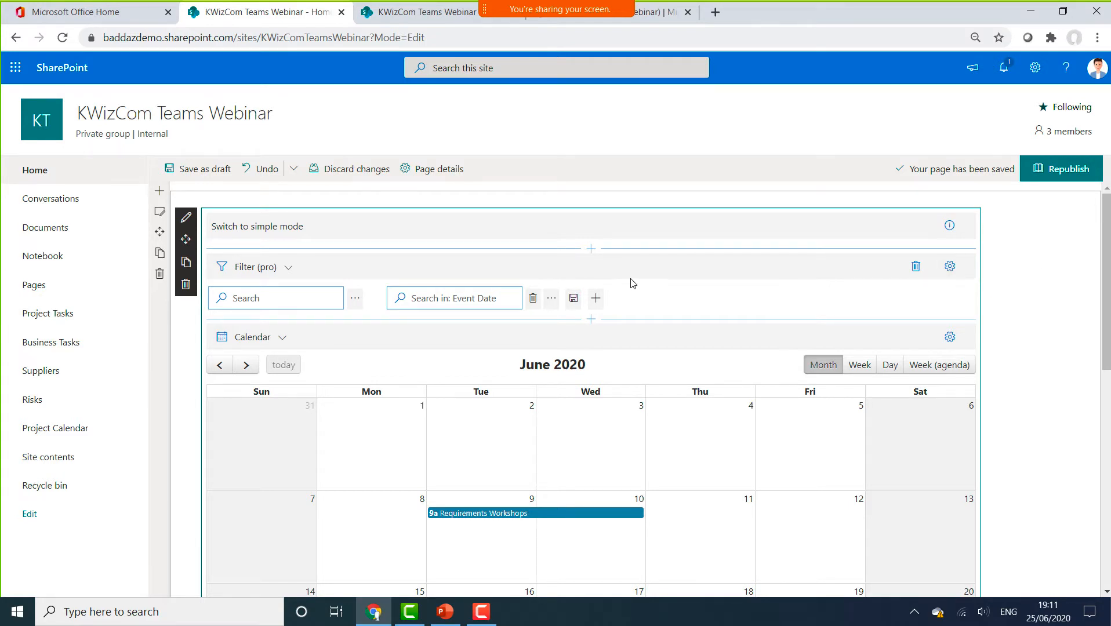
left_click(596, 298)
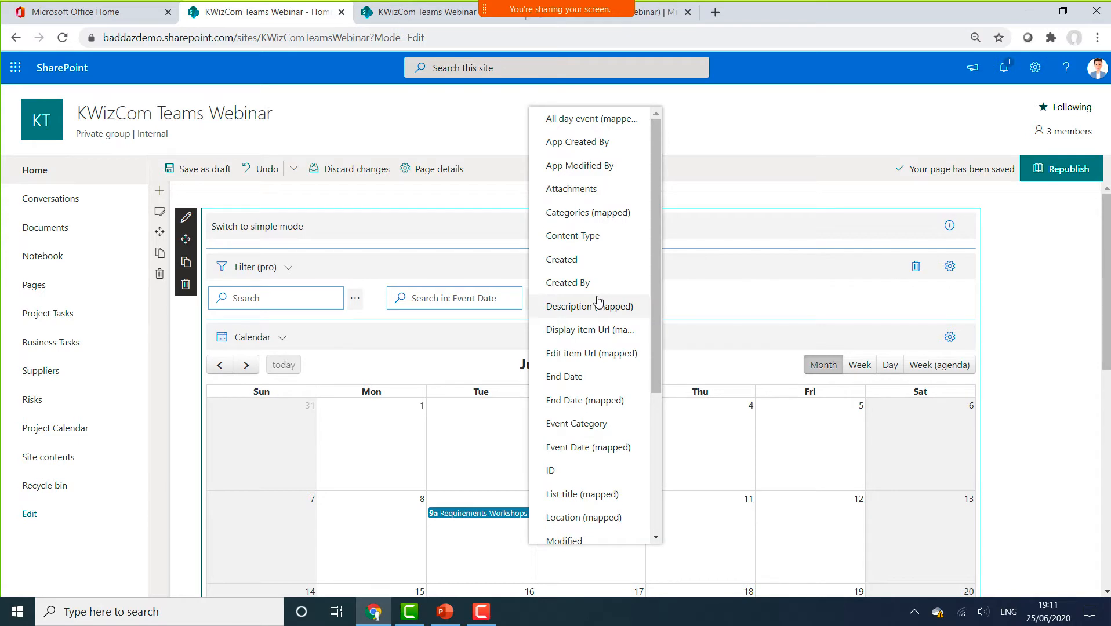
scroll(651, 282, "down", 2)
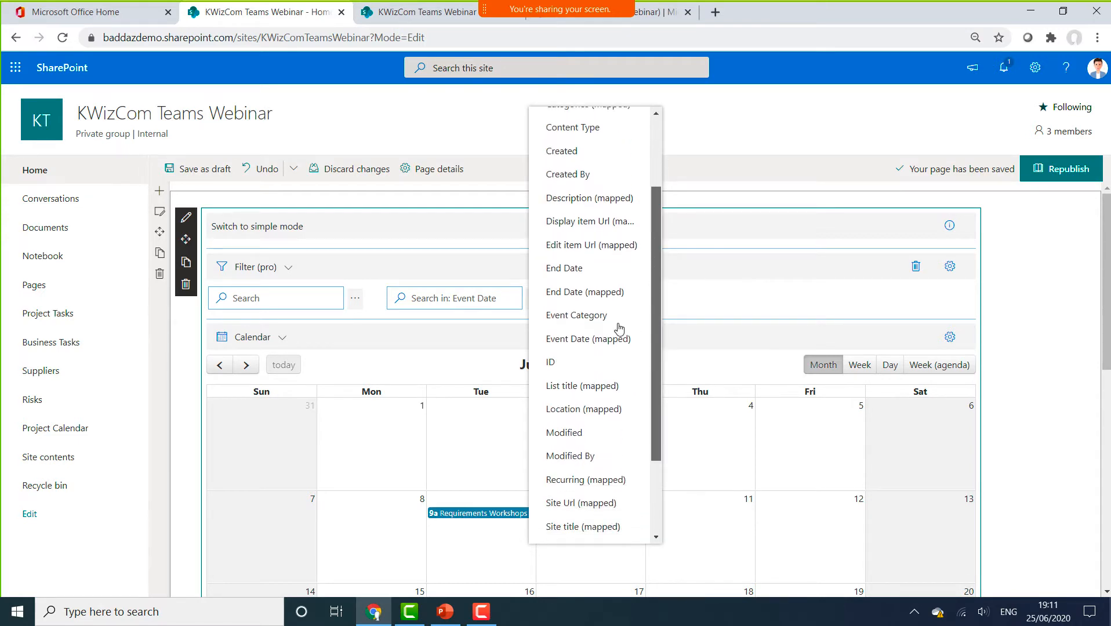
left_click(595, 315)
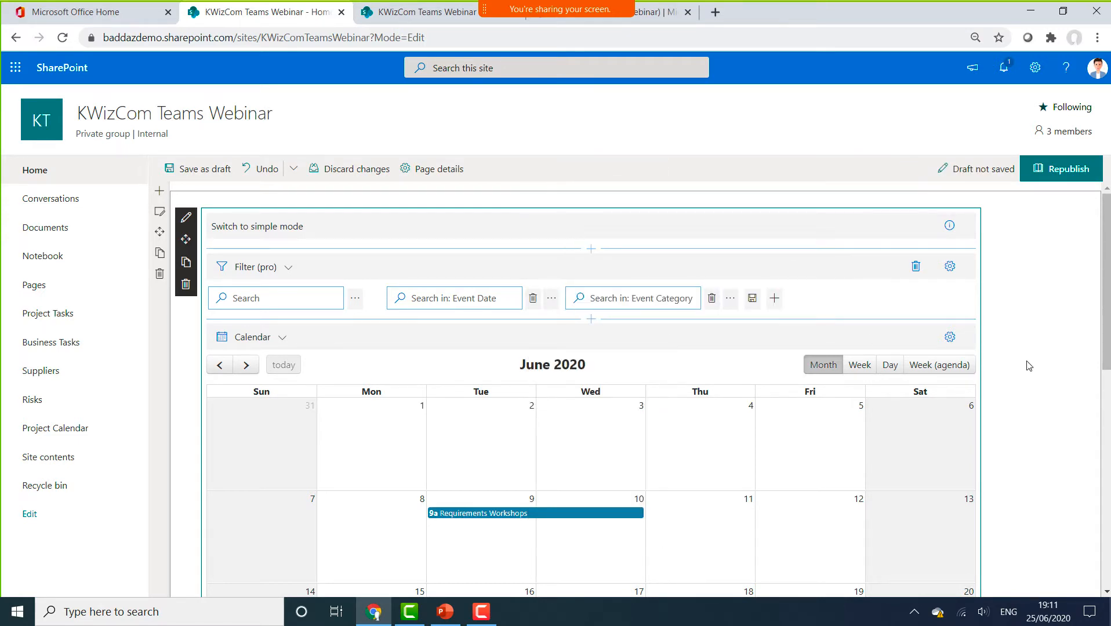
Step: Add a Conditional Formatting (pro) control above the filter and create a new formatting rule in it
left_click(591, 249)
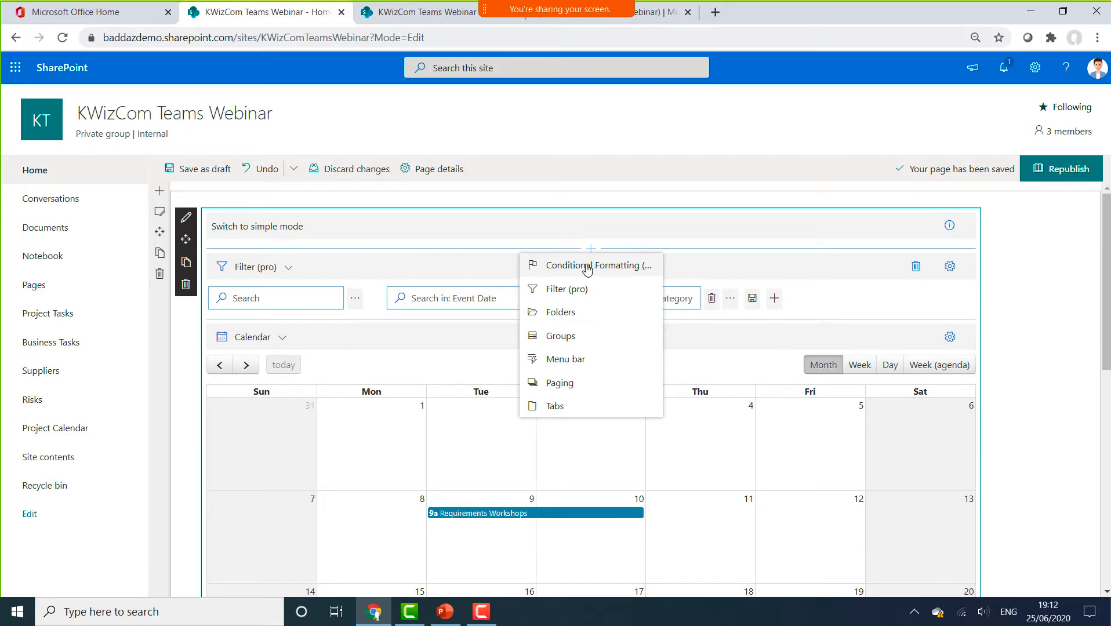
left_click(586, 268)
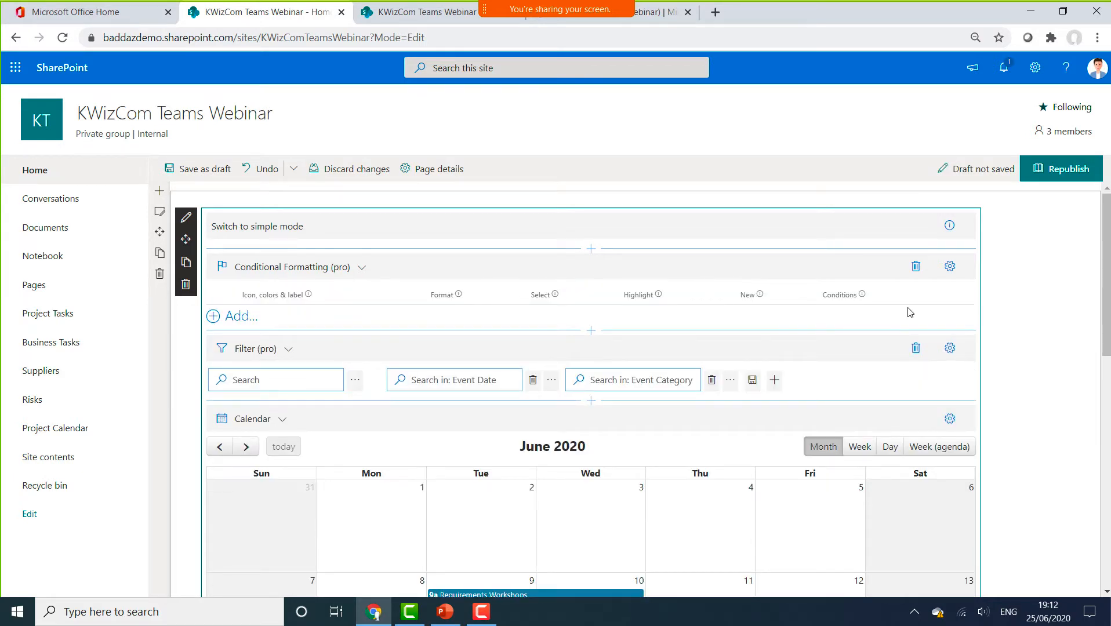
left_click_drag(1099, 279, 1098, 328)
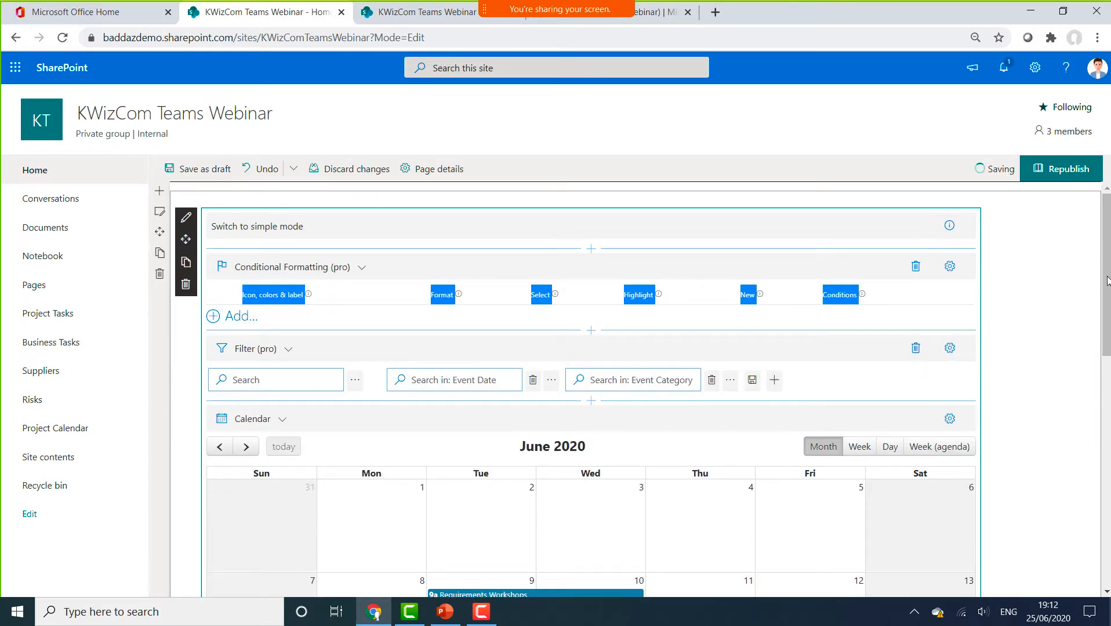
mouse_move(1106, 271)
left_mouse_down()
mouse_move(1107, 348)
mouse_move(1107, 270)
left_mouse_up()
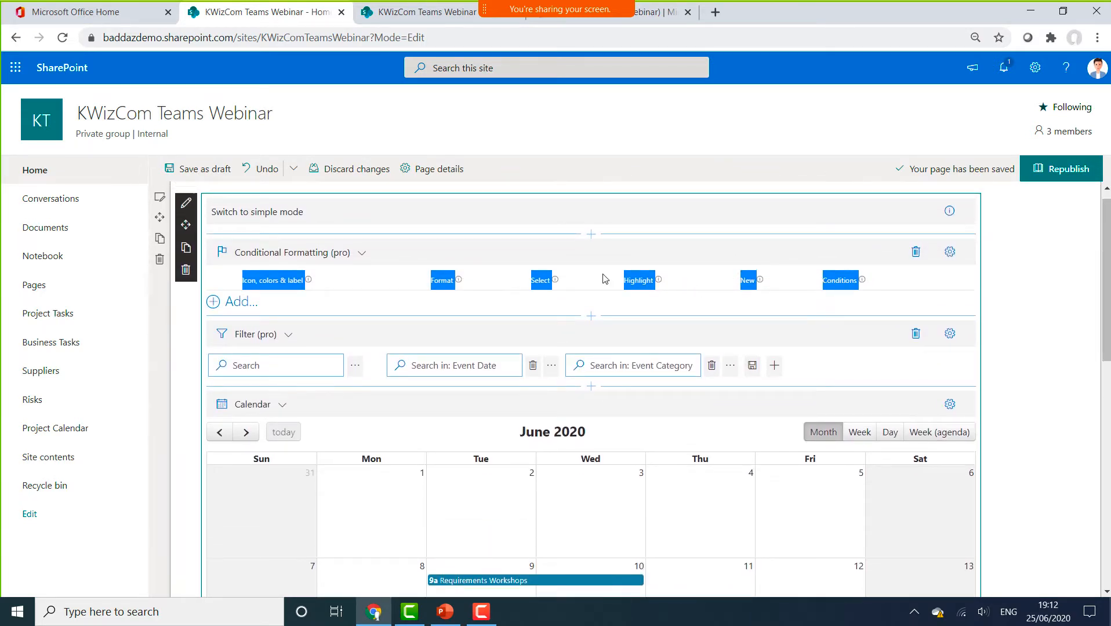
left_click(228, 279)
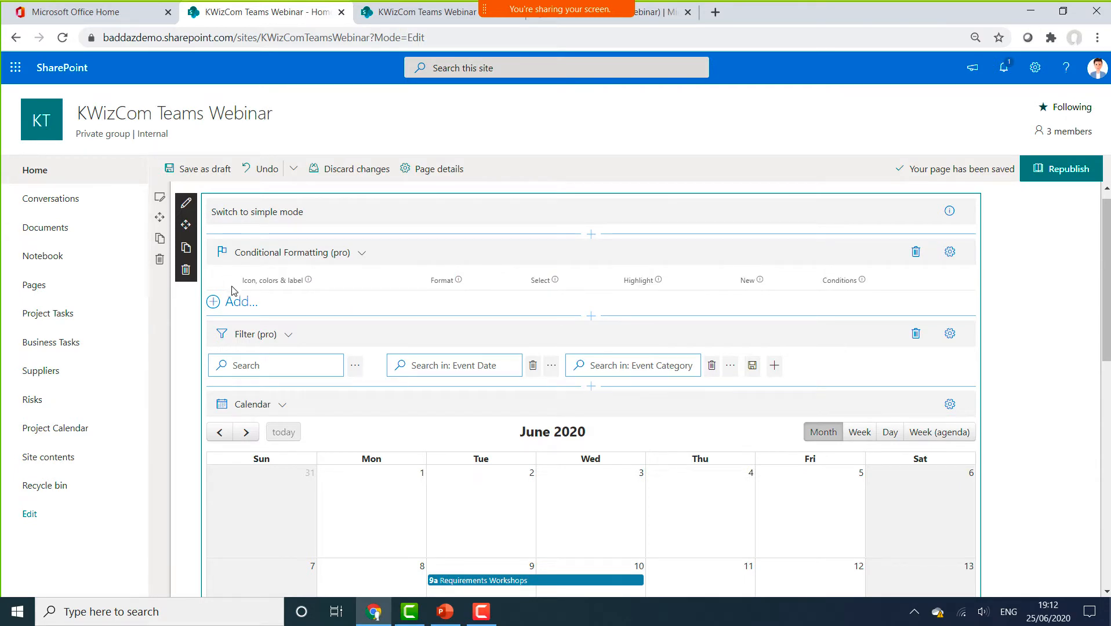
left_click(234, 303)
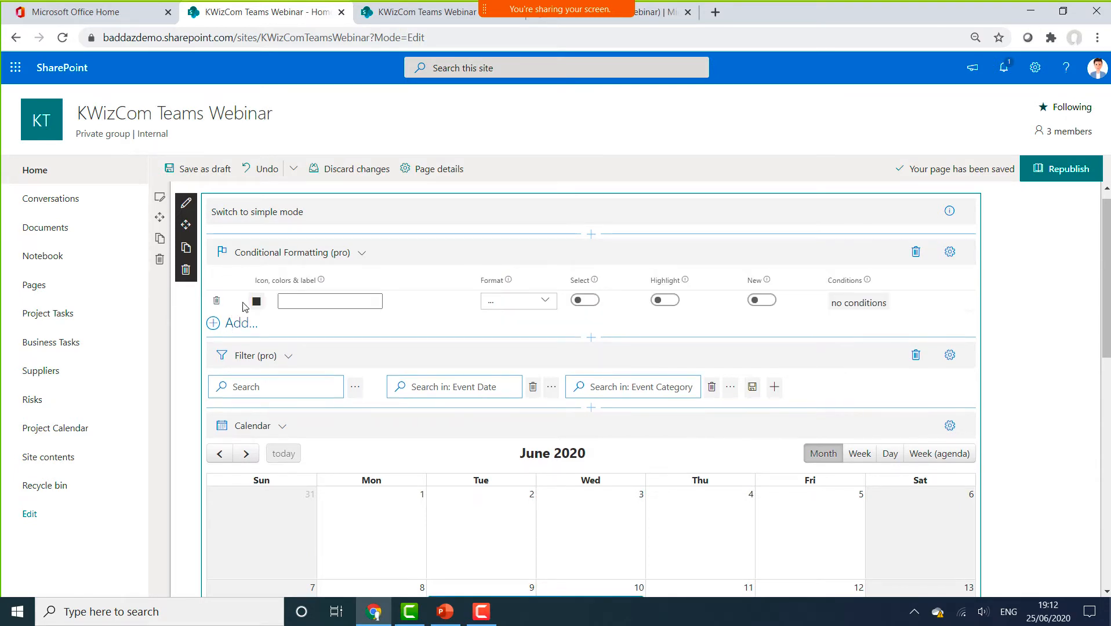
Step: Set the new formatting rule's background color to light red (#F26B6B)
left_click(257, 302)
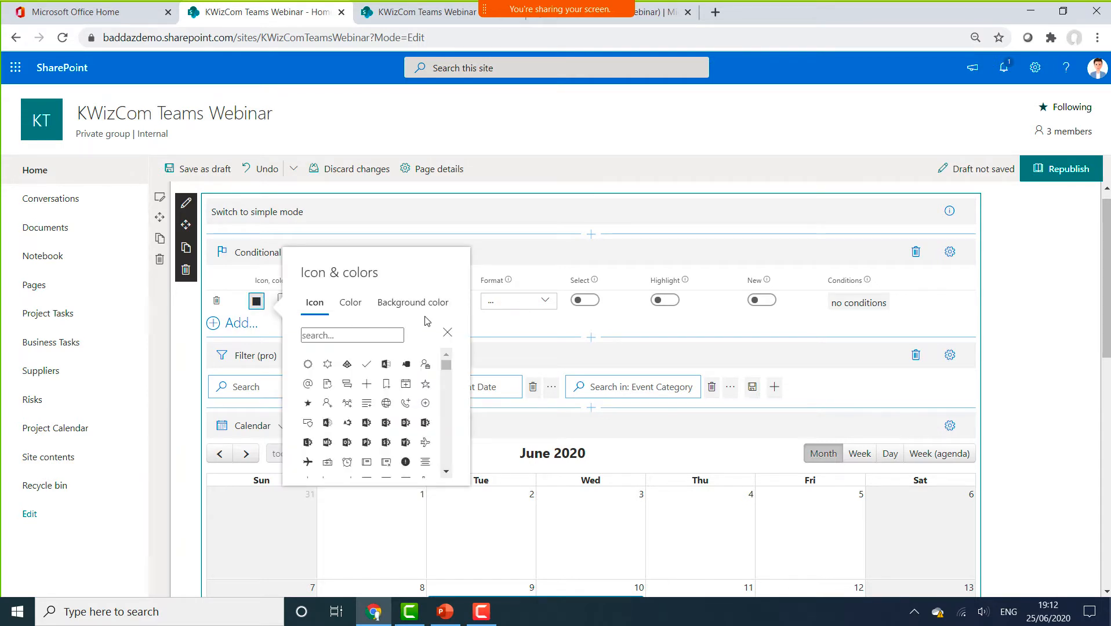
left_click(427, 308)
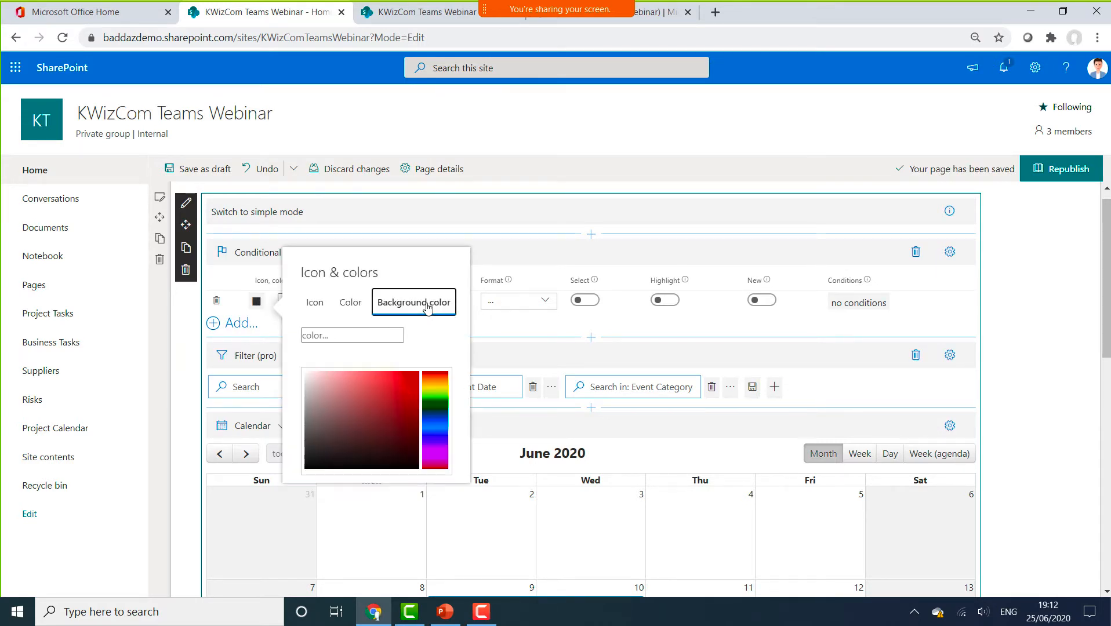
left_click(413, 374)
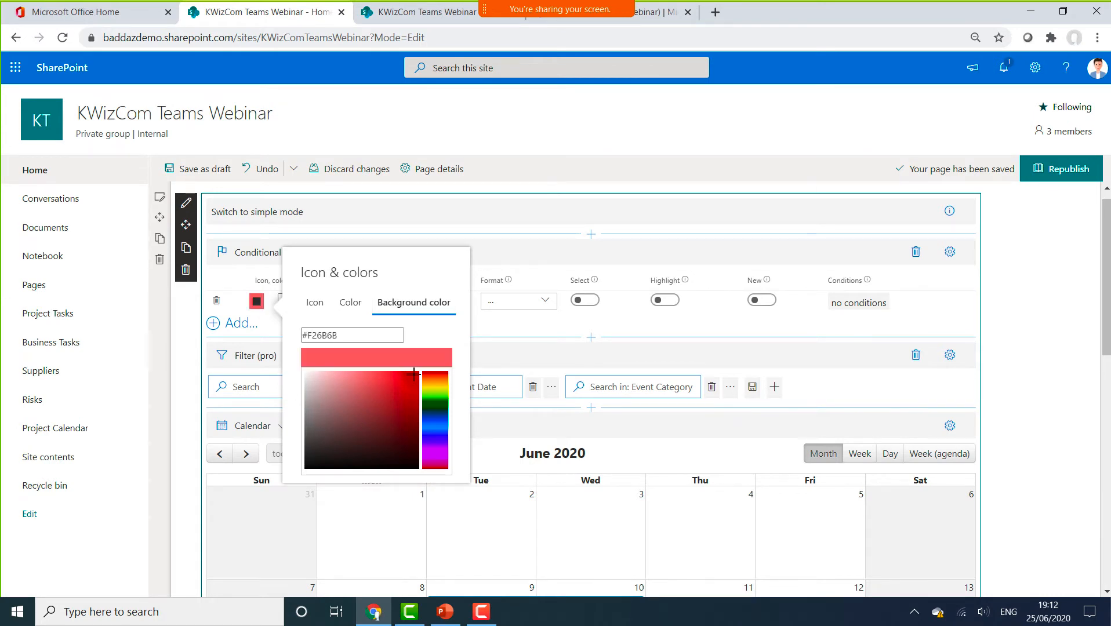
left_click(504, 264)
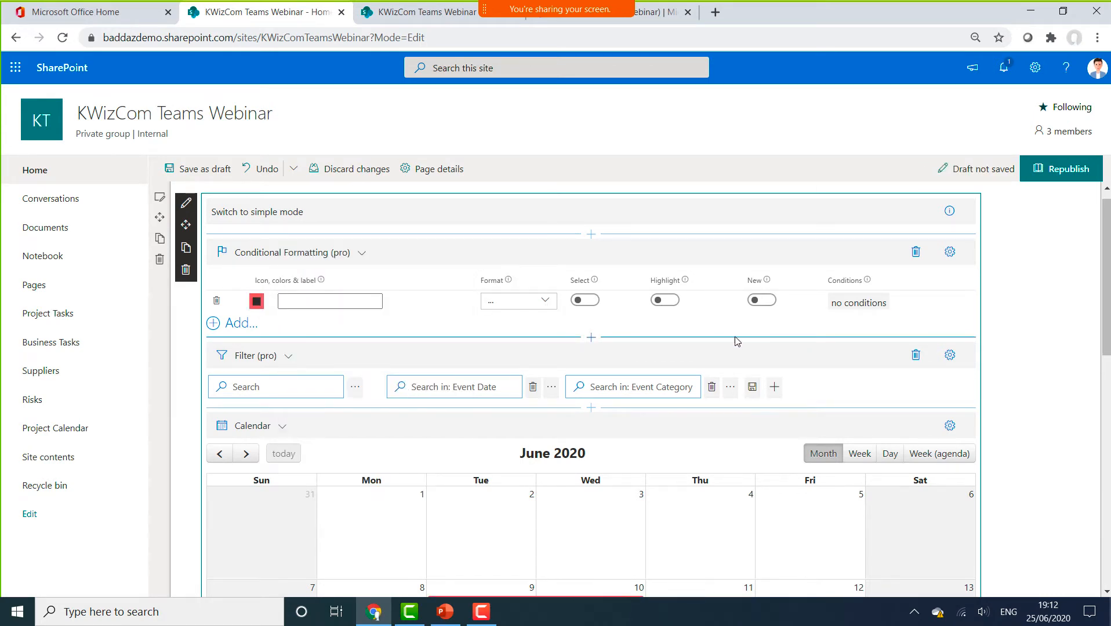
Step: Apply the red rule when Event Category is equal to Meeting, save the condition and republish the page
left_click(862, 304)
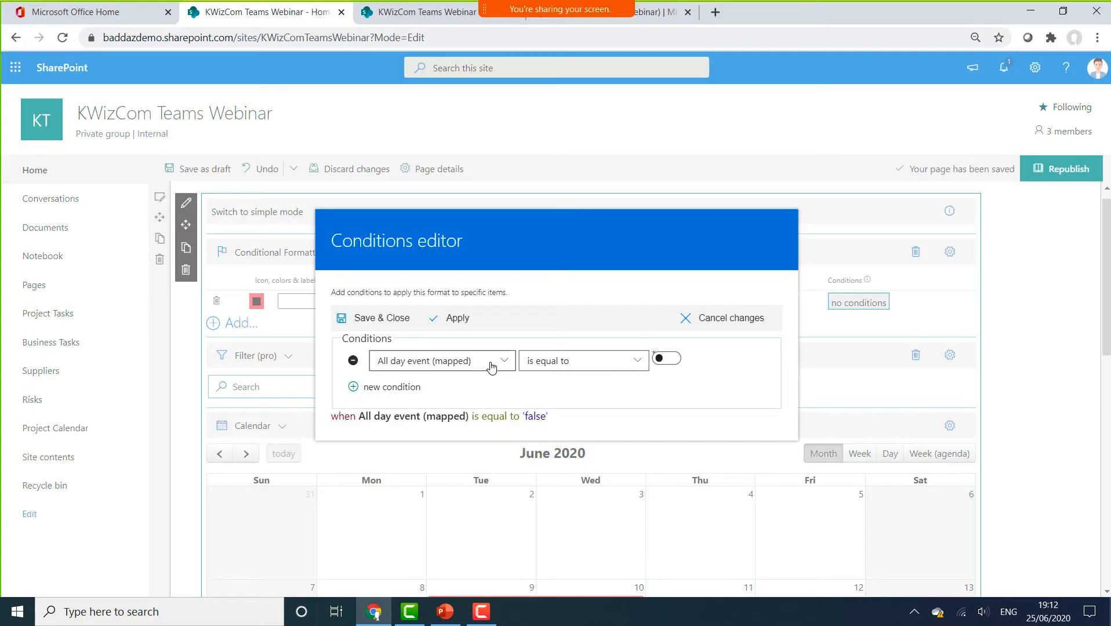
left_click(495, 362)
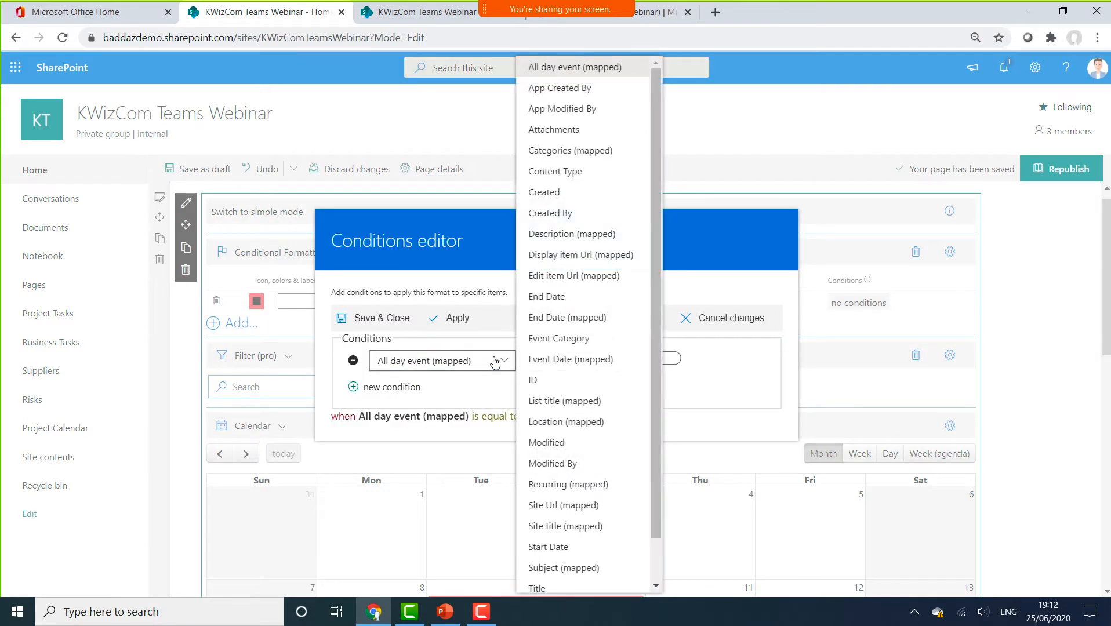
left_click(590, 340)
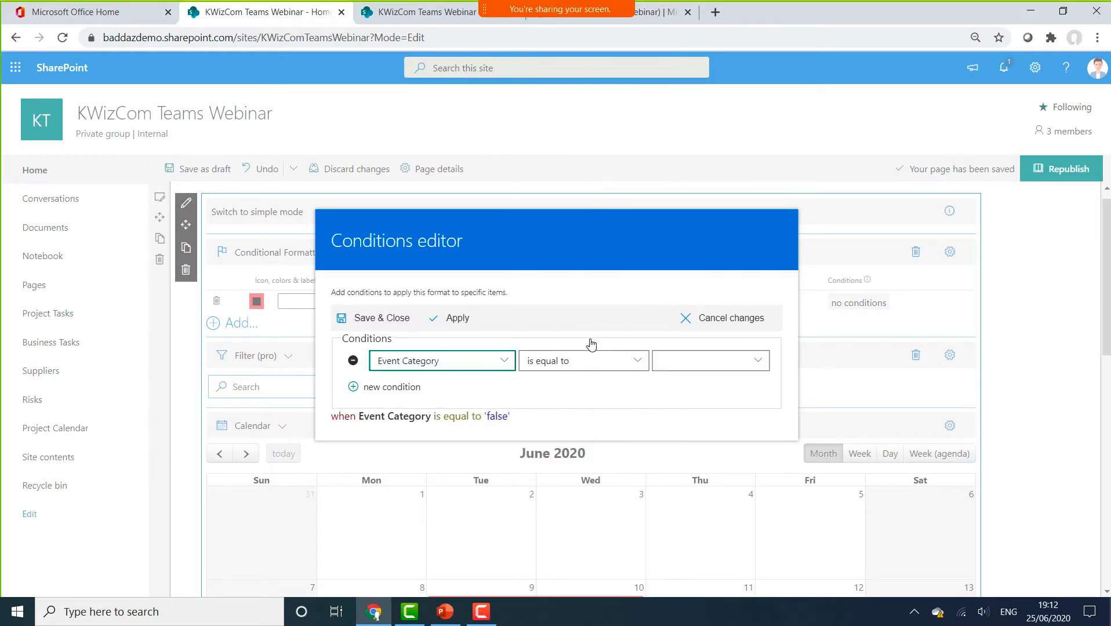
left_click(760, 362)
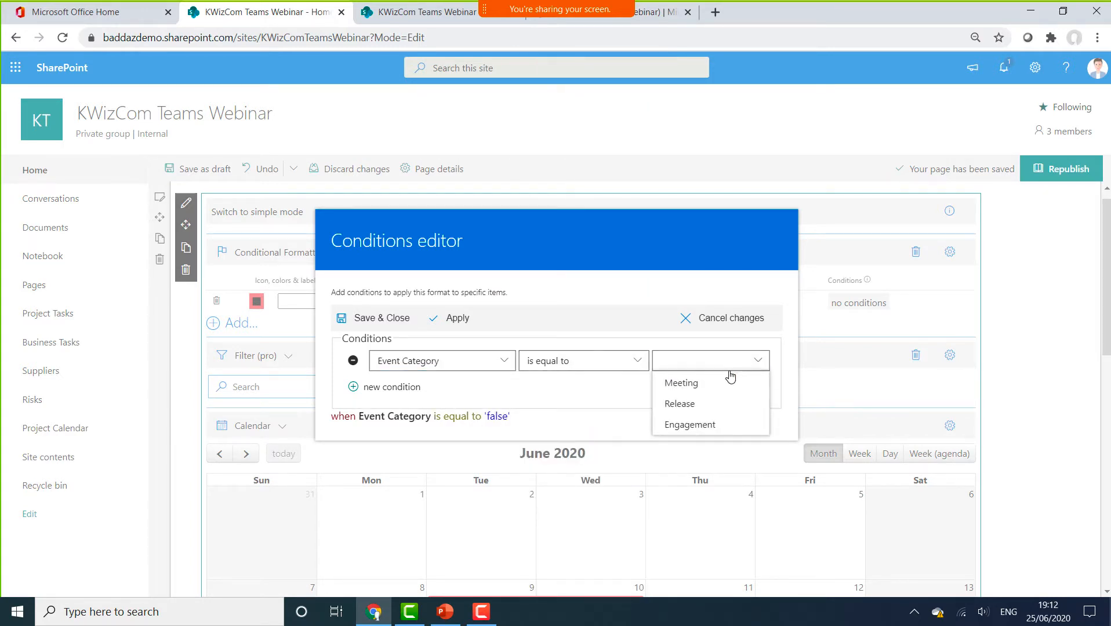
left_click(695, 384)
left_click(374, 322)
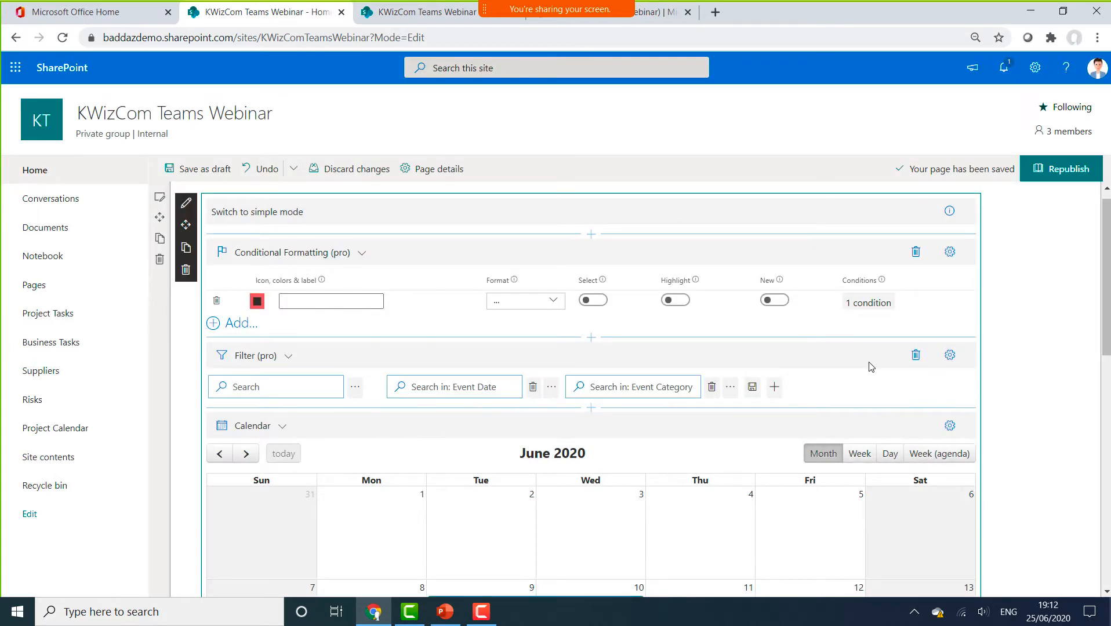
left_click(1067, 174)
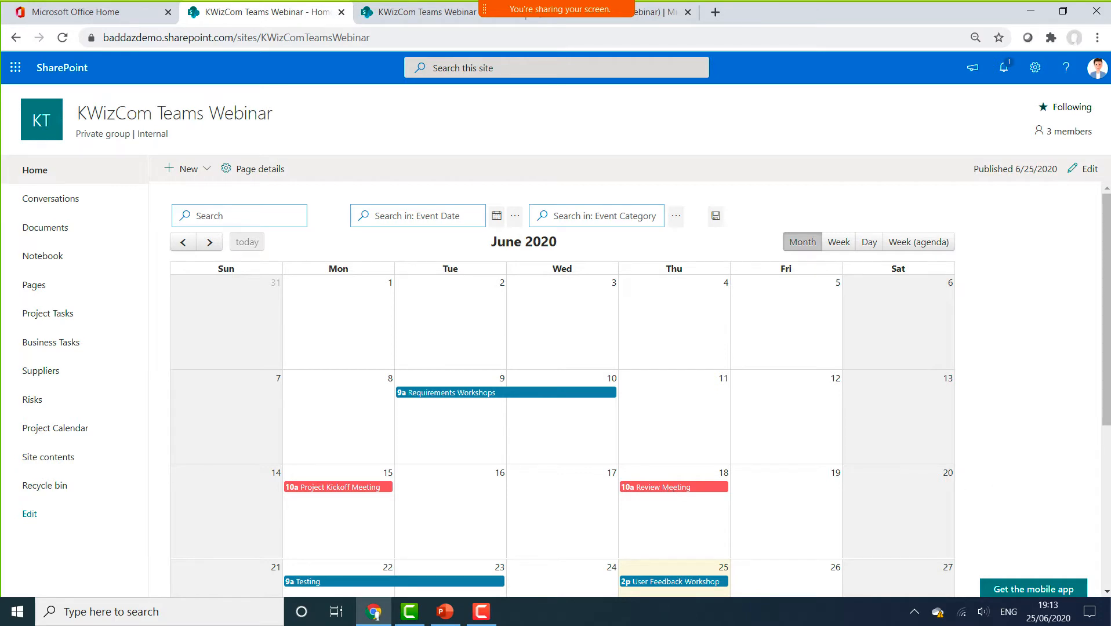
Step: Filter the published calendar by Event Category Engagement, add Meeting through multiple selection, and clear the filter
left_click_drag(1106, 382, 1082, 314)
left_click(577, 220)
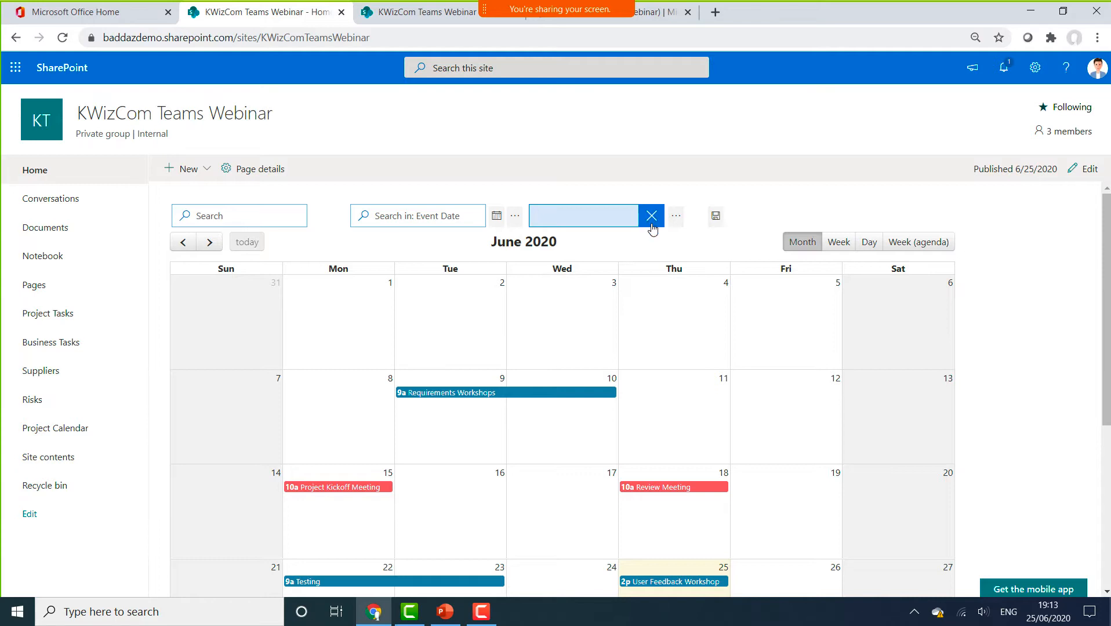
left_click(677, 217)
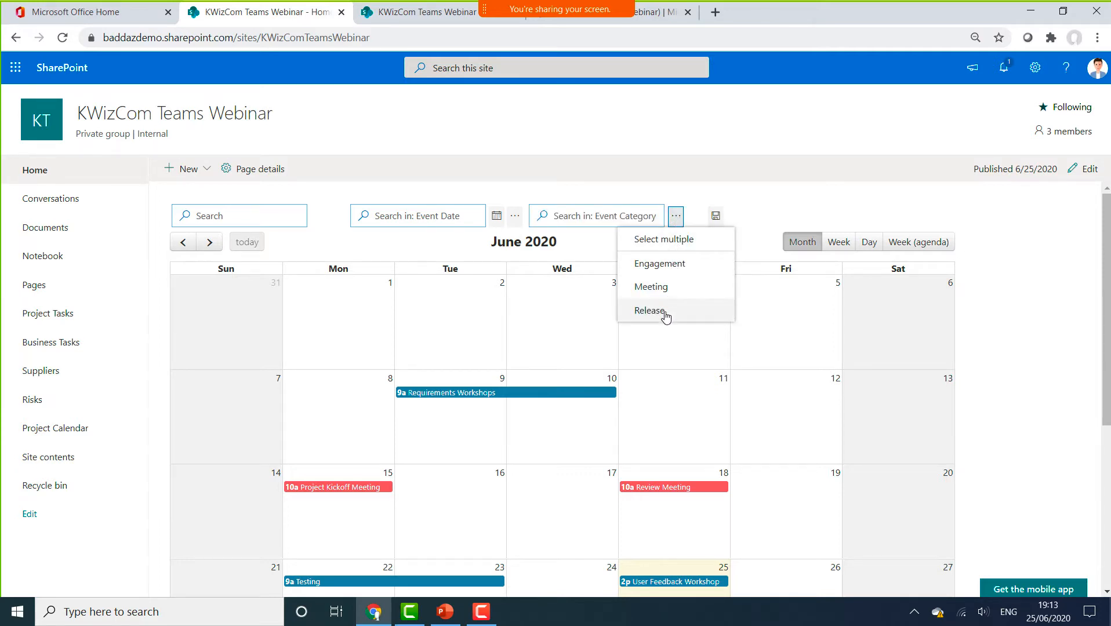
left_click(662, 266)
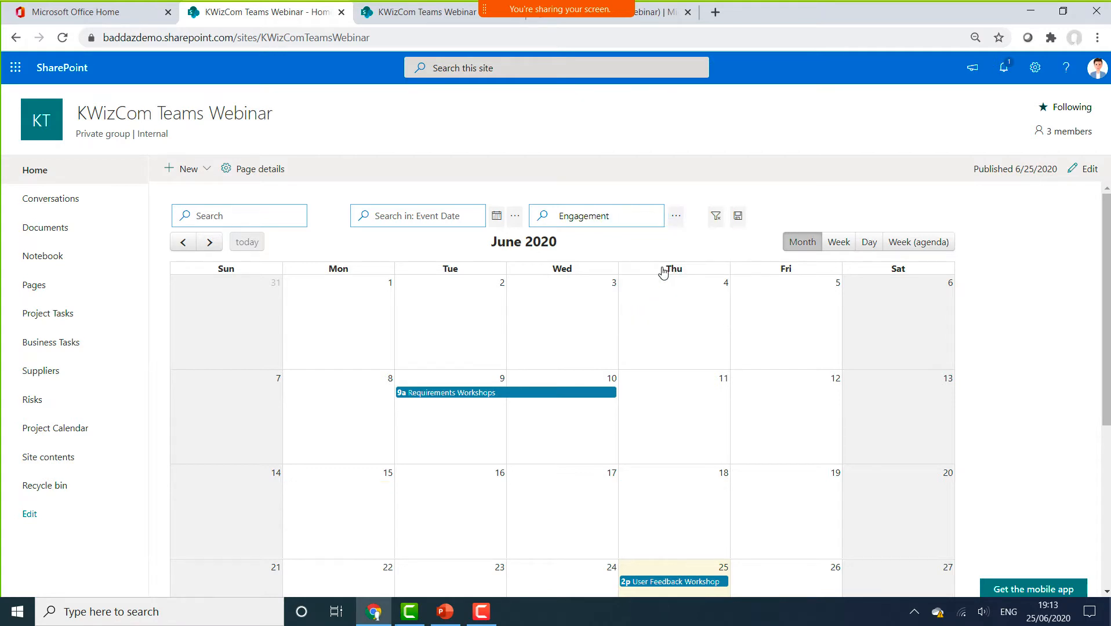
left_click(676, 218)
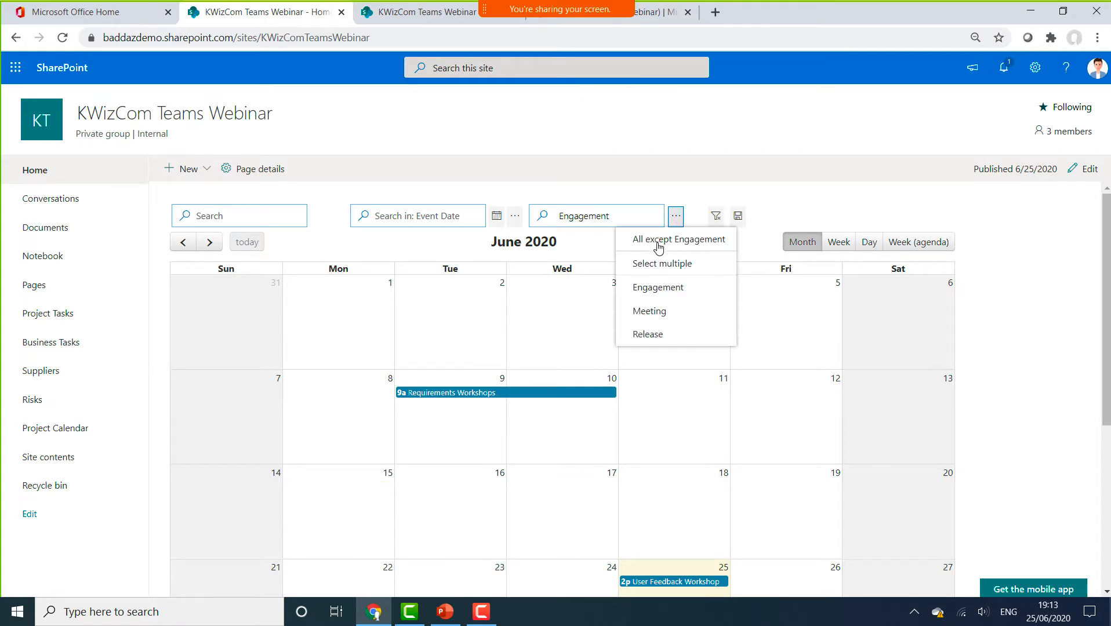
left_click(667, 264)
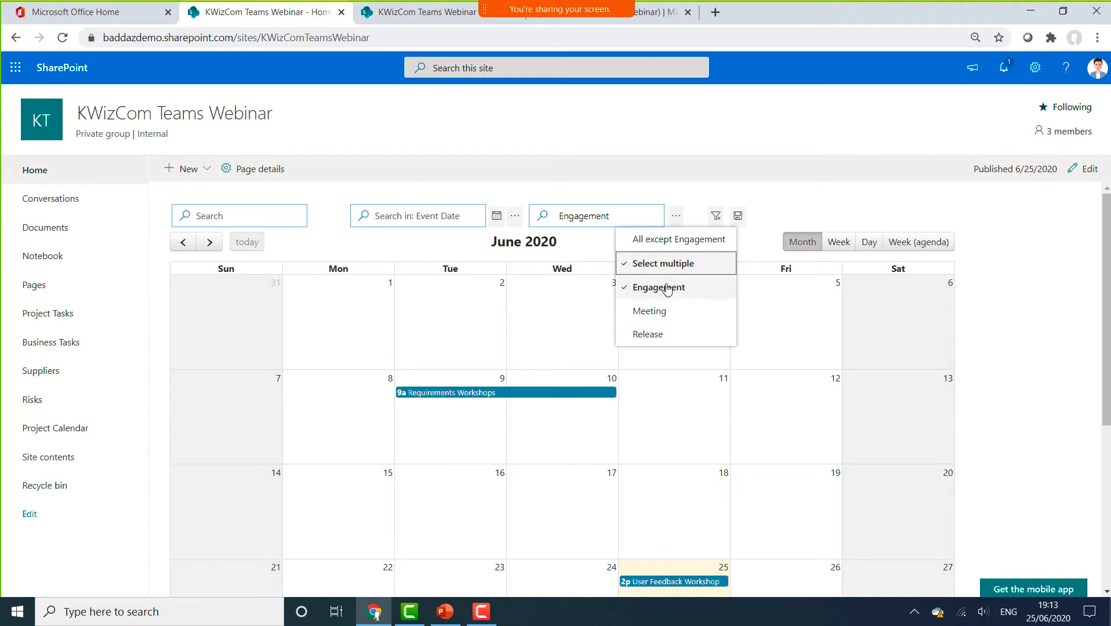
left_click(629, 312)
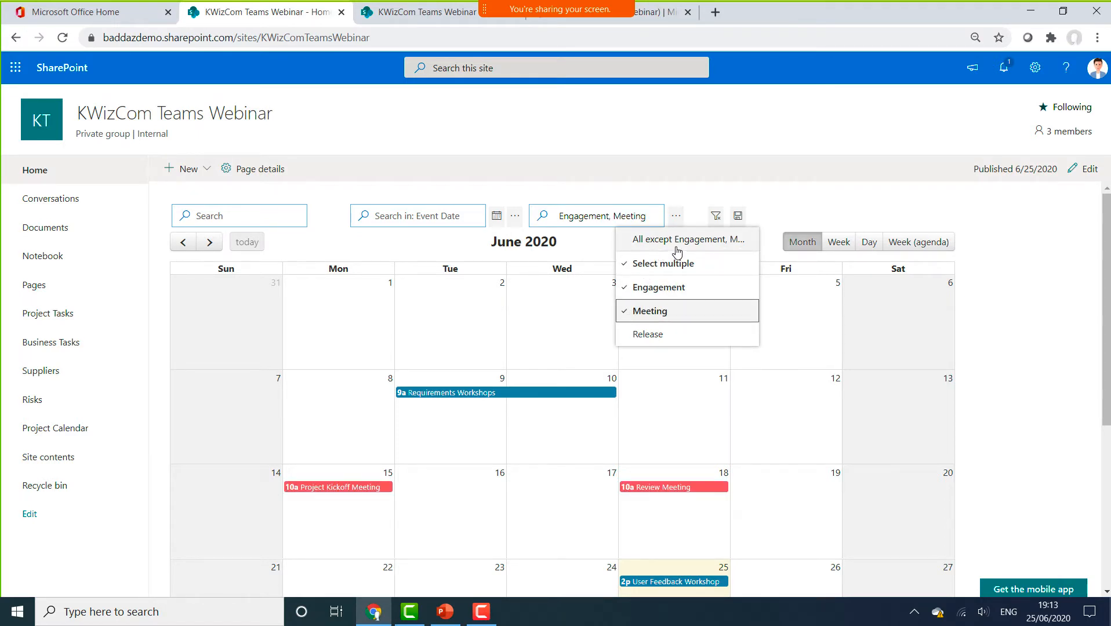
left_click(715, 217)
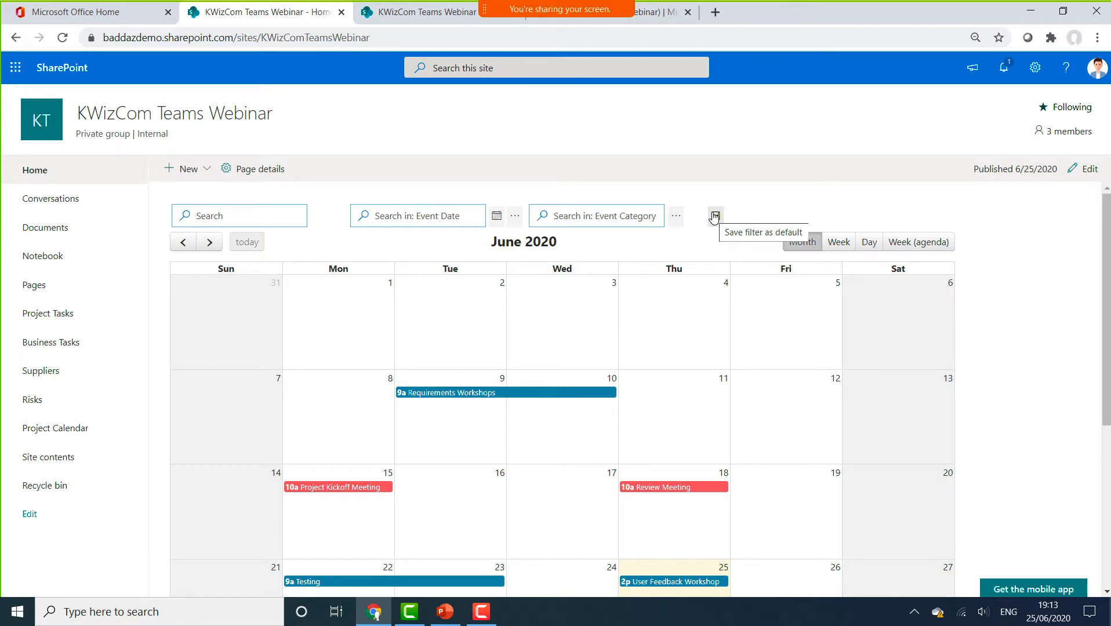
Step: Review the Business Tasks and Project Tasks lists of the team site in the other browser tab
left_click(426, 13)
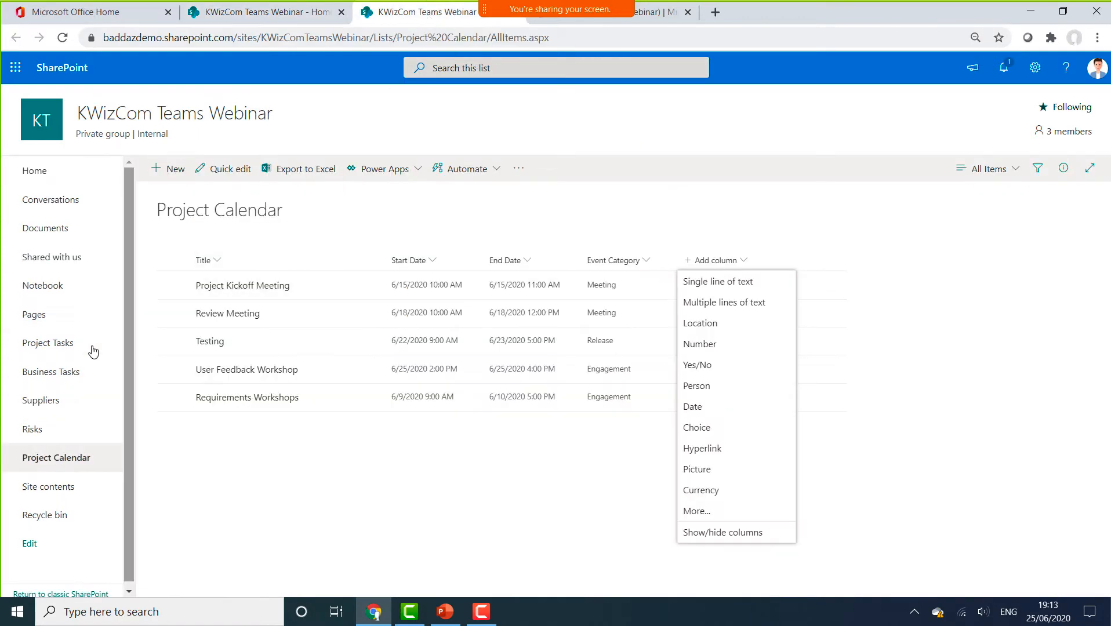
left_click(65, 374)
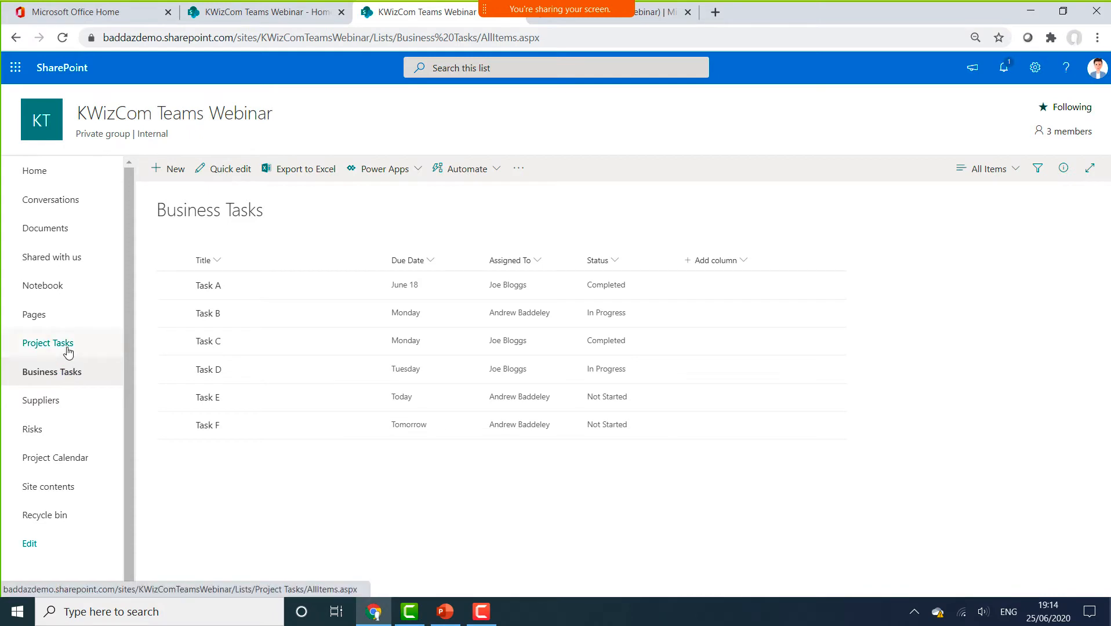
left_click(68, 352)
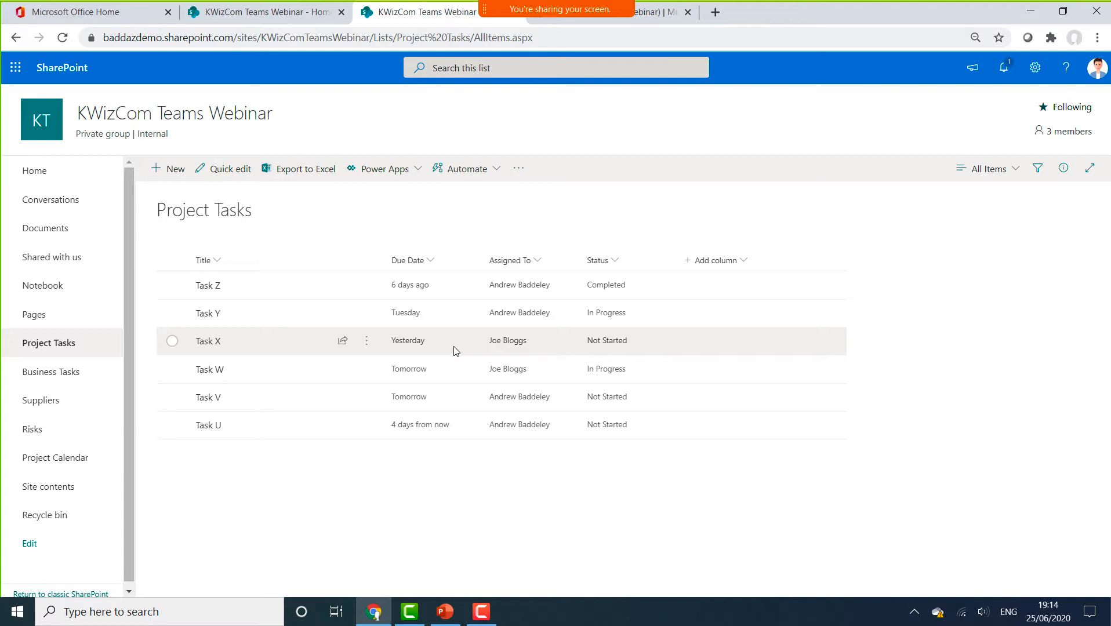
Step: Return to the home page, put it in edit mode and delete the calendar web part
left_click(305, 16)
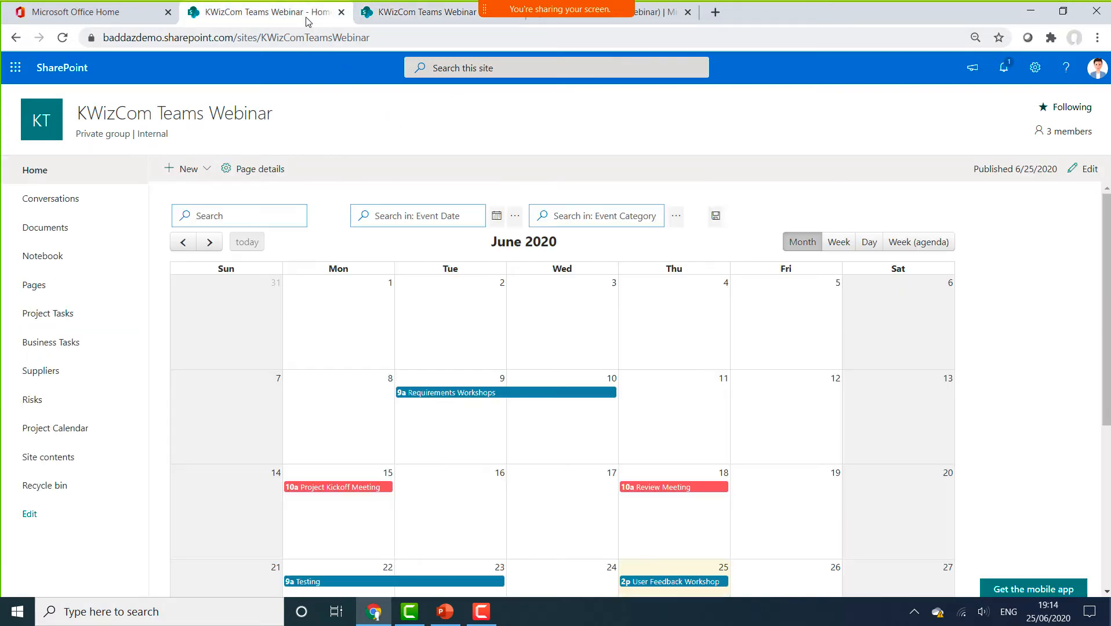
left_click(1091, 171)
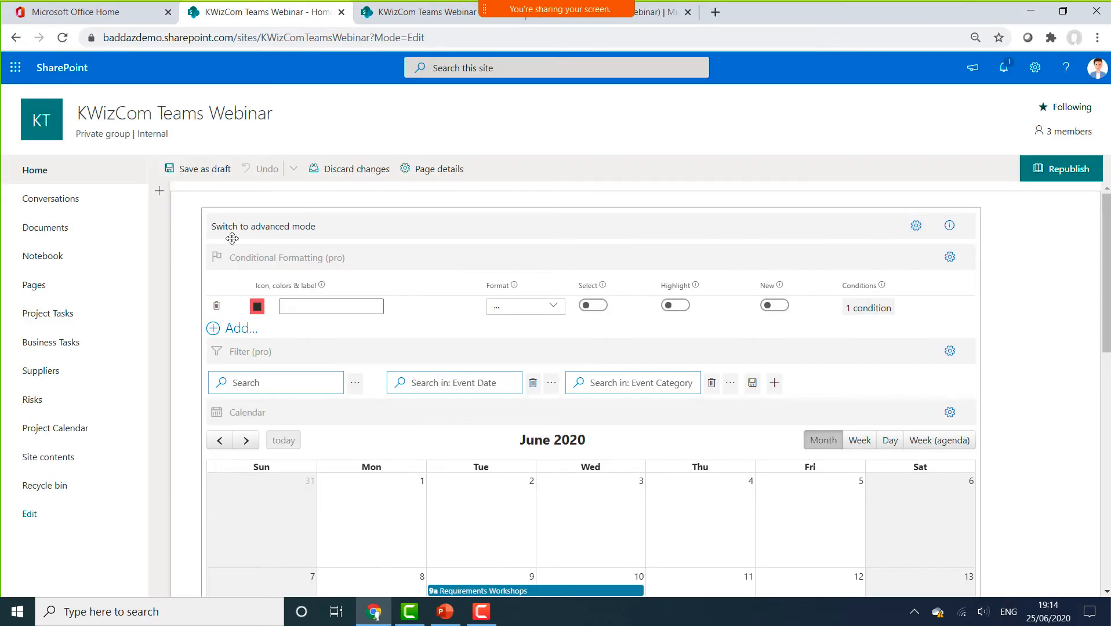
left_click(978, 226)
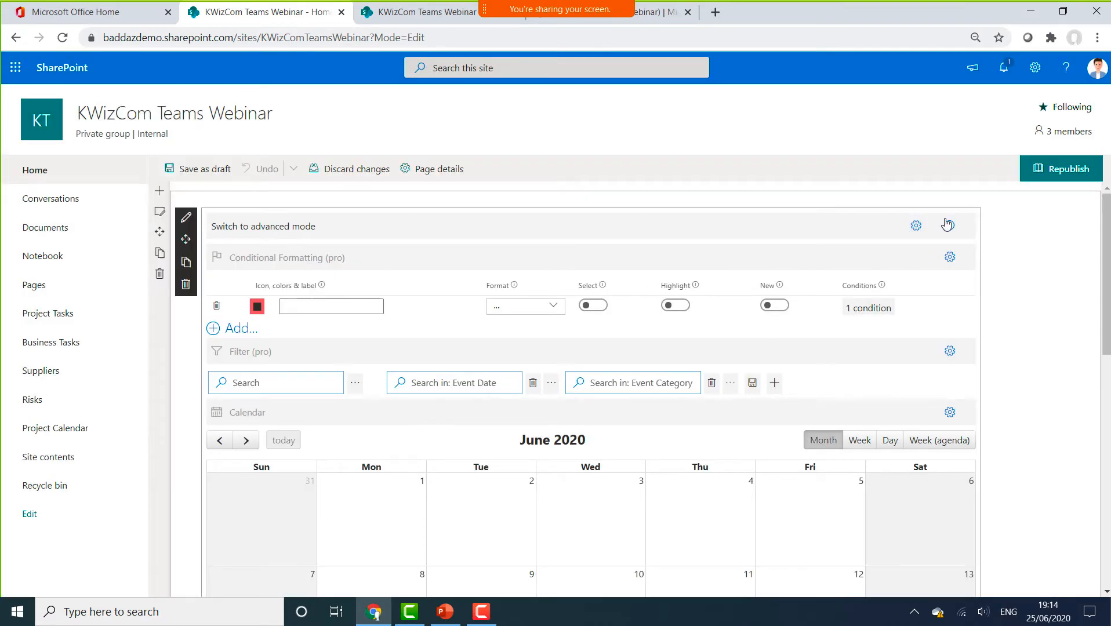
left_click(186, 284)
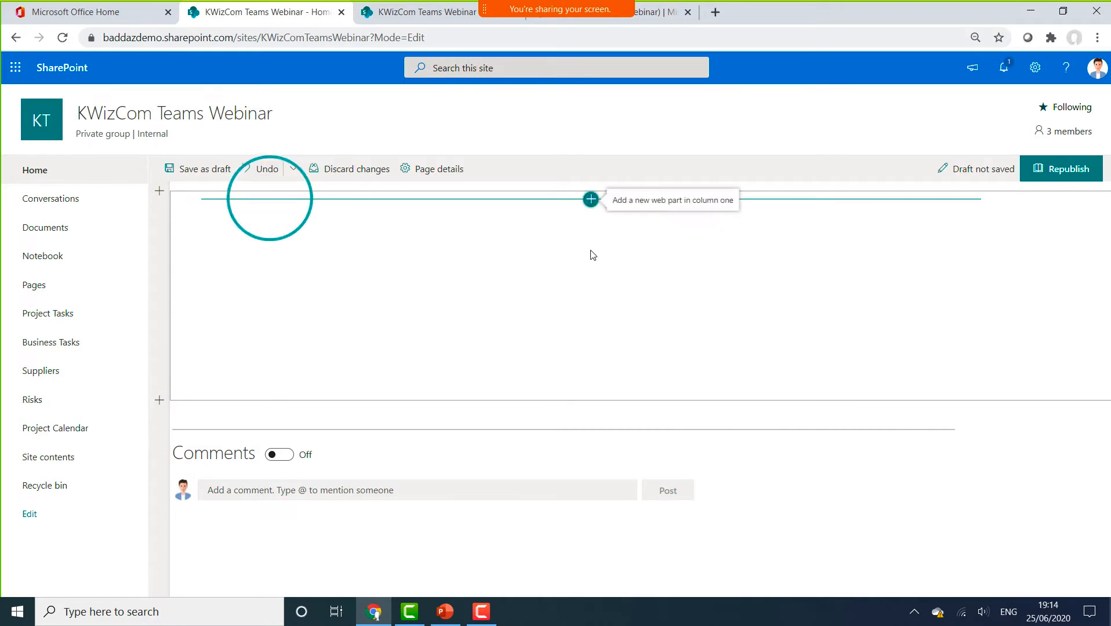
Step: Add a KWizCom web part to the empty page section and select Calendar Plus as the product to configure
left_click(590, 200)
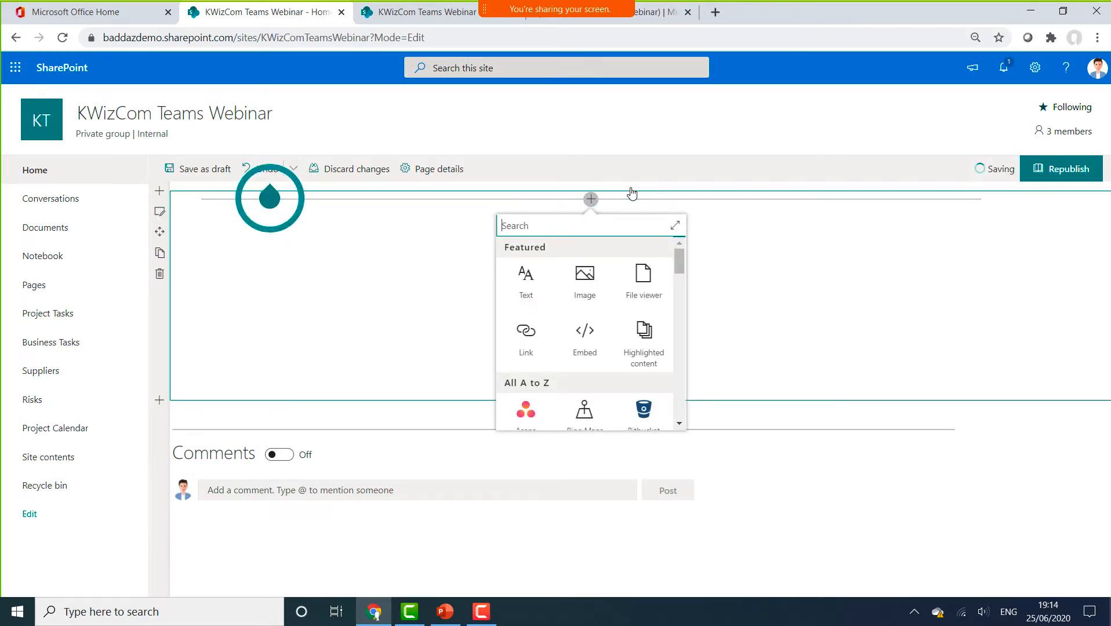
left_click_drag(683, 261, 665, 292)
left_click(661, 288)
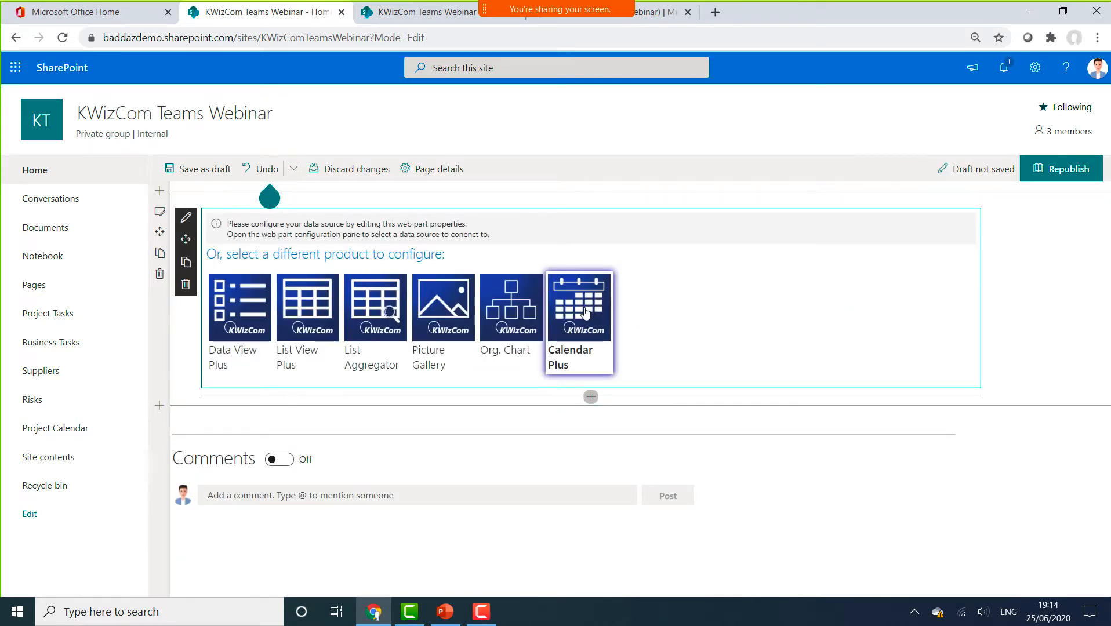
left_click(586, 313)
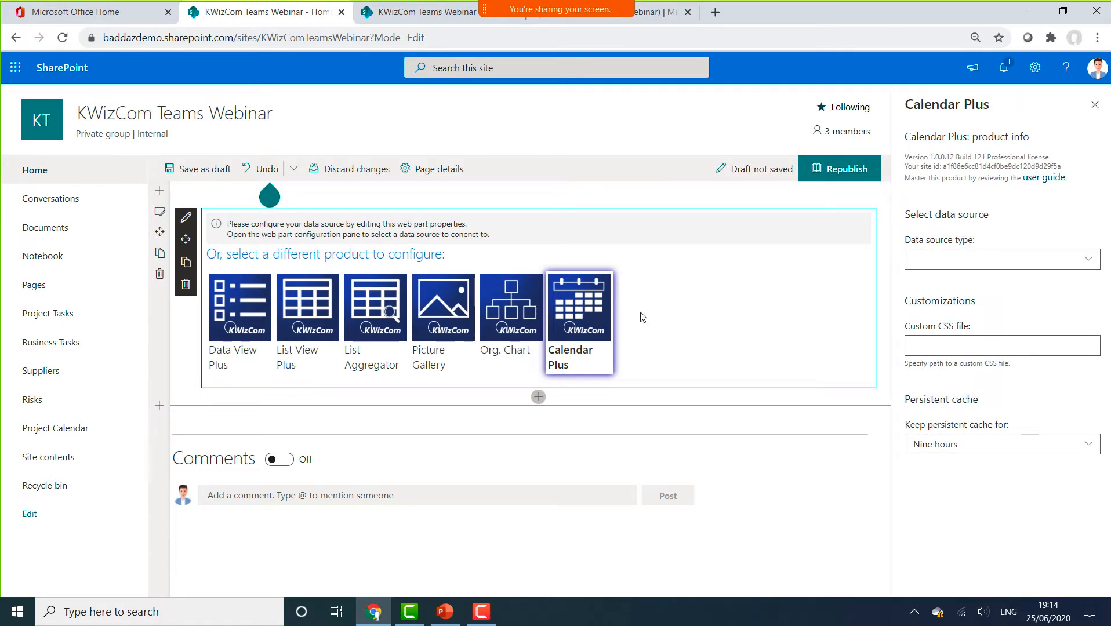
Step: Set the data source type to SharePoint List Aggregator, using the Business Tasks list and its Default view as the query definition
left_click(1062, 265)
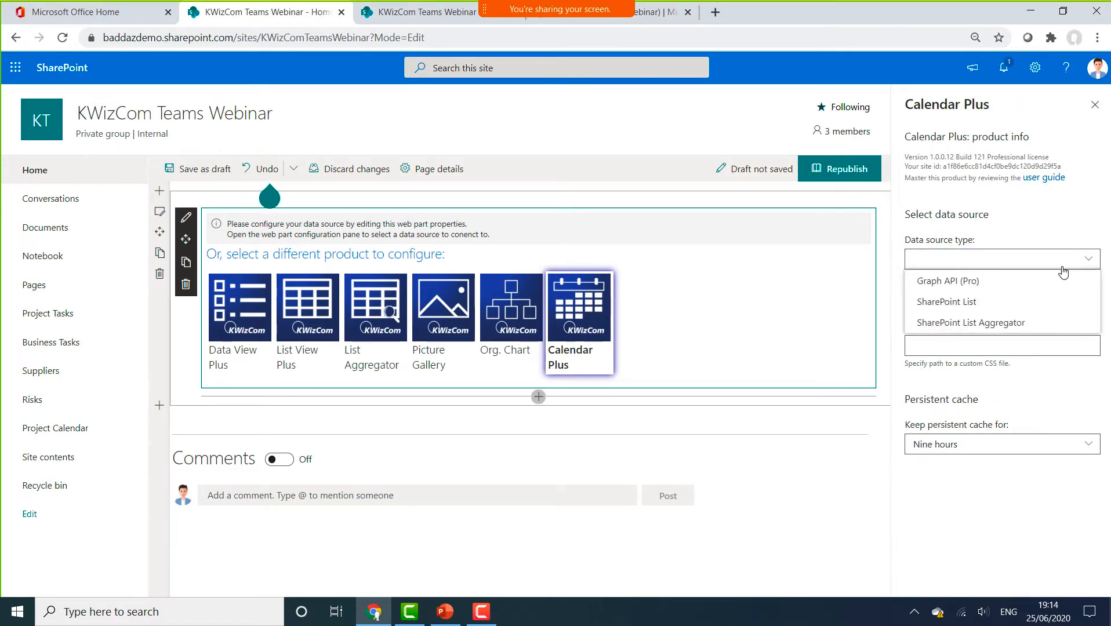
left_click(1003, 330)
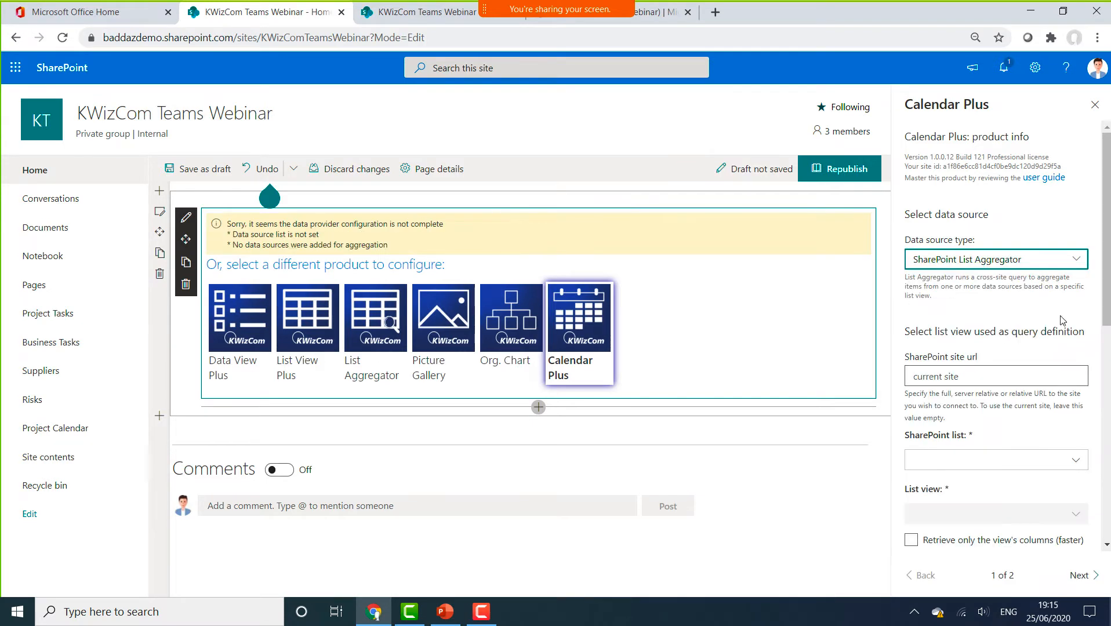
left_click_drag(1098, 264, 1103, 322)
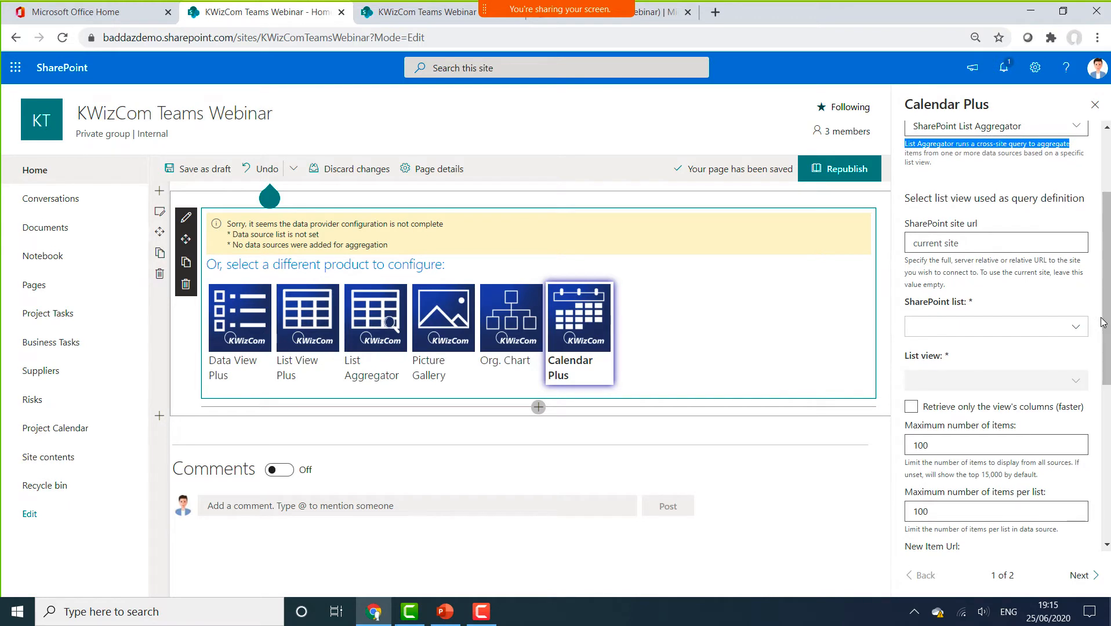
left_click(1050, 329)
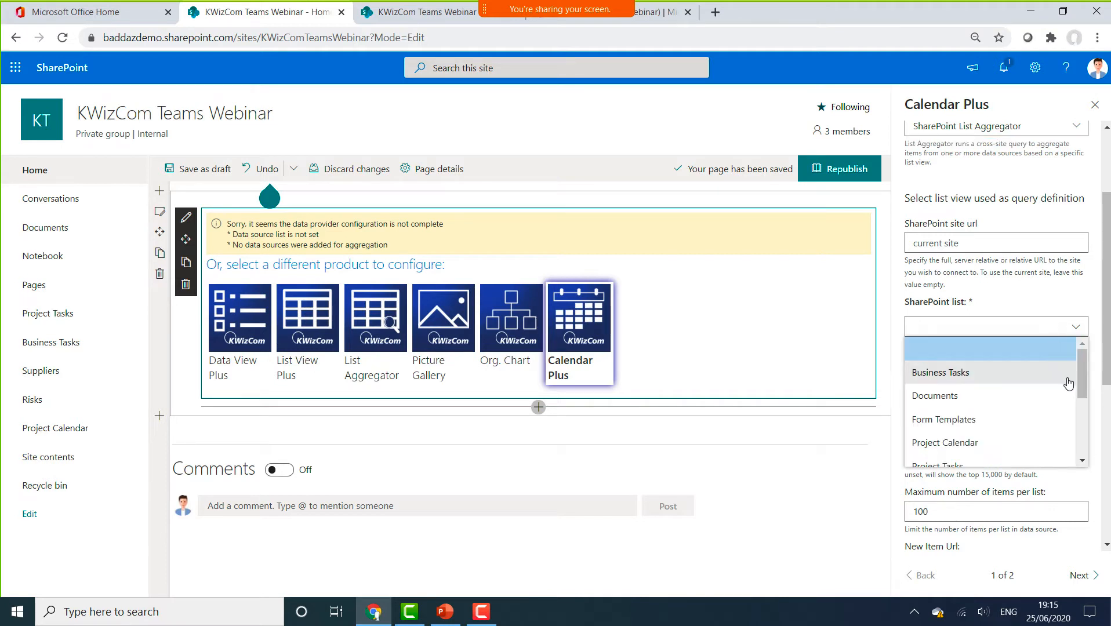
left_click(982, 373)
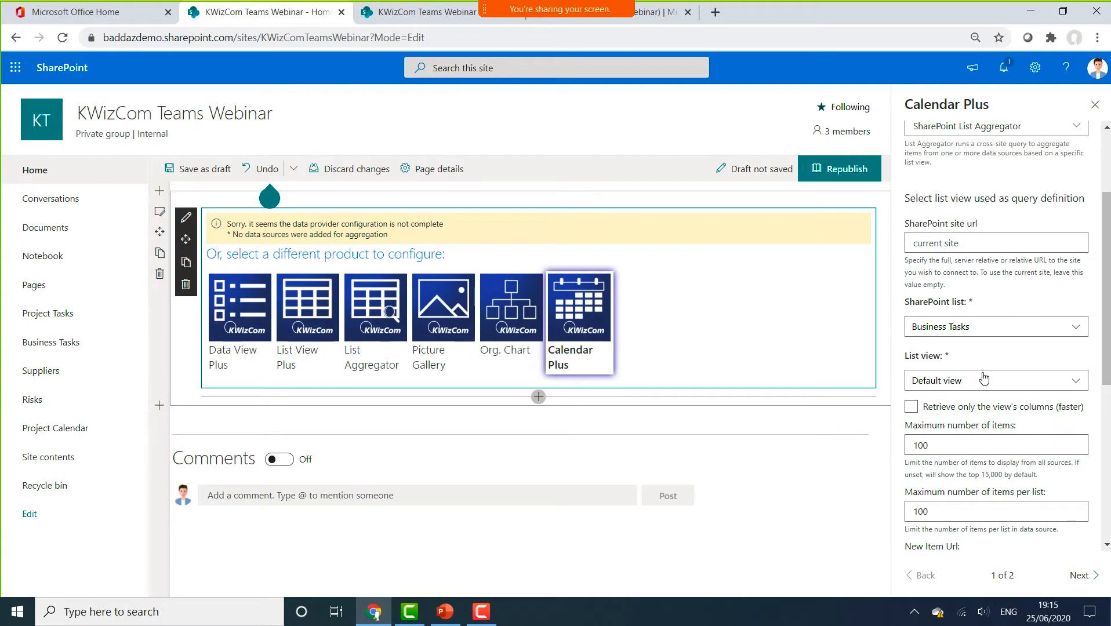
left_click(984, 378)
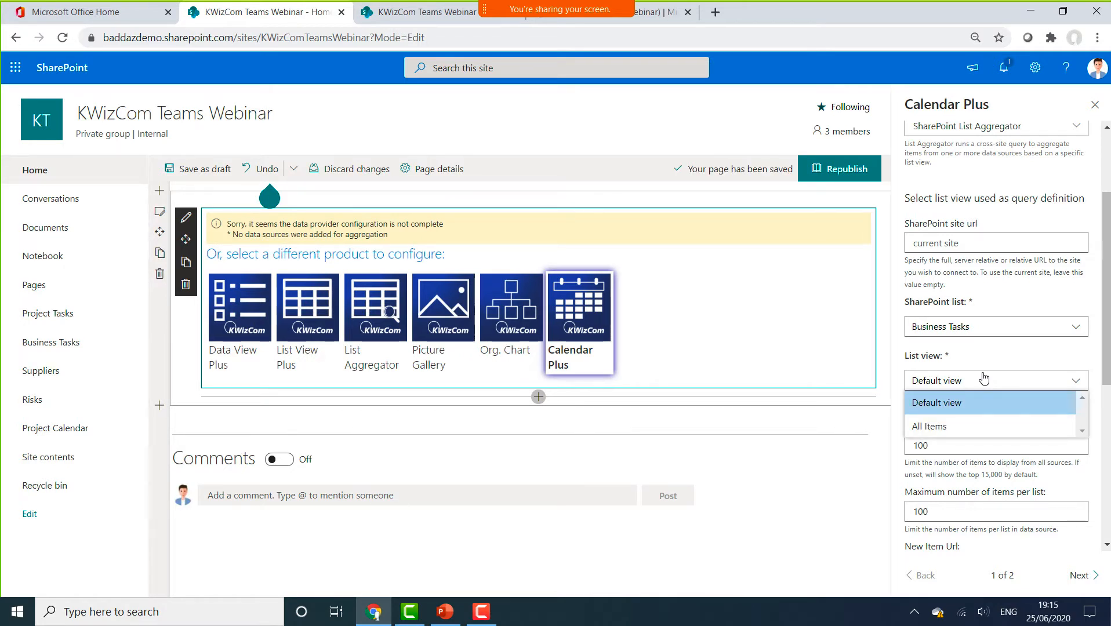
left_click(984, 402)
Step: Add an aggregation scope to the calendar's data source with the friendly name Tasks
left_click_drag(1108, 366, 1108, 509)
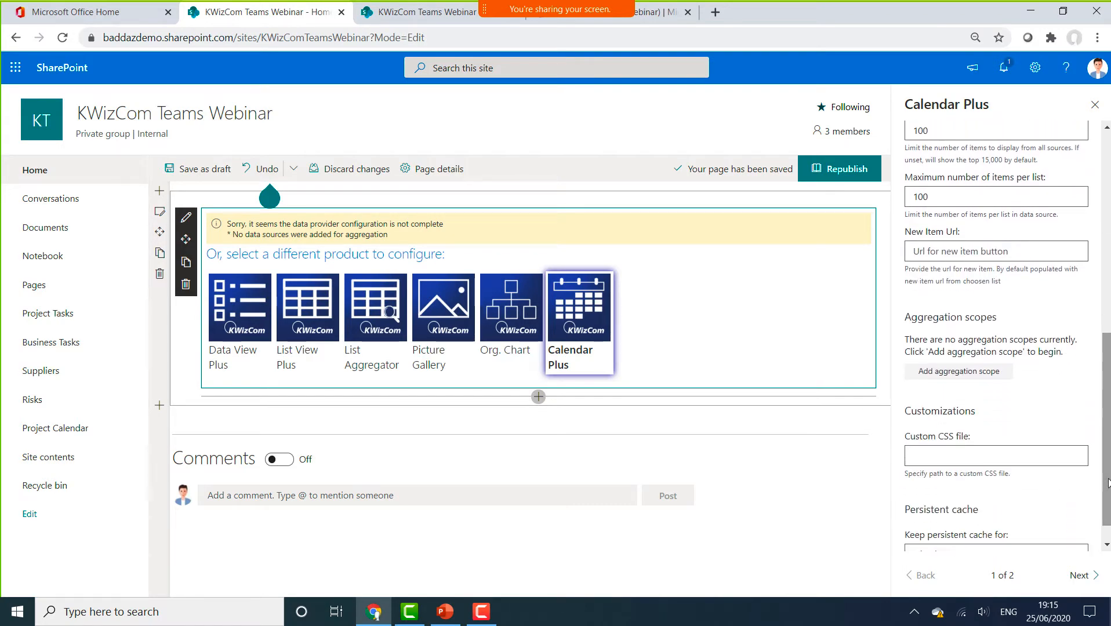
left_click(972, 380)
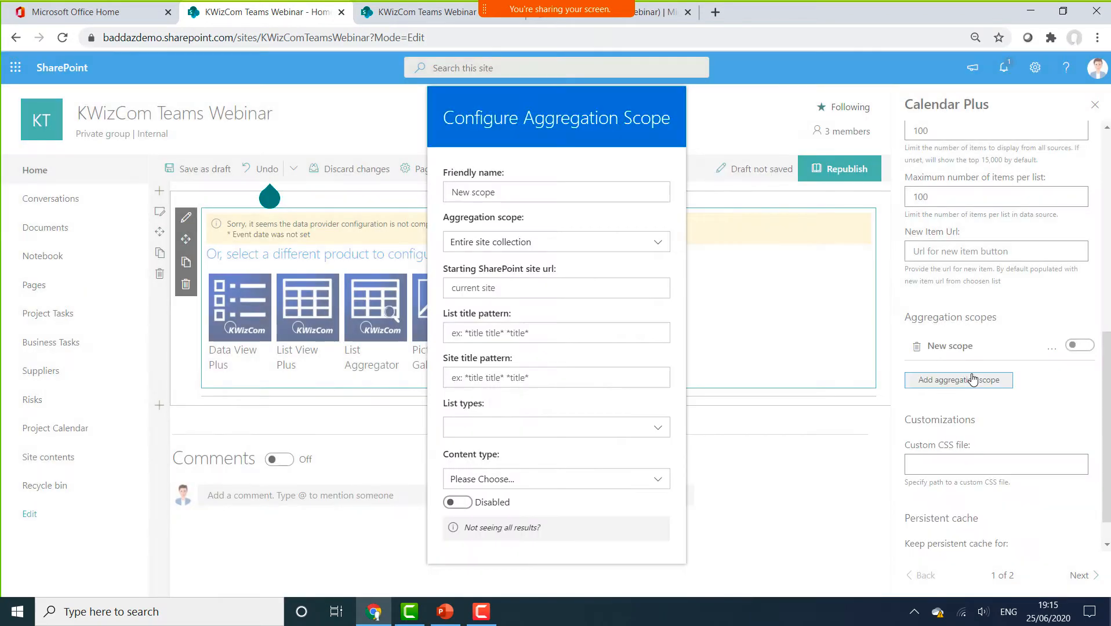
left_click(529, 198)
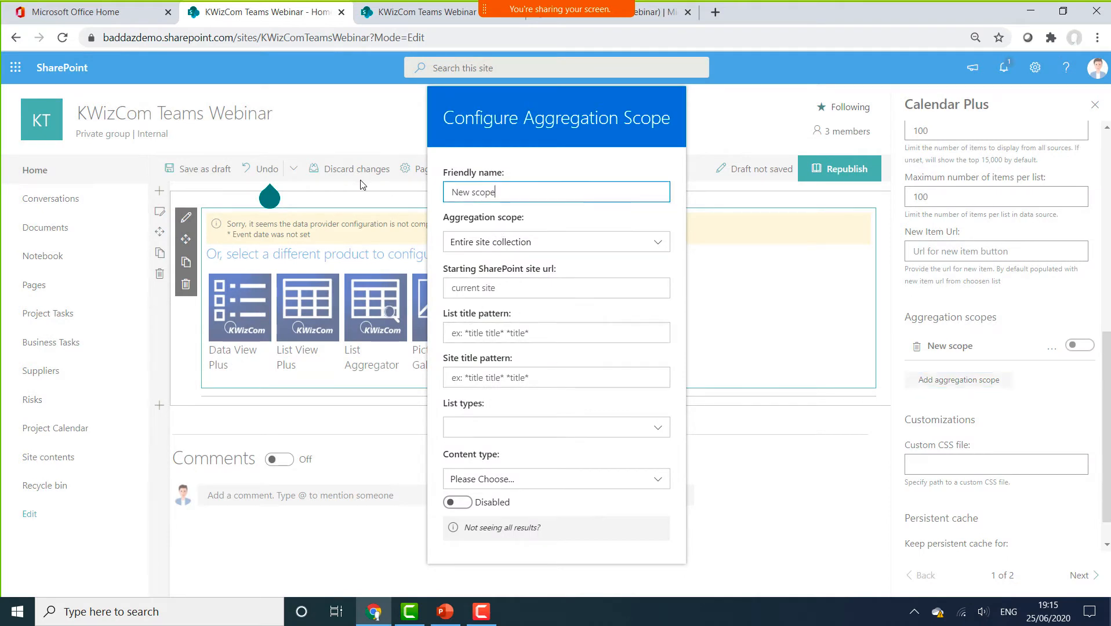
key("ctrl+a")
type("Tas")
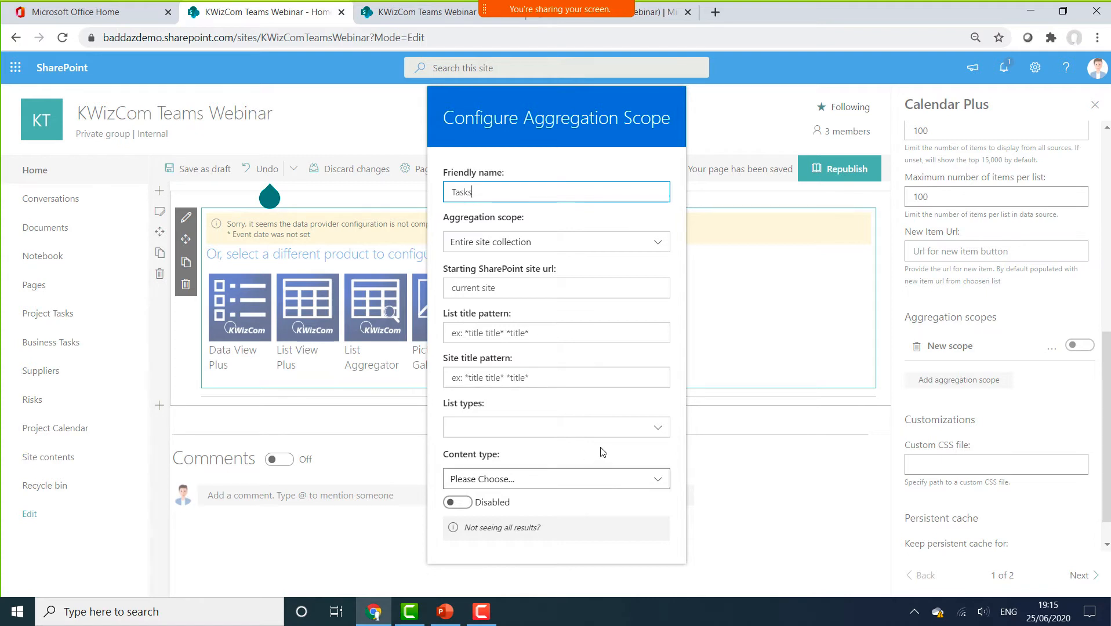
left_click(603, 428)
scroll(612, 477, "down", 4)
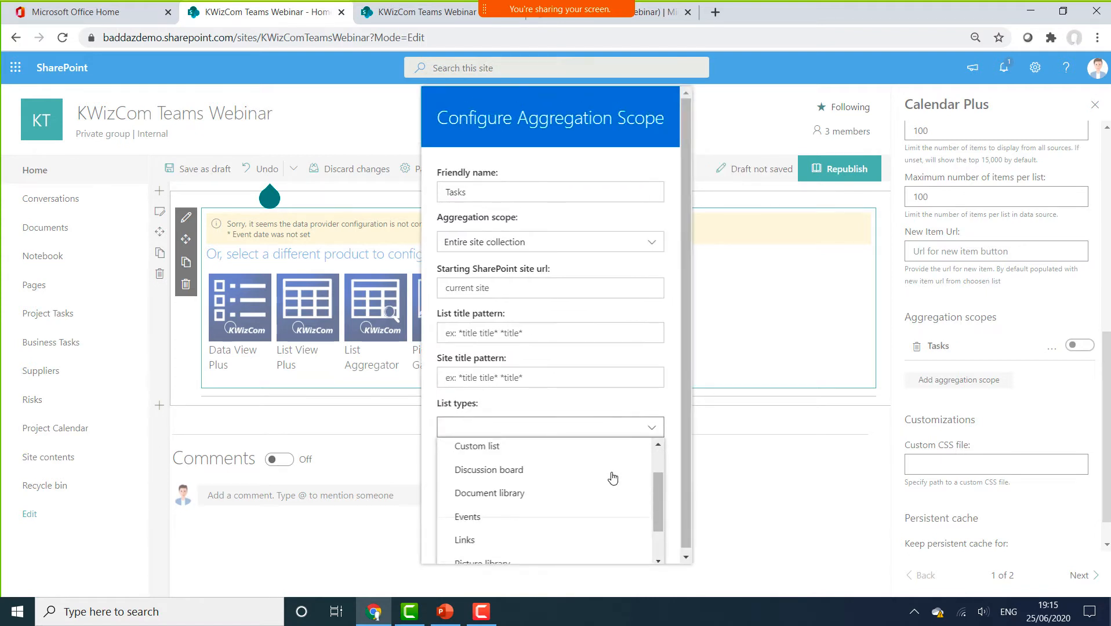
scroll(612, 477, "up", 4)
left_click(653, 427)
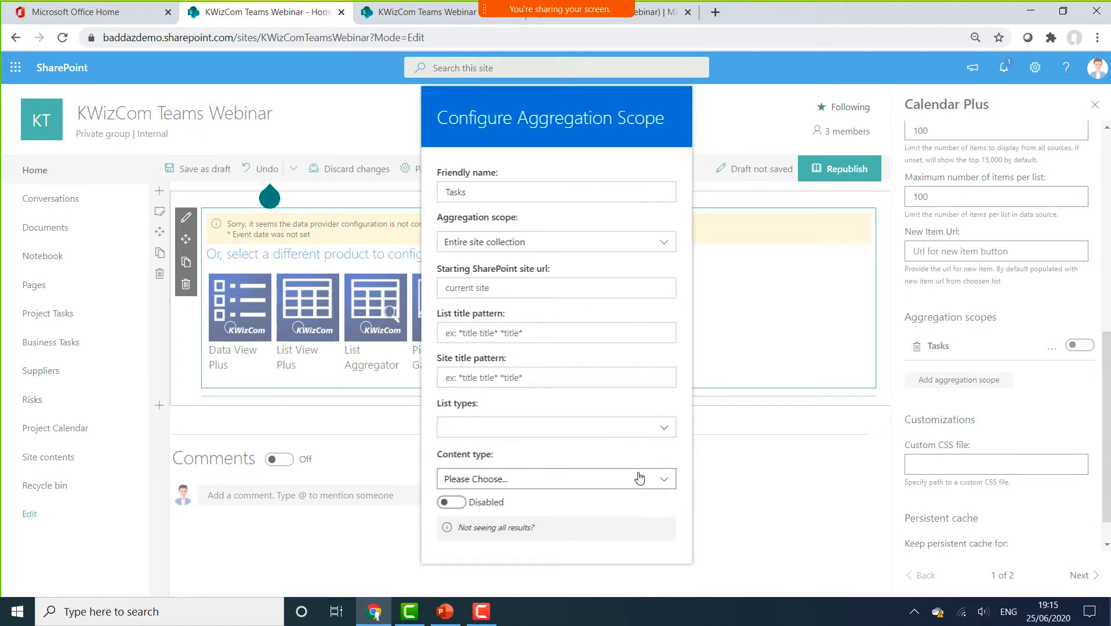
Step: Set the Tasks scope's list title pattern to *Tasks*, enable the scope and close its configuration
left_click(519, 335)
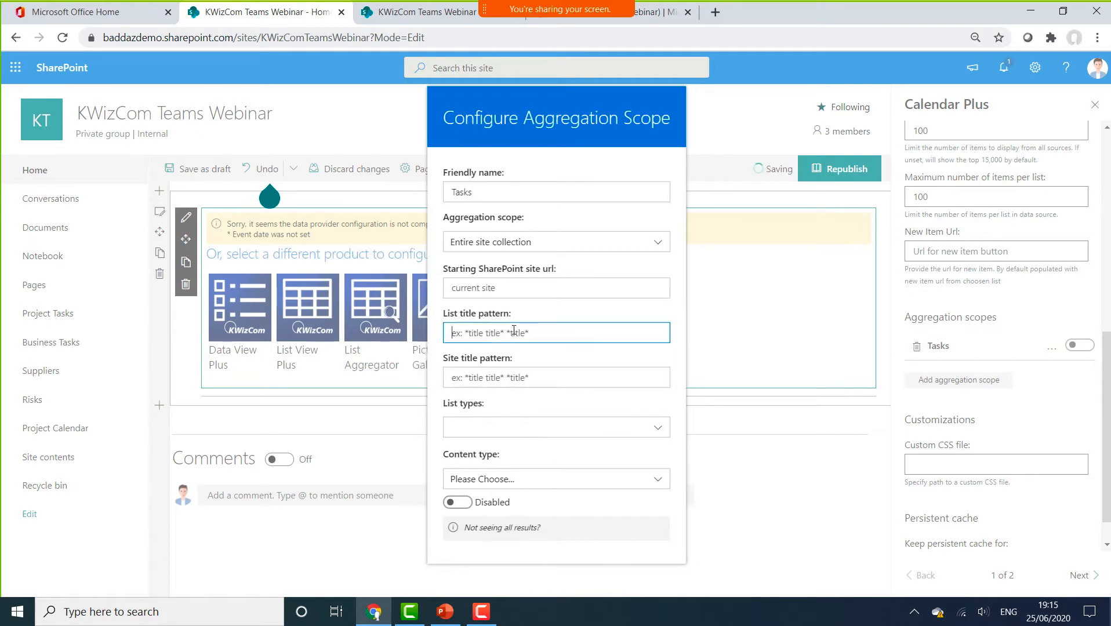
type("*")
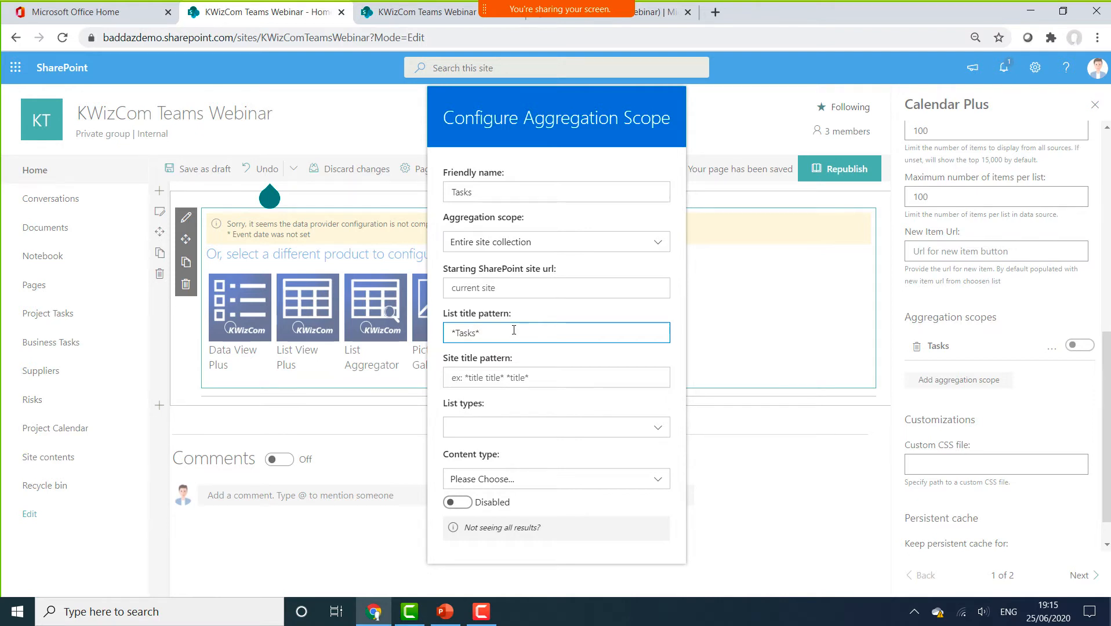
left_click(468, 504)
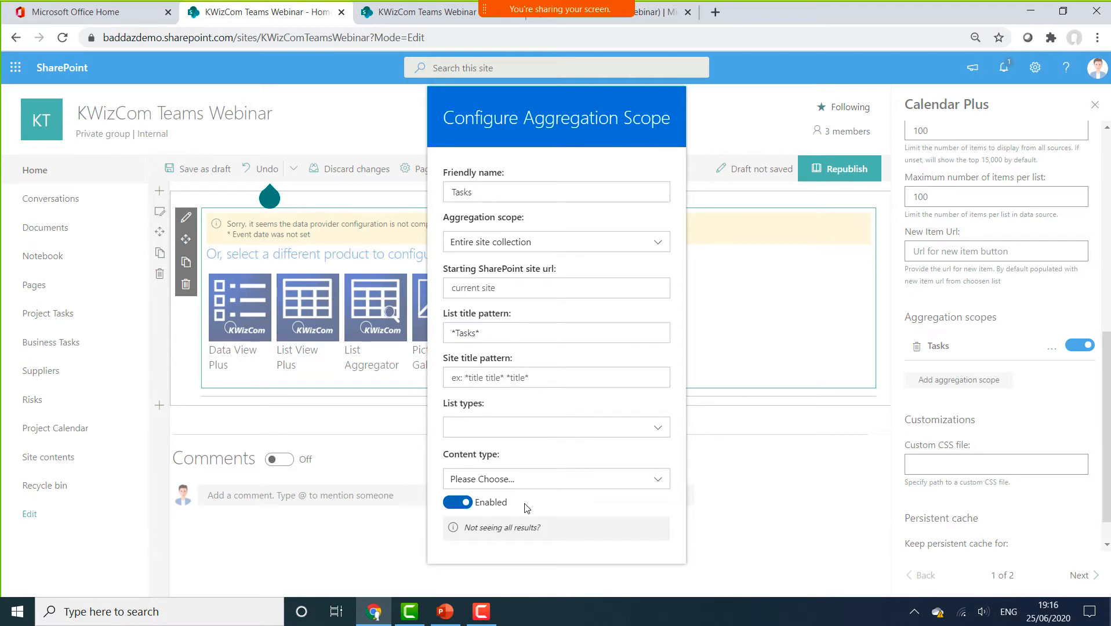
left_click(1005, 404)
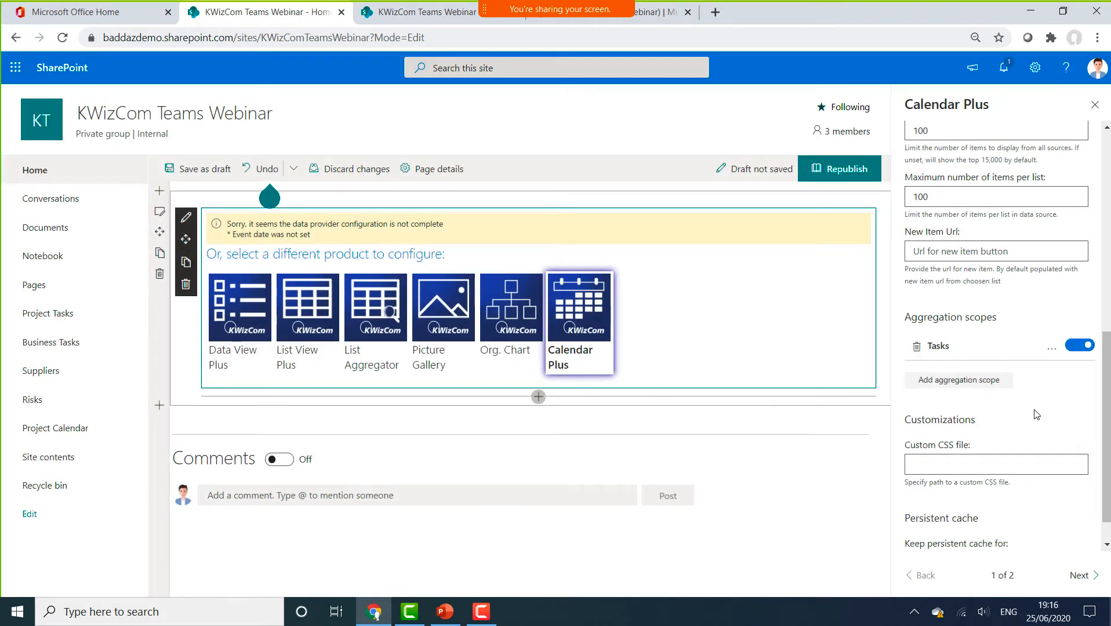
Step: Go to the calendar column mapping and map the Start field to Due Date
scroll(1041, 438, "down", 1)
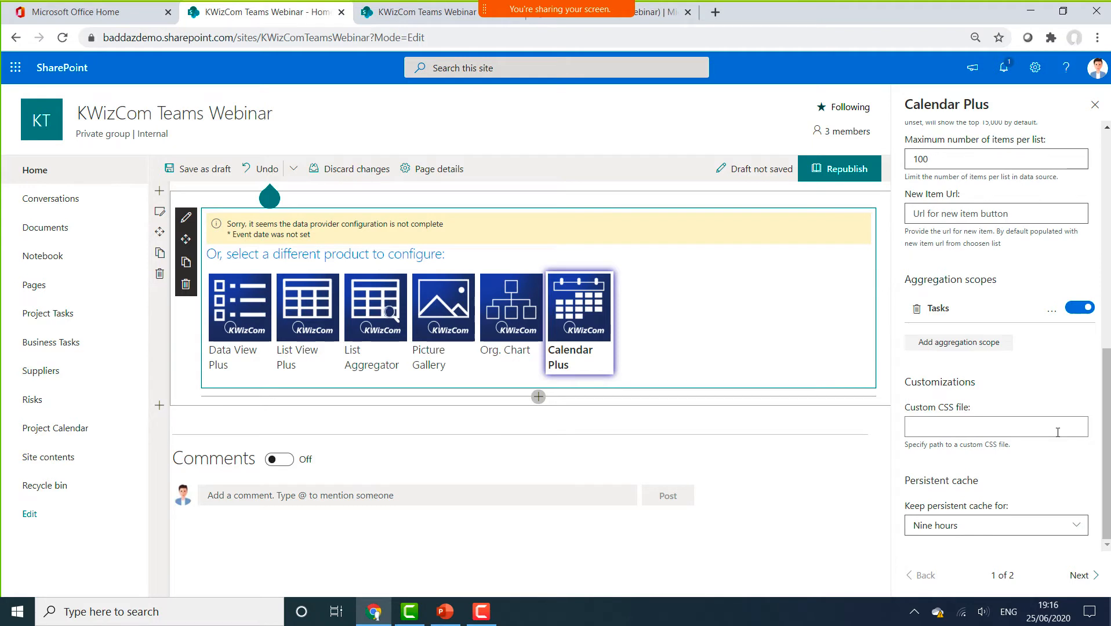
left_click(1086, 576)
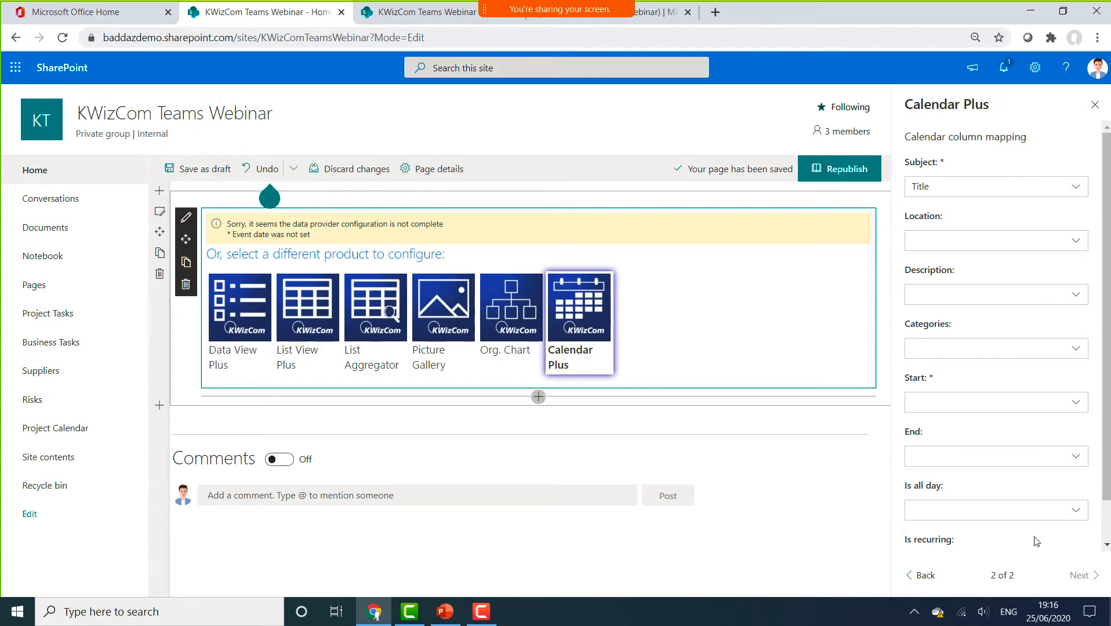
left_click(1014, 408)
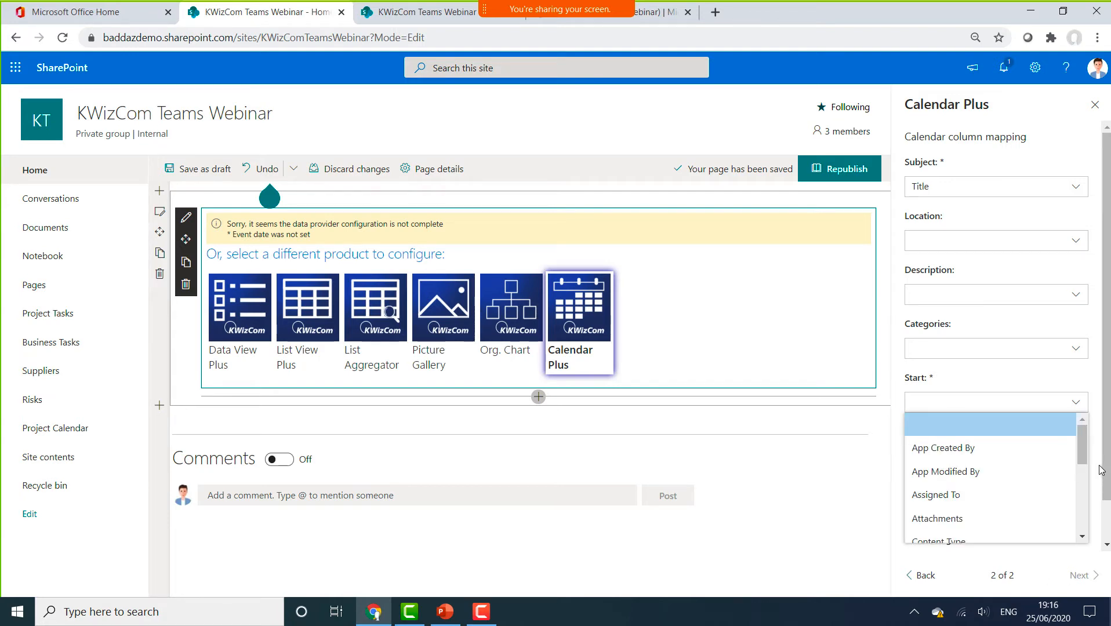
left_click_drag(1082, 457, 1085, 505)
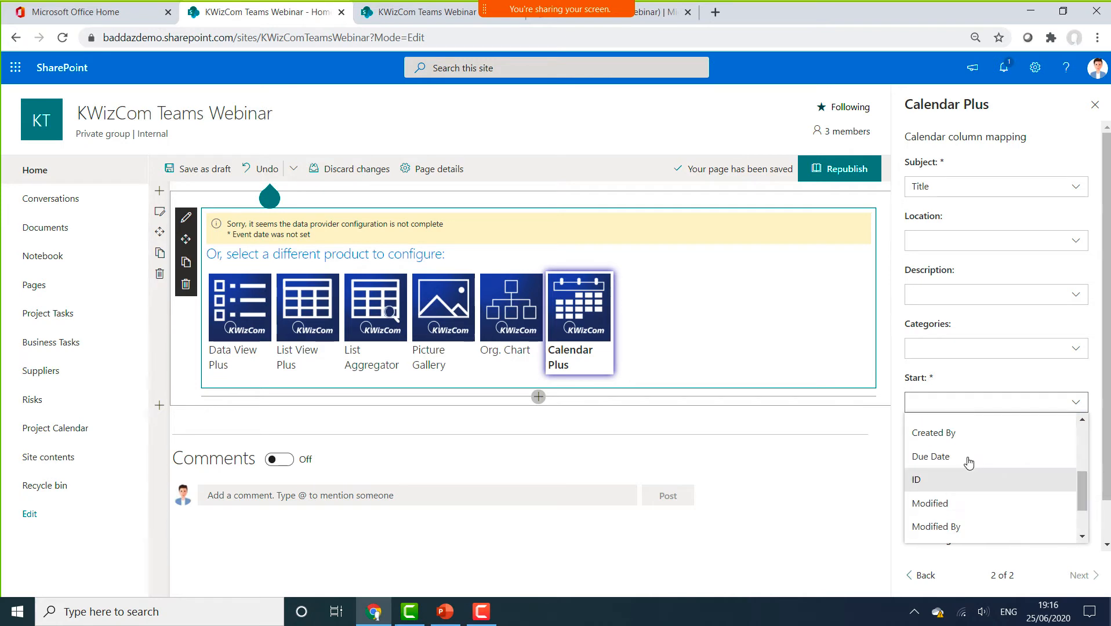
left_click(968, 459)
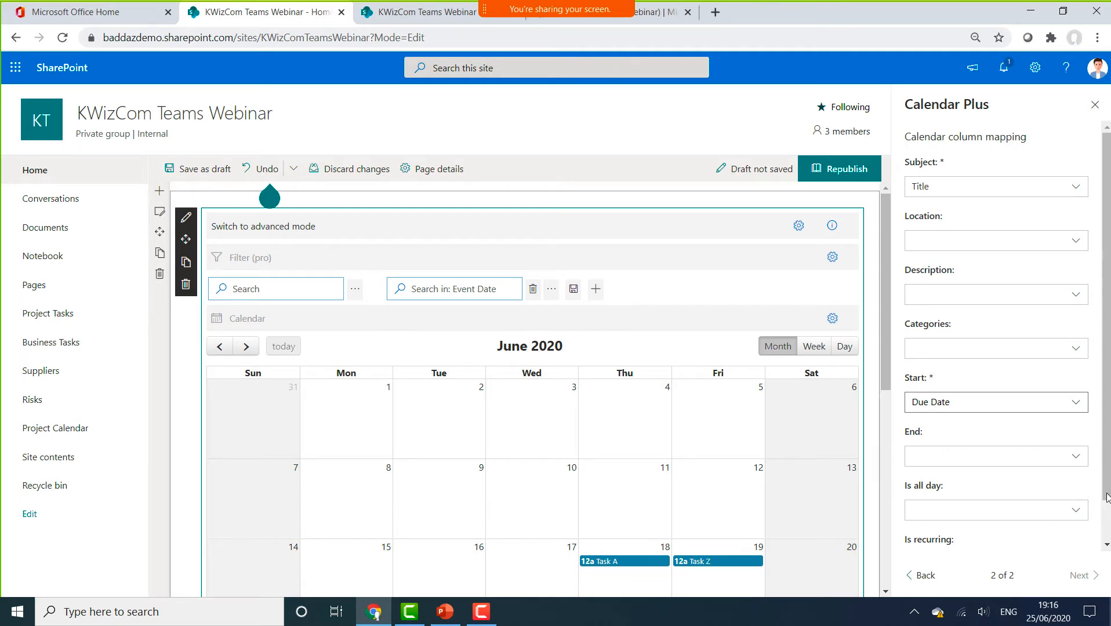
left_click(1074, 350)
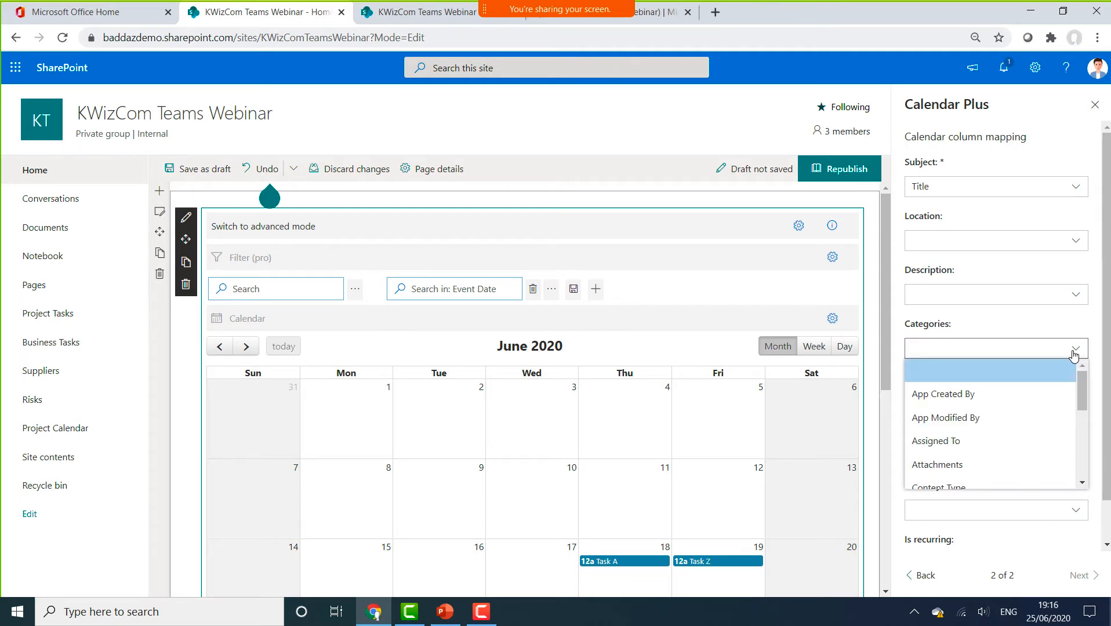
left_click_drag(1082, 387, 1081, 464)
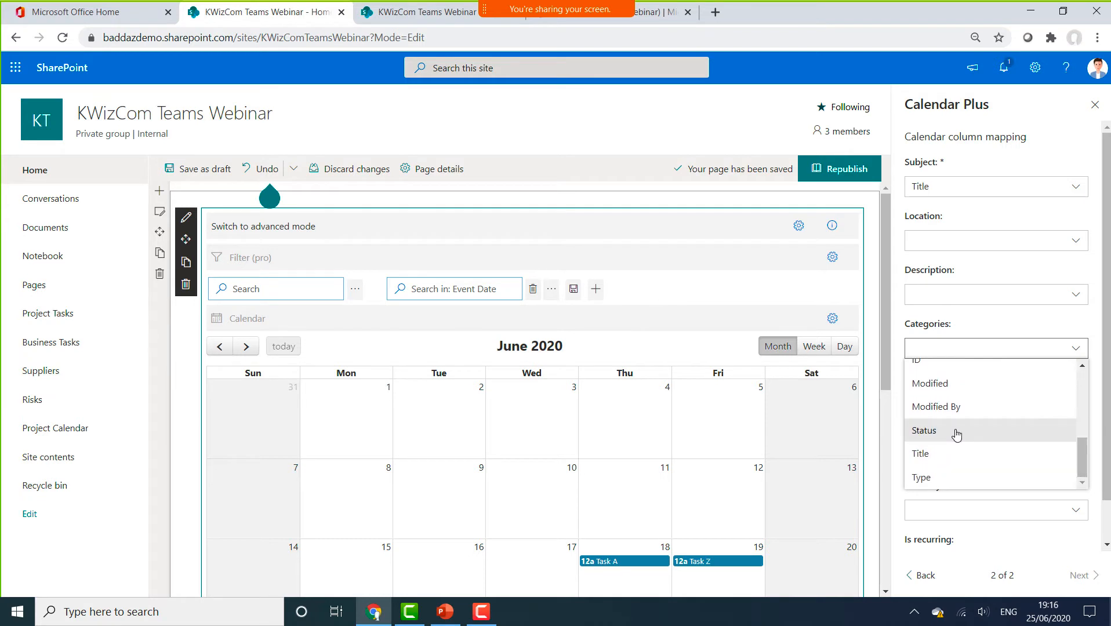
left_click(1097, 393)
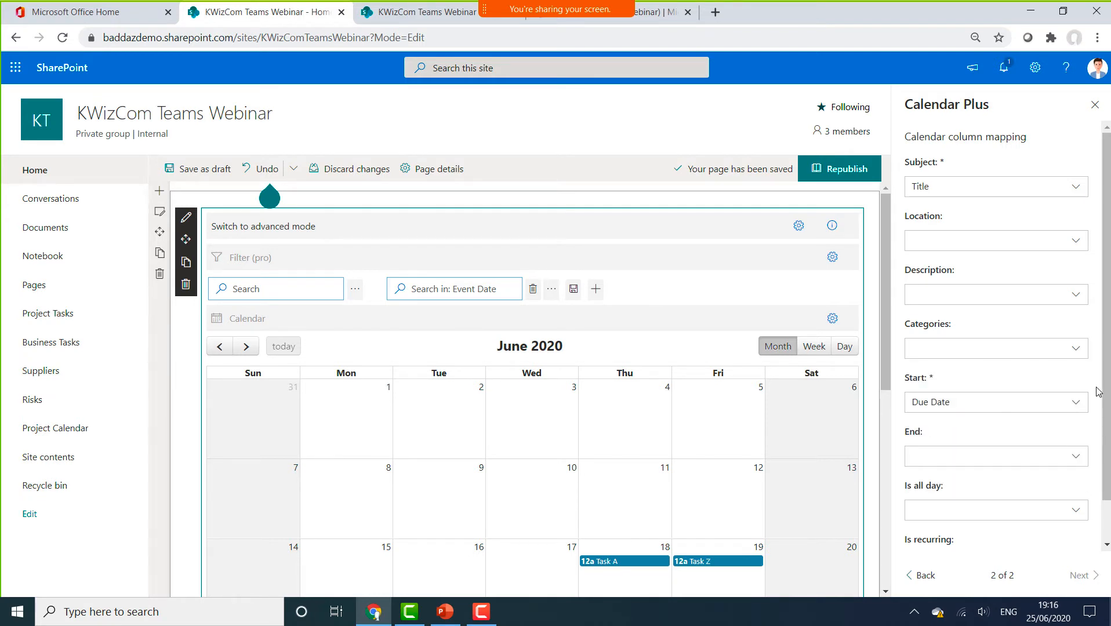
Step: Leave the web part properties and set the calendar's start view to Week (list) in its designer settings
left_click(1095, 104)
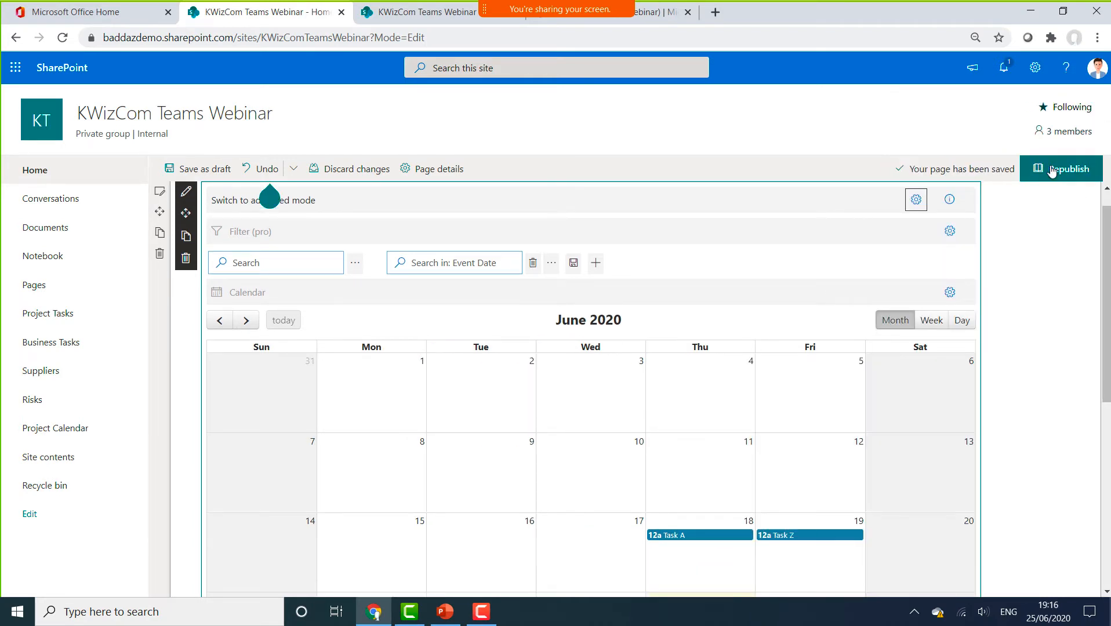
left_click(945, 293)
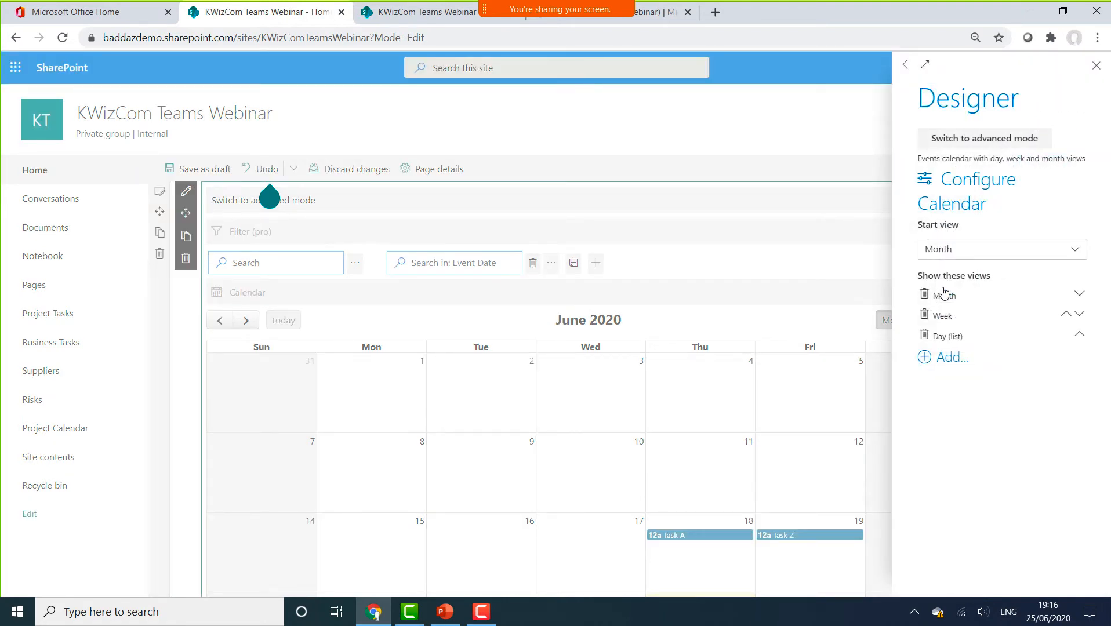
left_click(1006, 254)
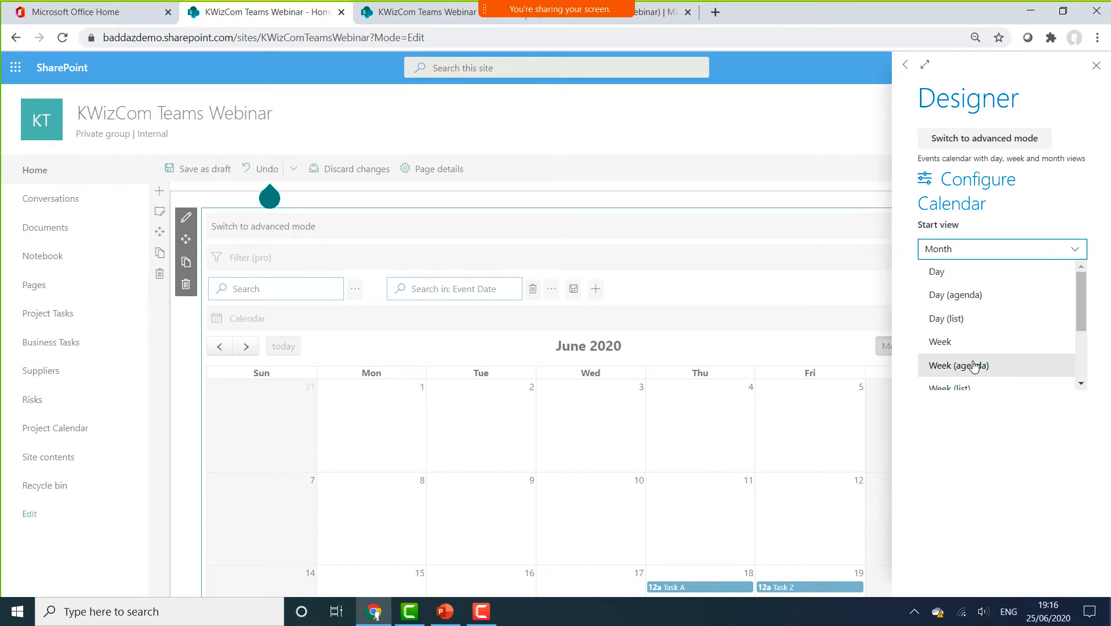
left_click(970, 348)
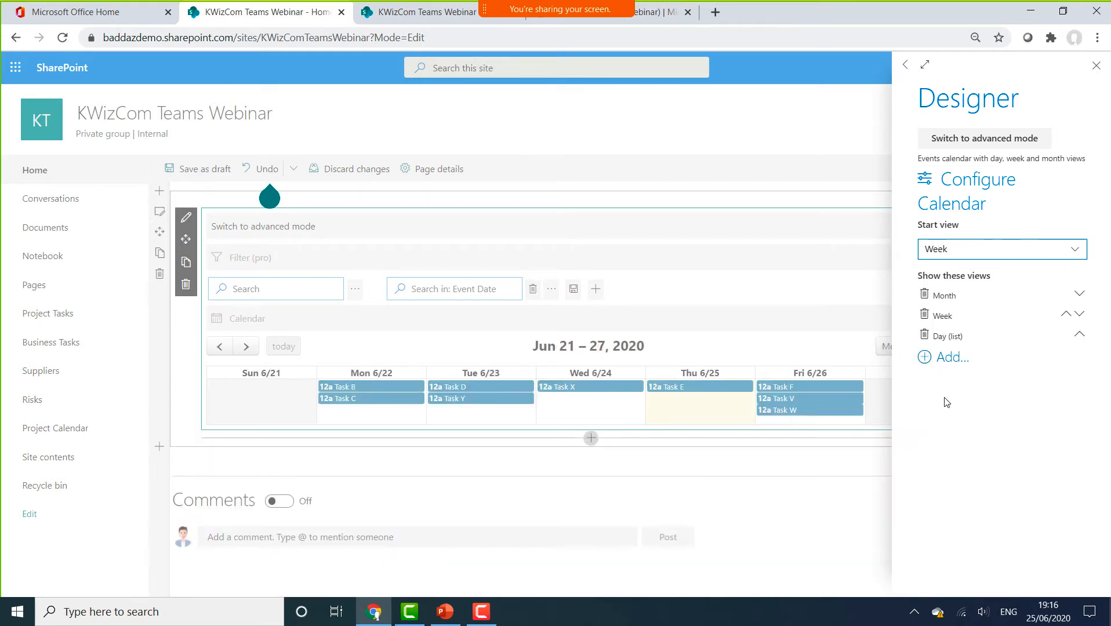
left_click(1048, 254)
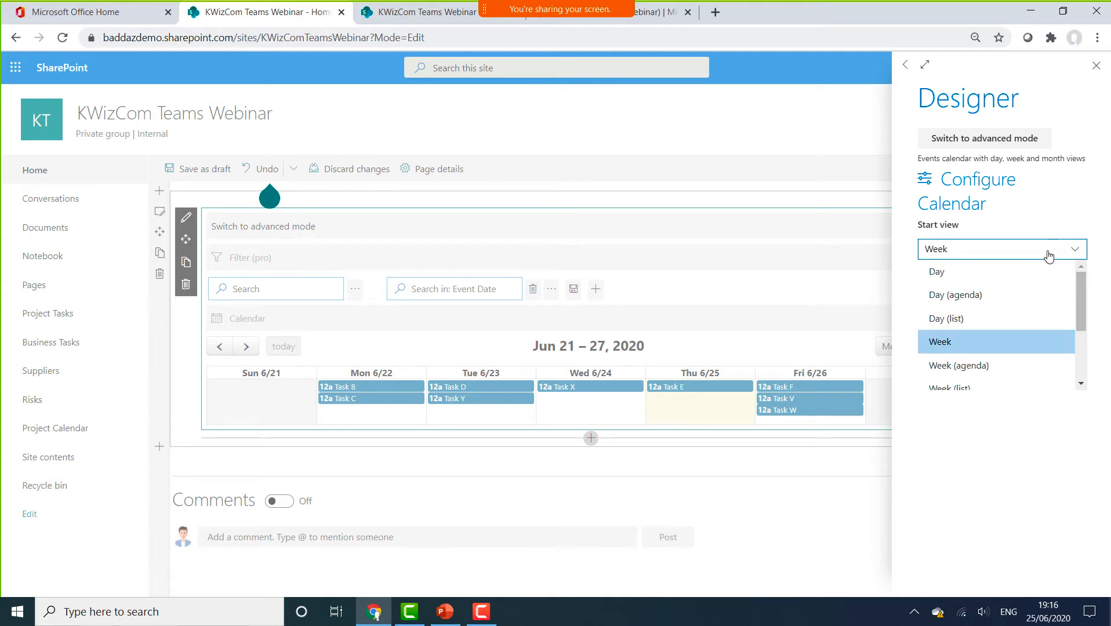
left_click(953, 388)
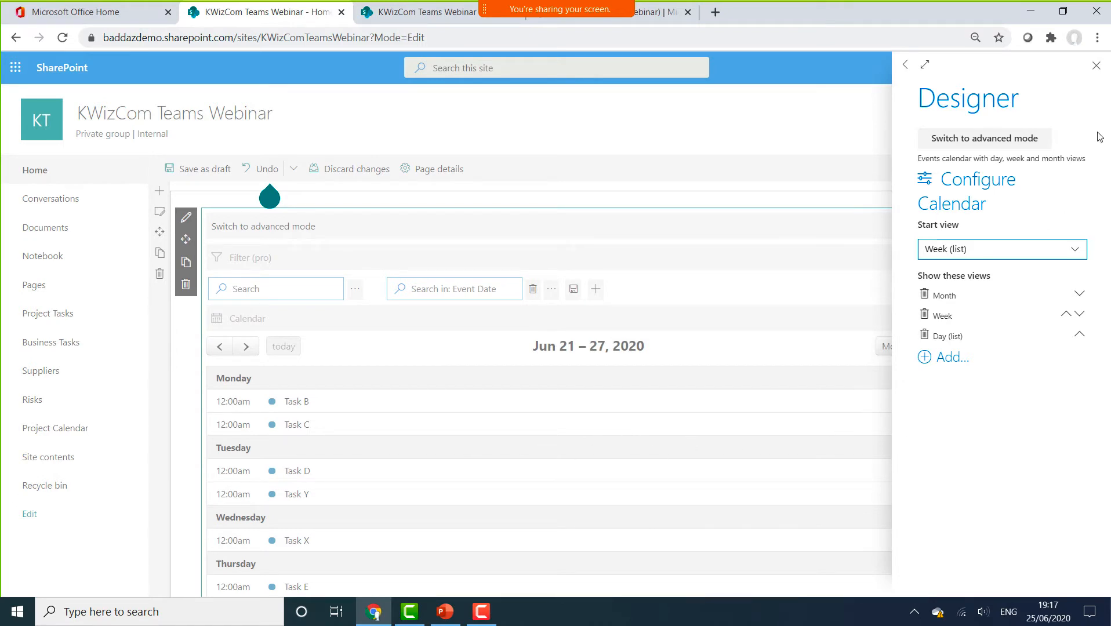
left_click(1095, 66)
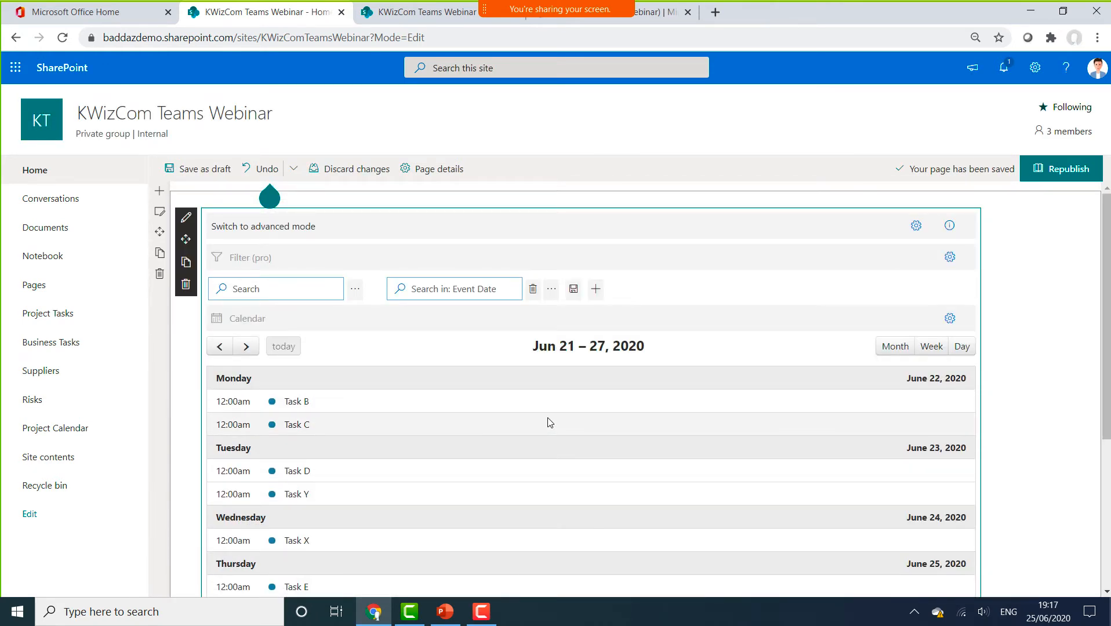
Step: Replace the calendar's Day (list) view with Week (agenda) in the designer settings and republish the page
left_click(951, 324)
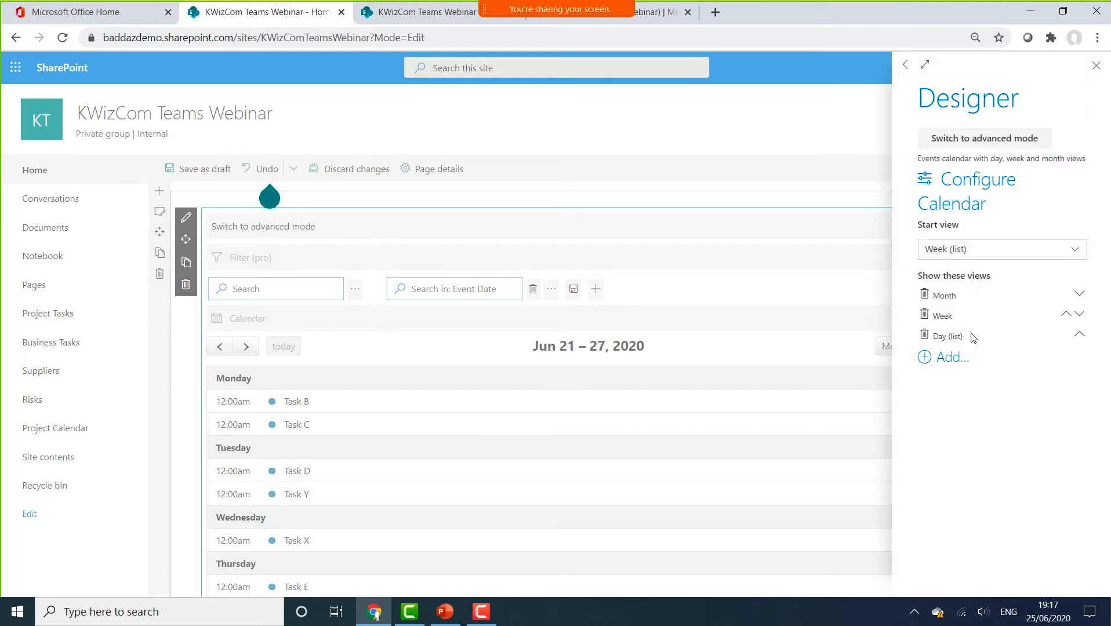
left_click(925, 335)
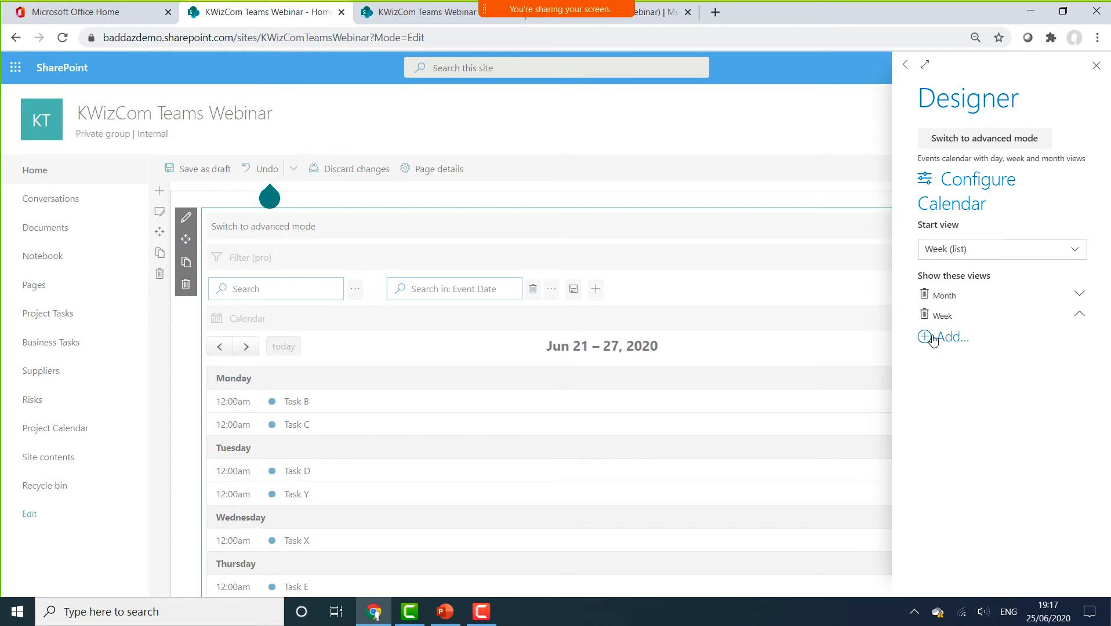
left_click(932, 340)
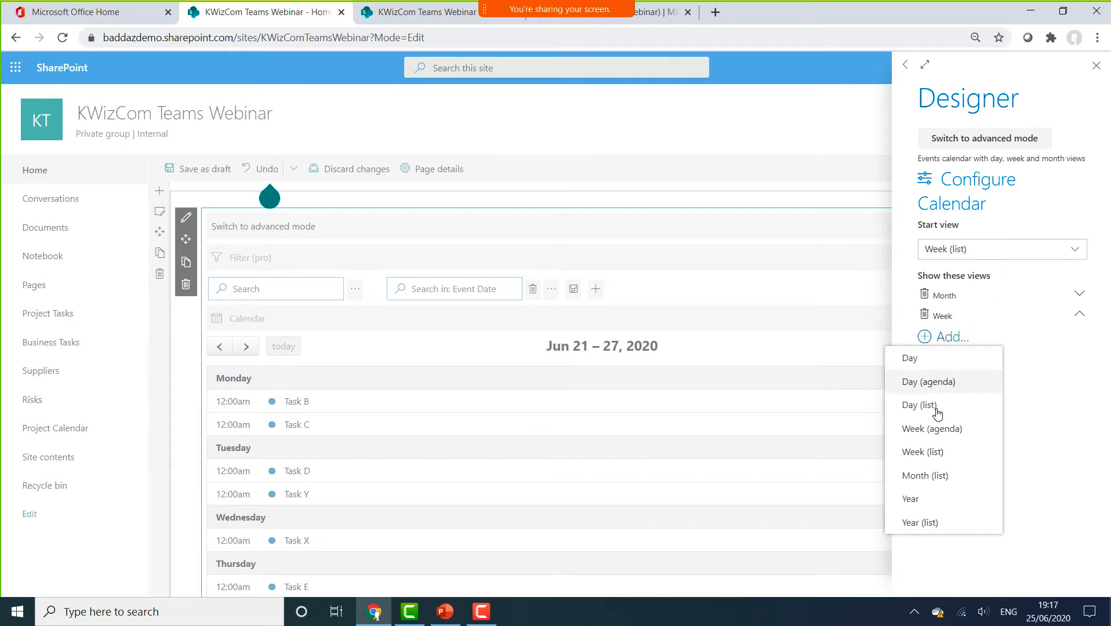
left_click(939, 430)
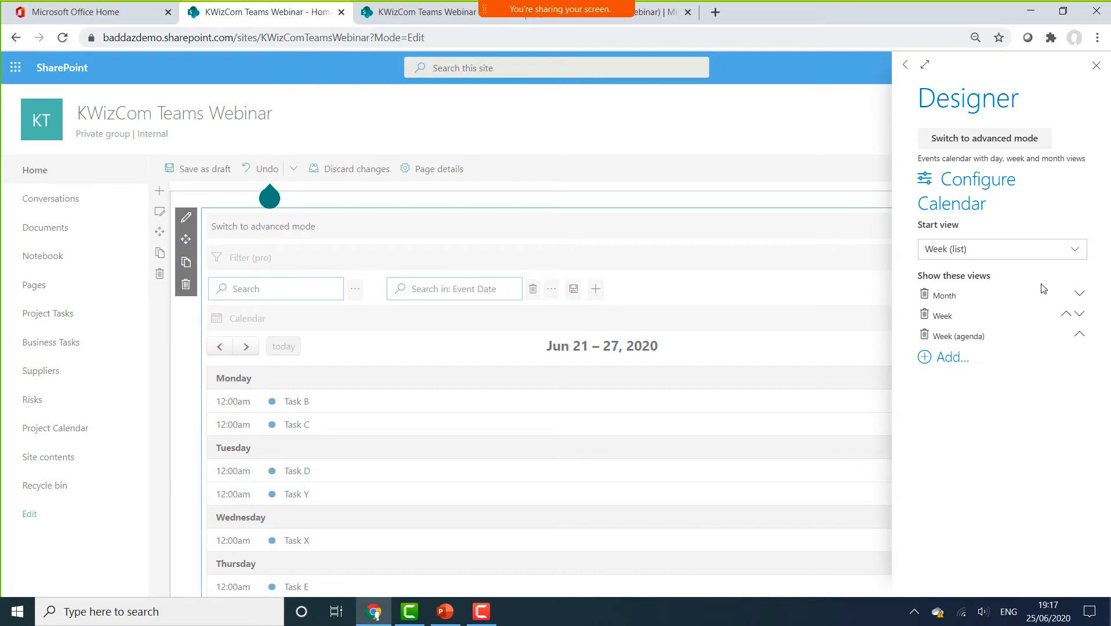
left_click(1093, 69)
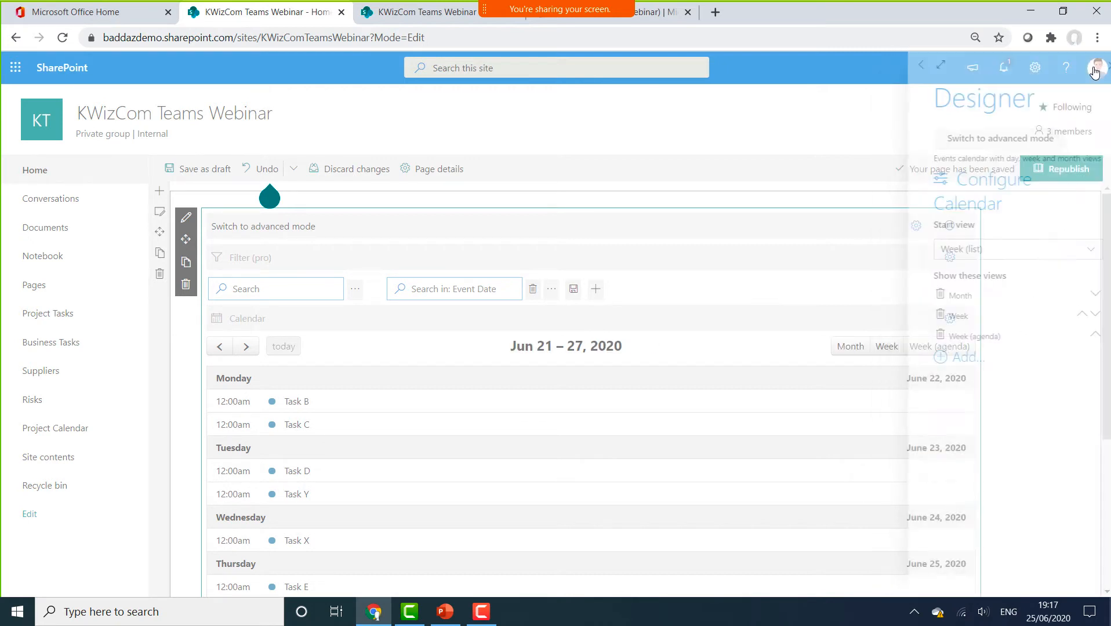
left_click(1042, 180)
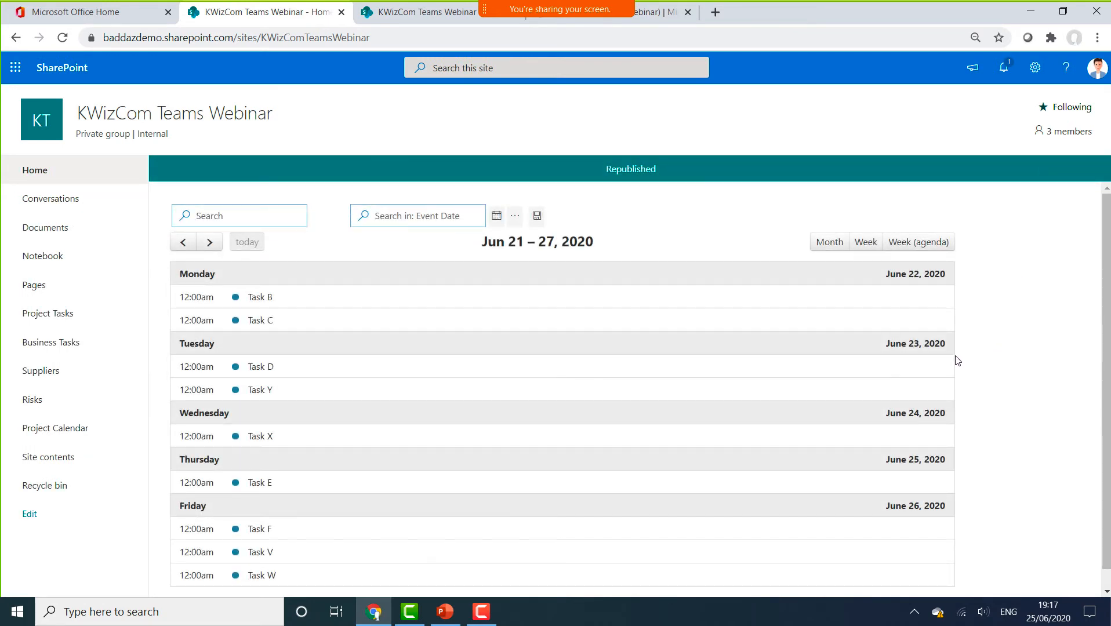
Step: Look through the published calendar's Month, Week (agenda) and Week views
left_click(856, 244)
left_click(813, 243)
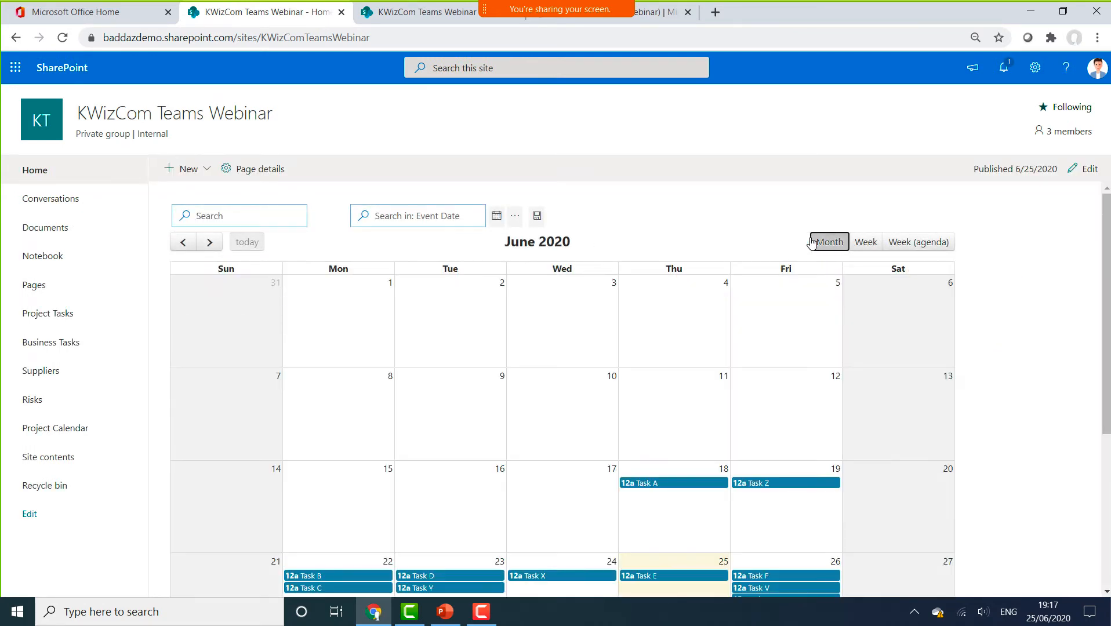
left_click(925, 247)
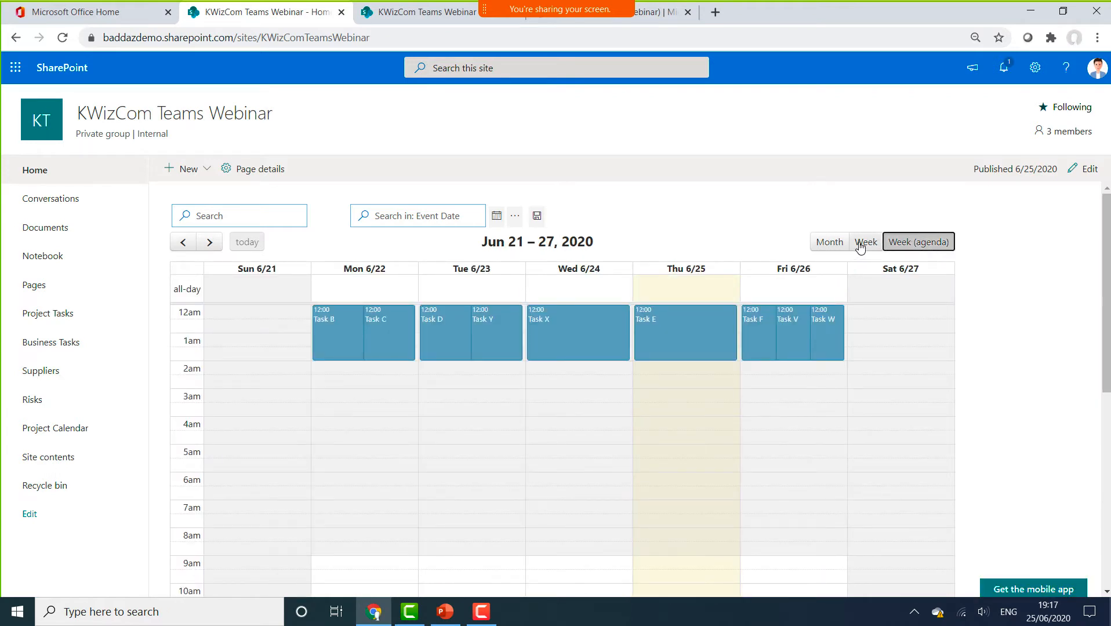
left_click(860, 247)
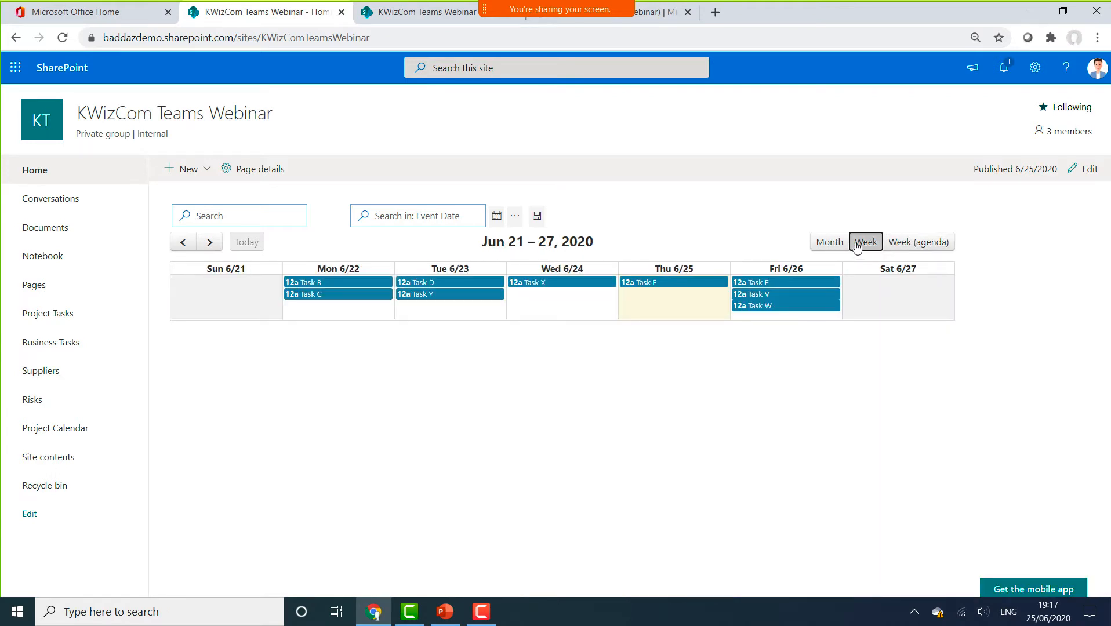
left_click(830, 243)
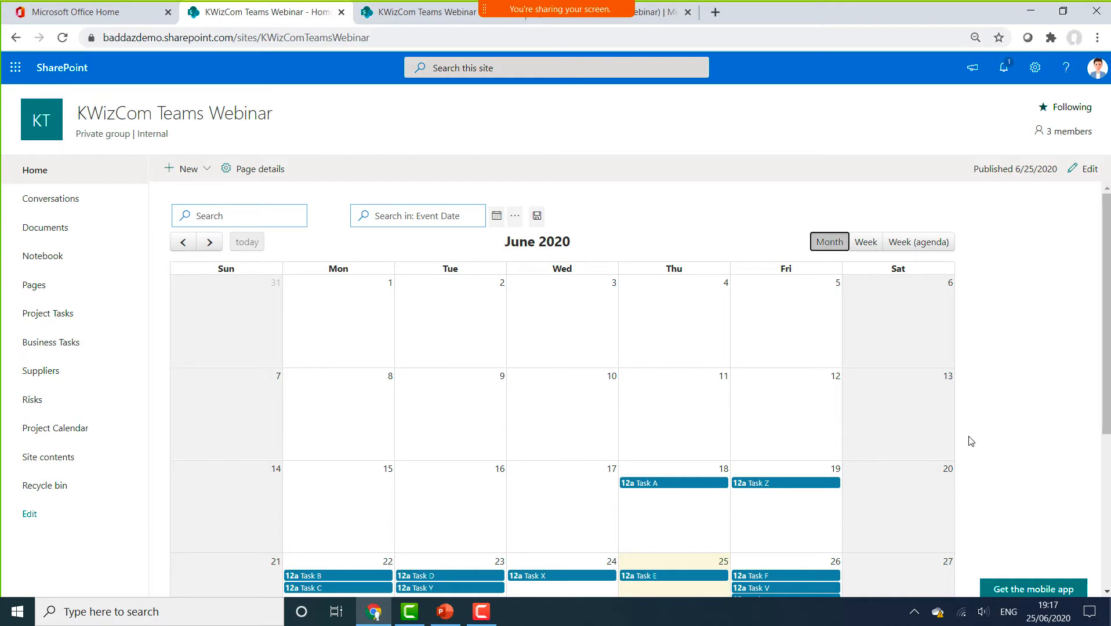
Step: Edit the page again and, in the calendar's shown views, add Week (list) and remove Week
left_click(1087, 174)
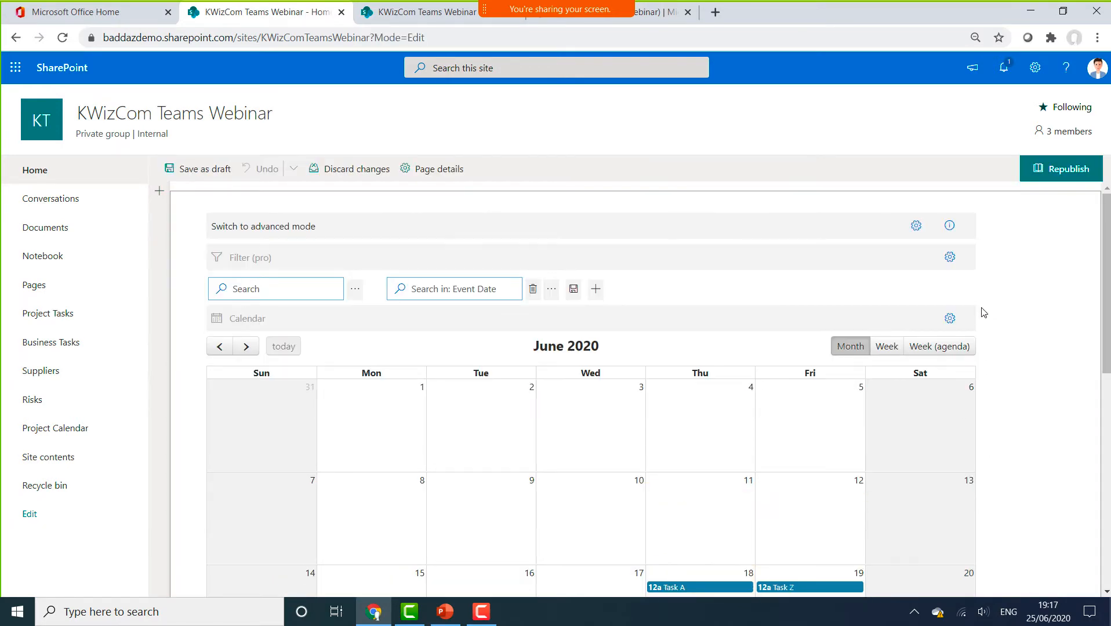
left_click(949, 318)
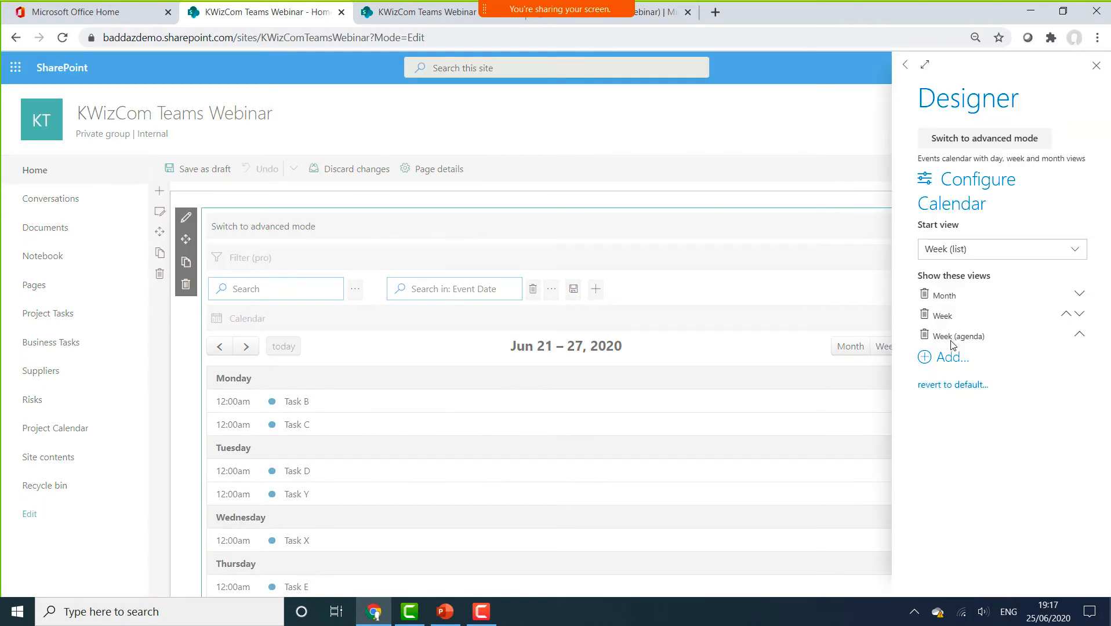
left_click(947, 360)
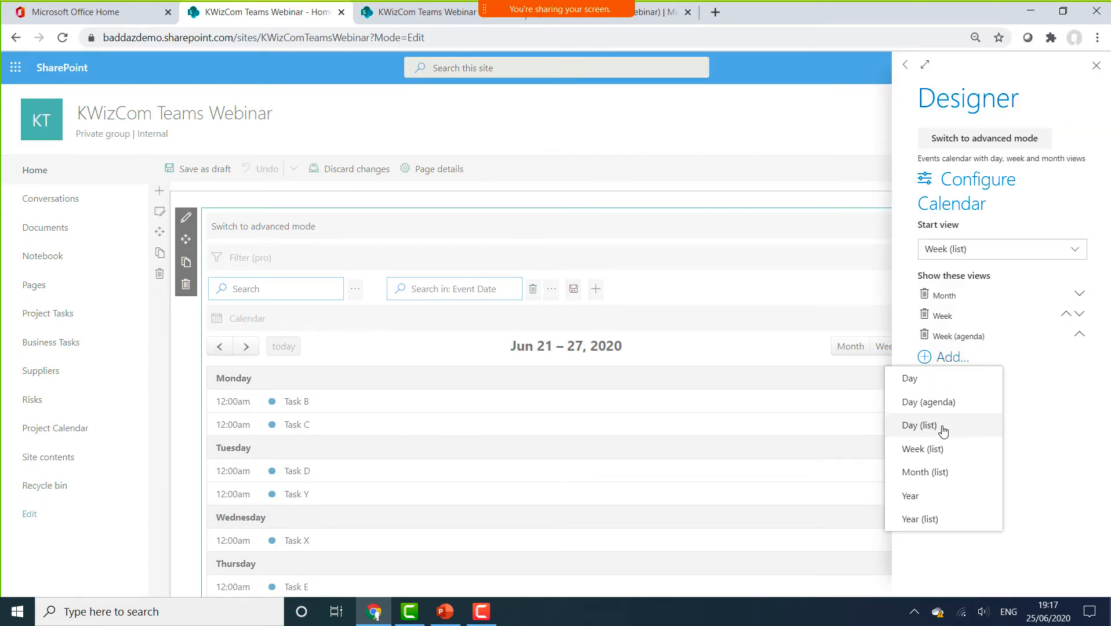
left_click(938, 451)
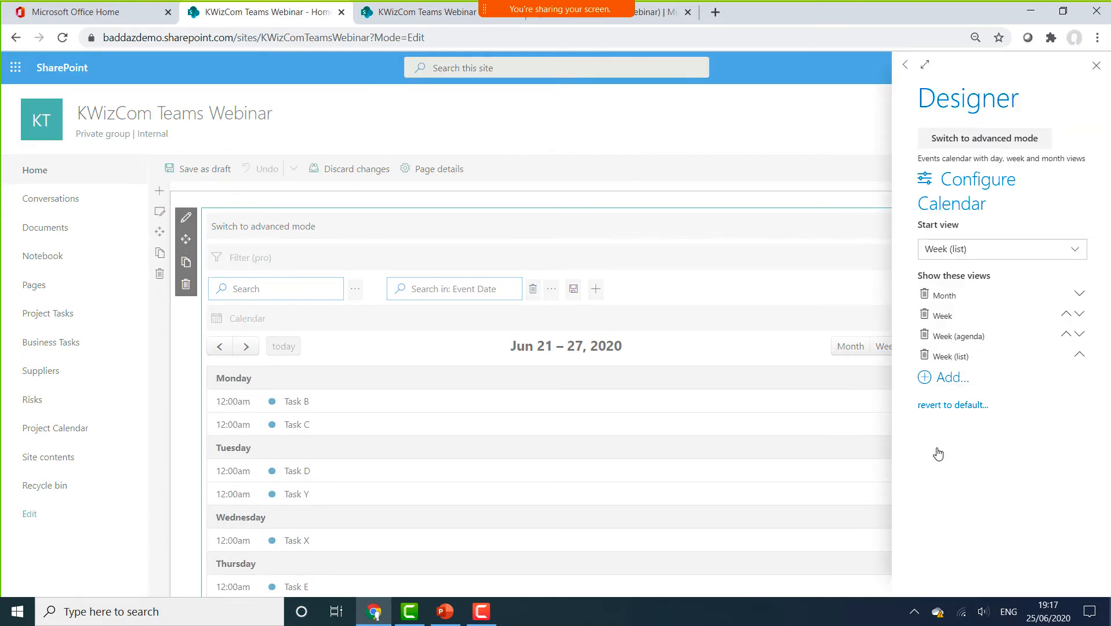
left_click(925, 315)
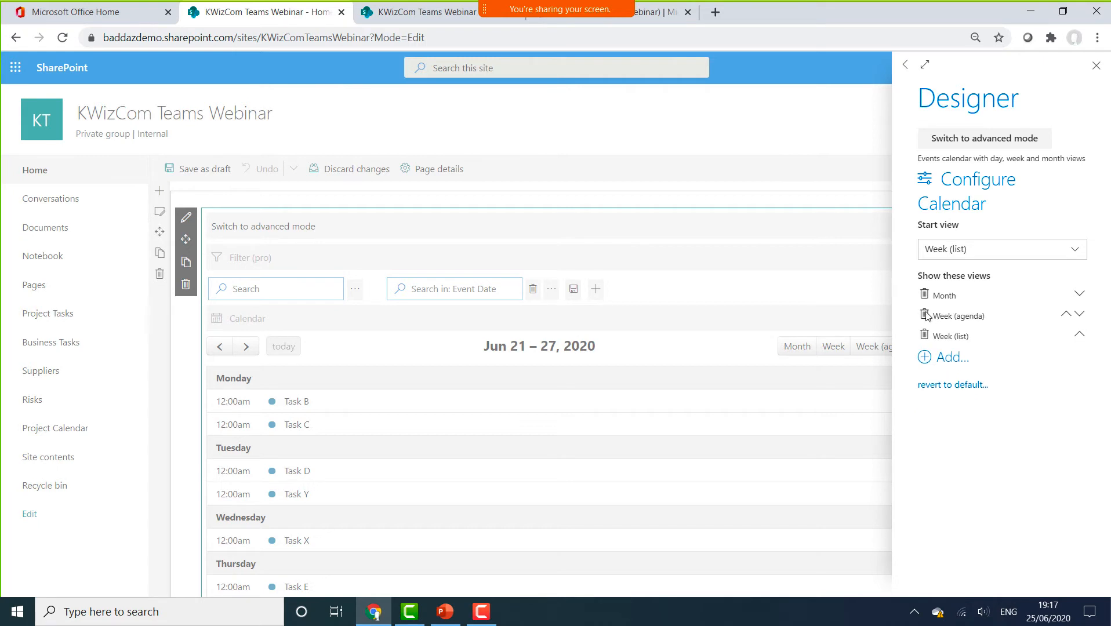
left_click(1096, 66)
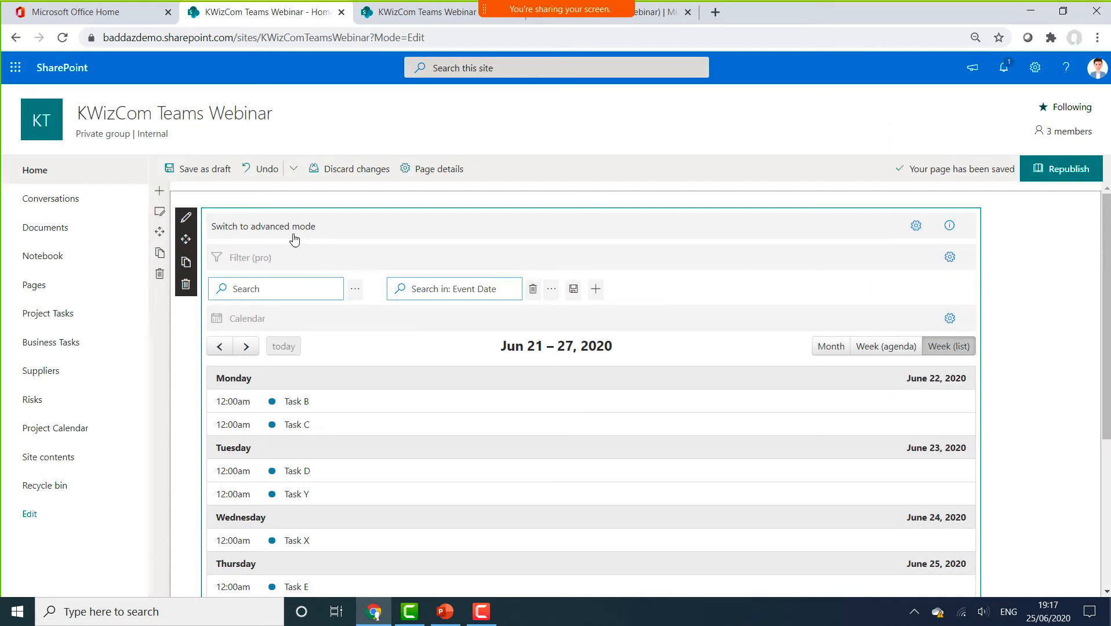
Step: Switch the web part to advanced mode and add a Status field to the Filter (pro) section
left_click(293, 228)
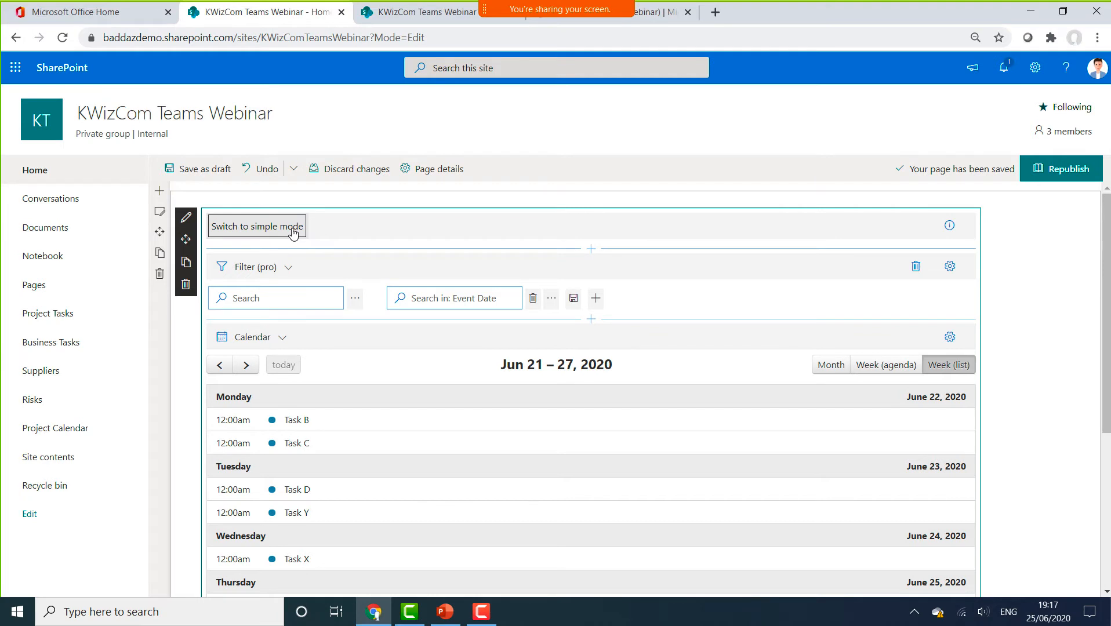
left_click(596, 298)
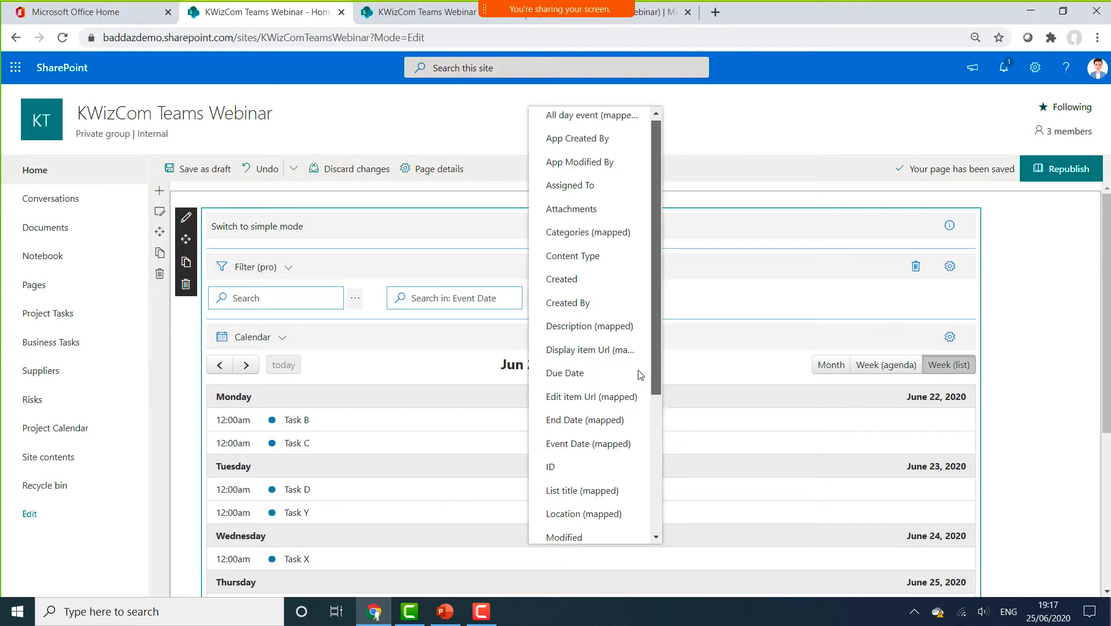
scroll(637, 406, "down", 2)
scroll(637, 435, "down", 2)
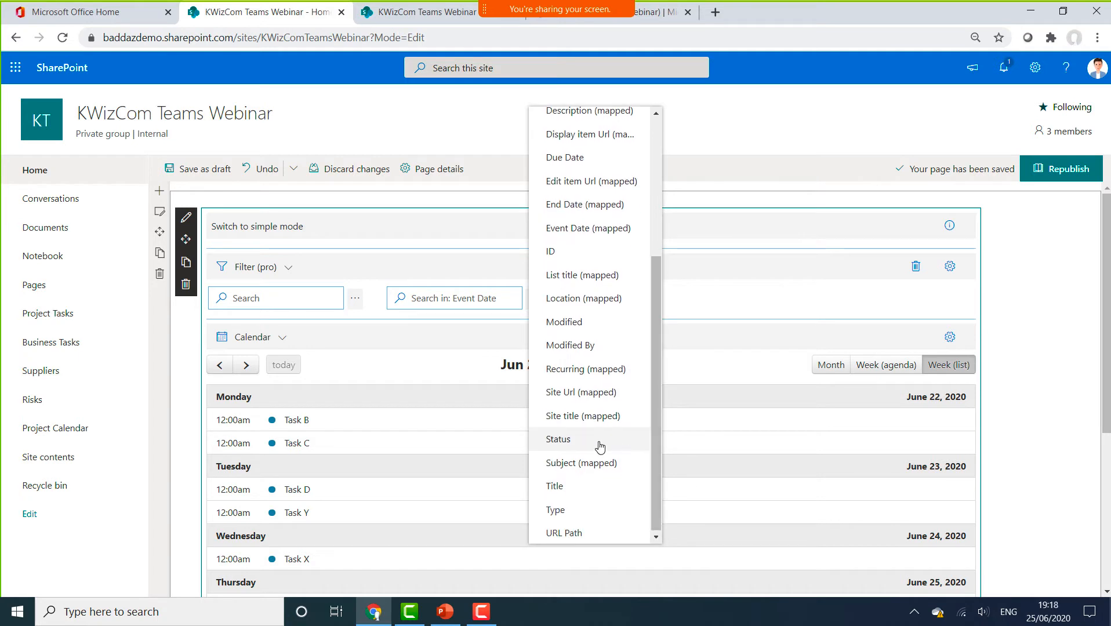
left_click(600, 447)
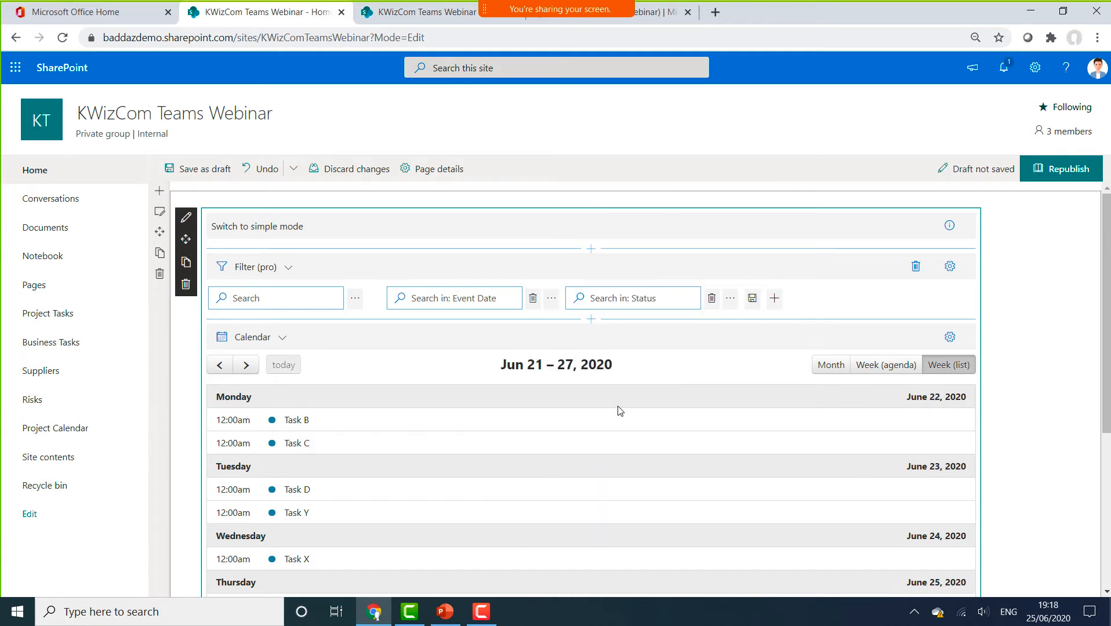
Step: Add an Assigned To field to the calendar's Filter (pro) section
left_click(774, 298)
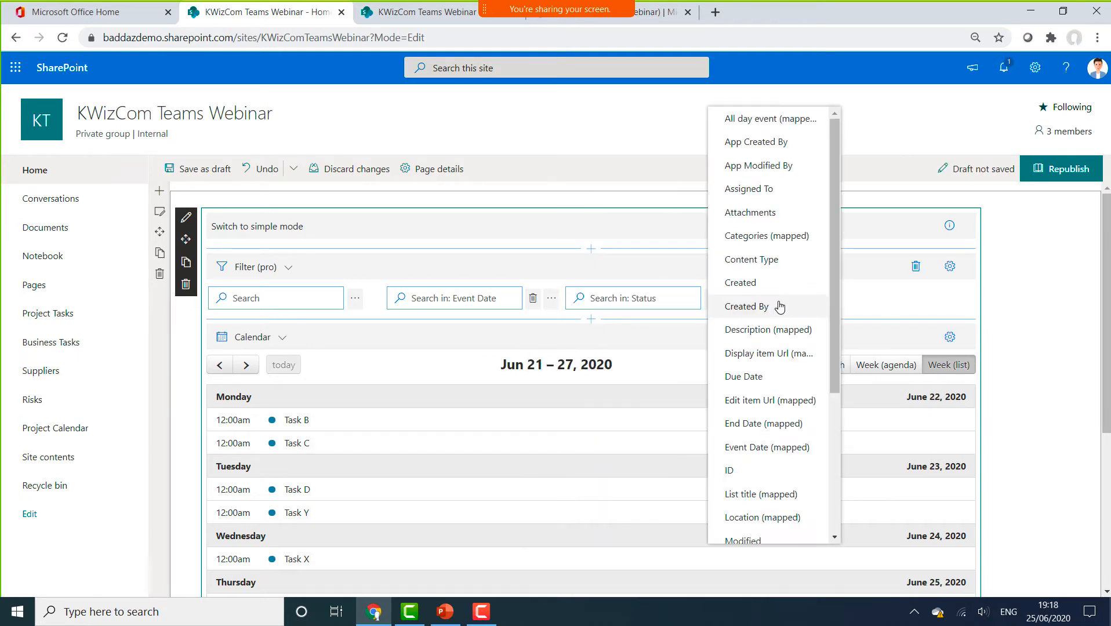
scroll(825, 313, "down", 3)
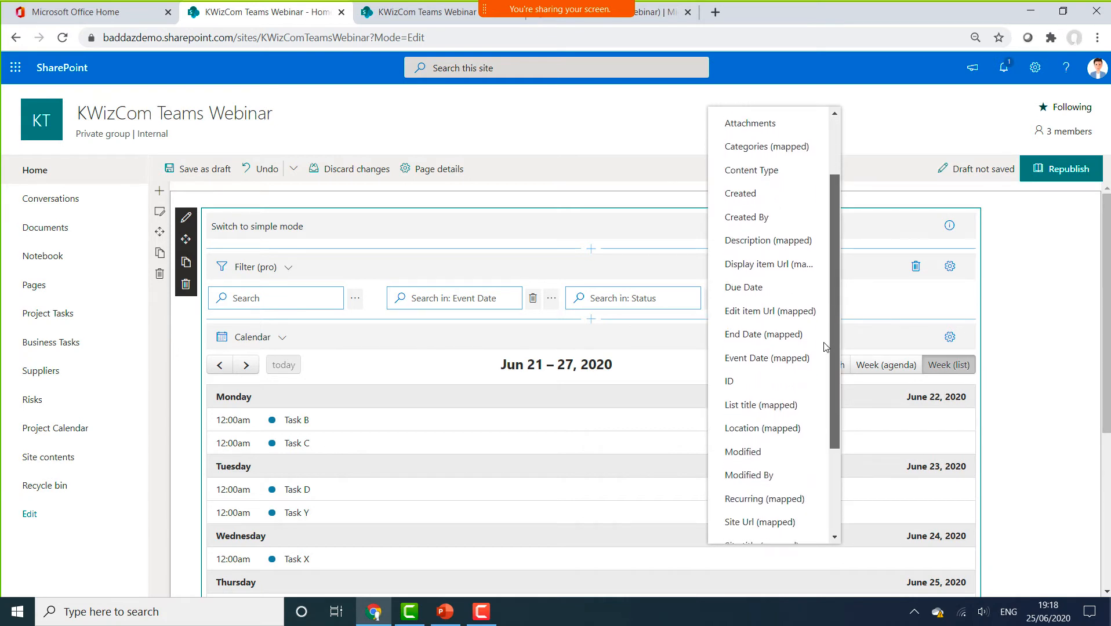
scroll(828, 359, "down", 3)
scroll(833, 375, "up", 4)
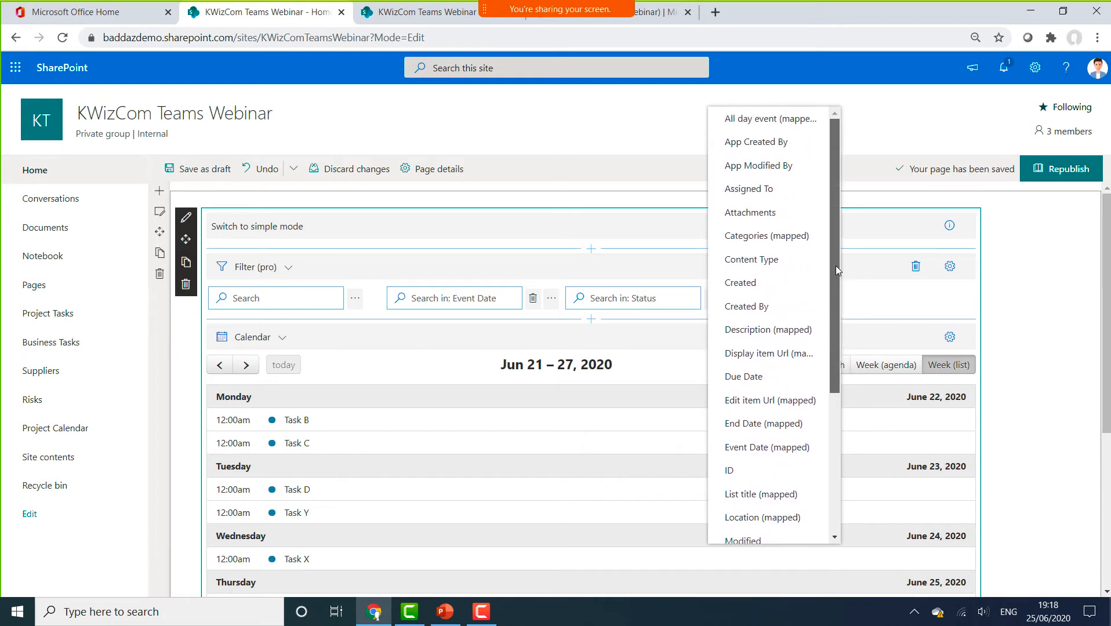
left_click(766, 186)
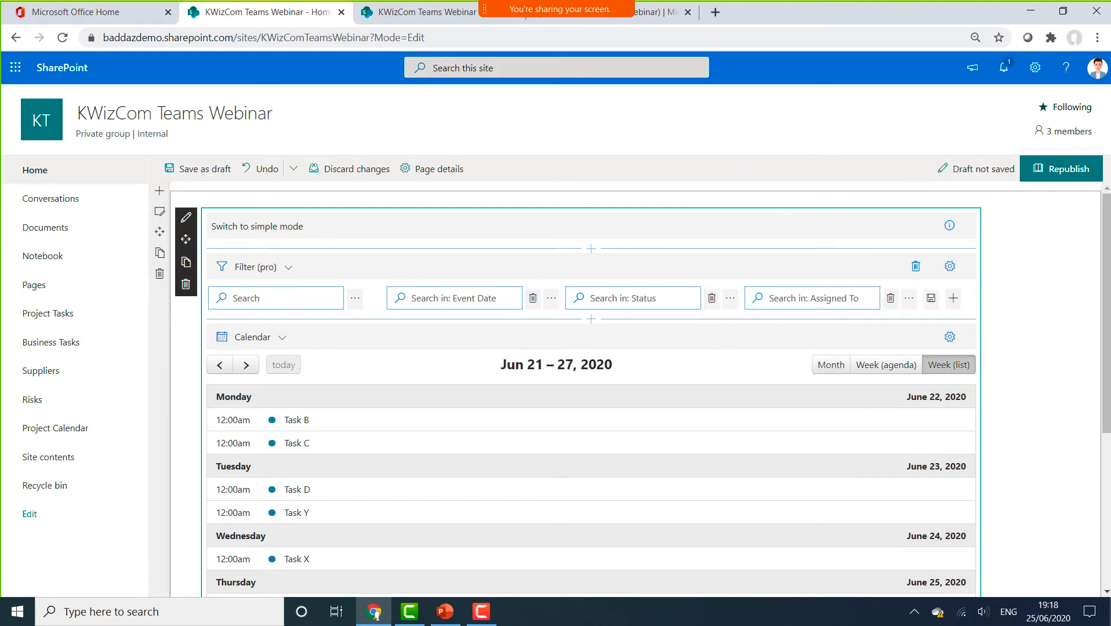
Step: Filter the calendar by the first person offered for the Assigned To field
left_click(1058, 296)
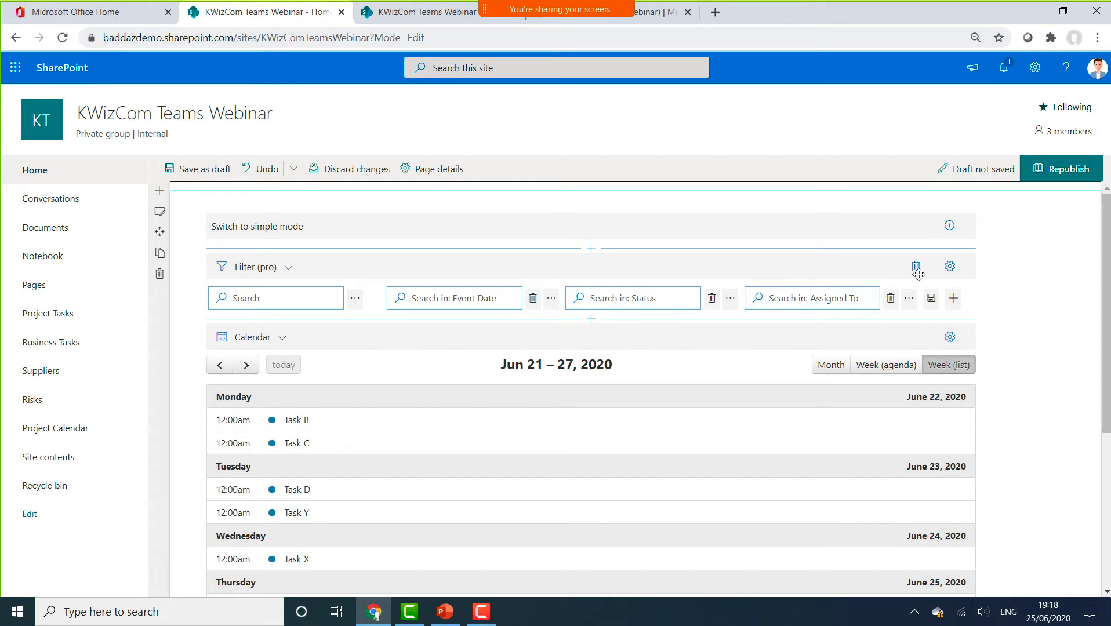
left_click(909, 304)
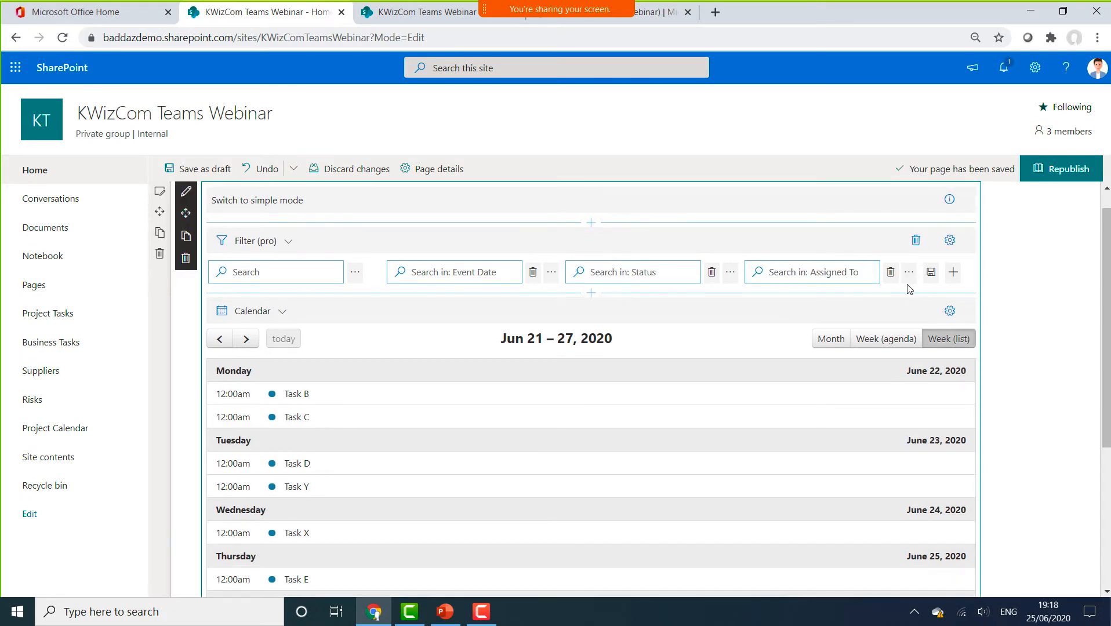
left_click(908, 273)
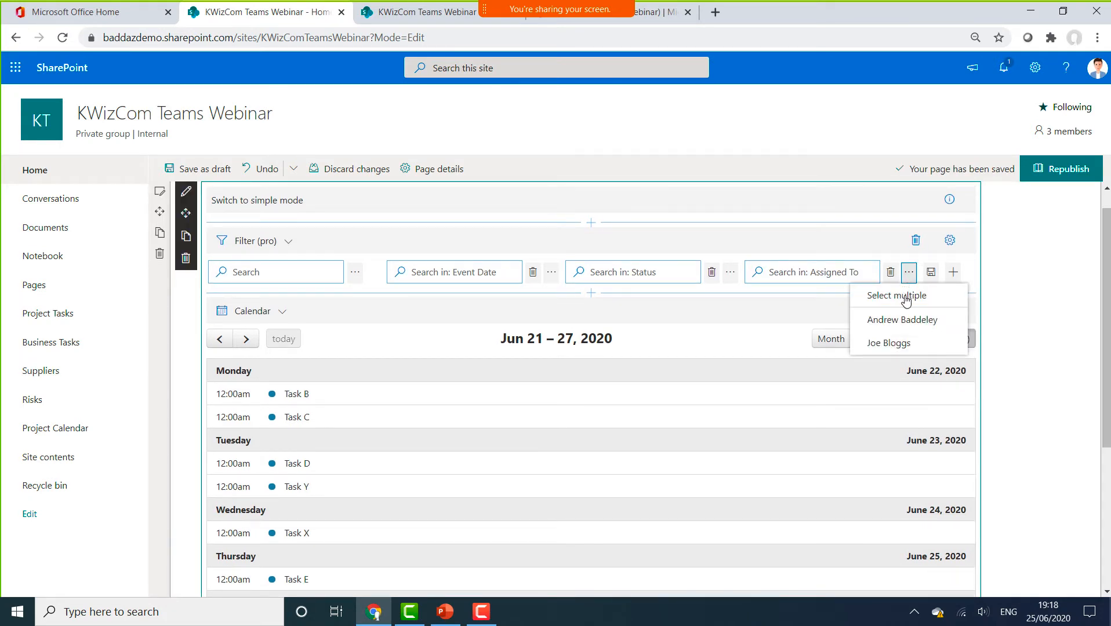
left_click(902, 320)
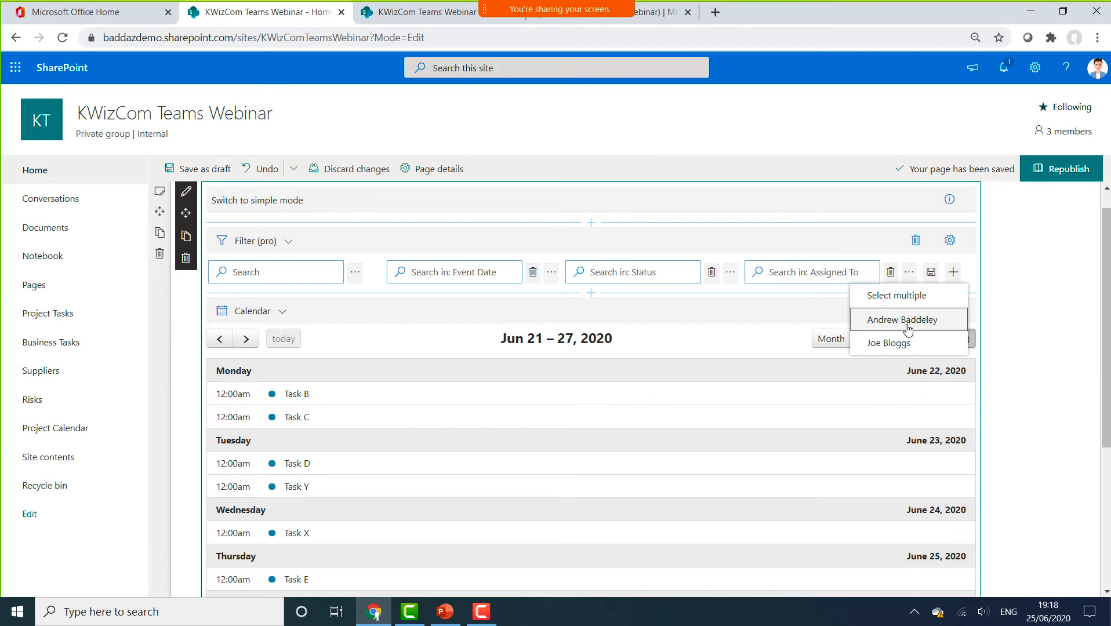
mouse_move(1106, 324)
left_mouse_down()
mouse_move(1107, 425)
mouse_move(1106, 307)
left_mouse_up()
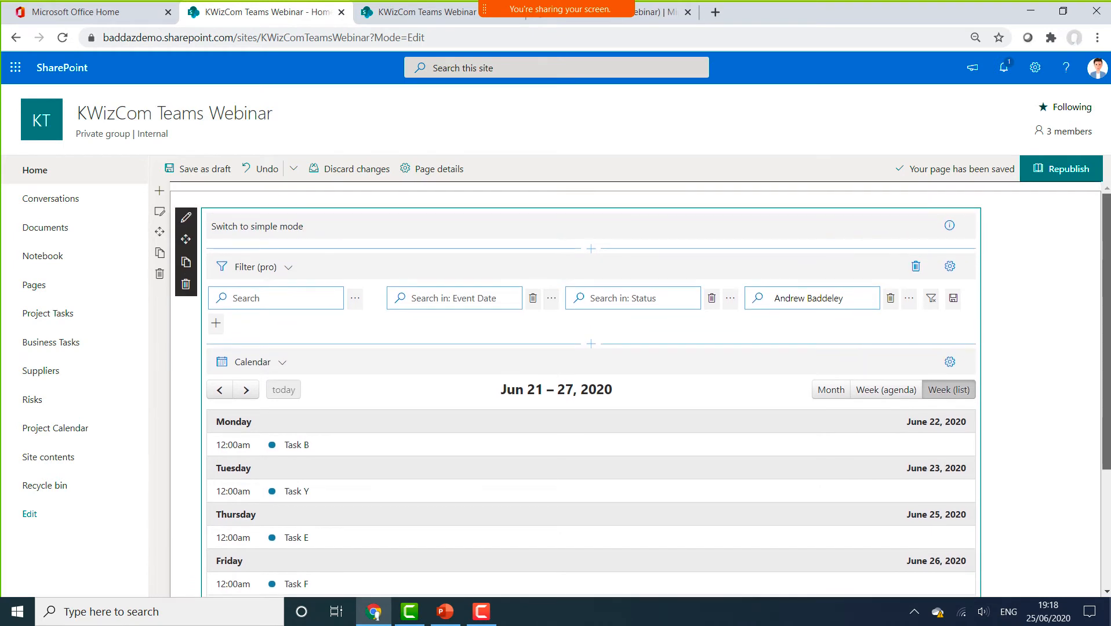
Step: Save the current filter as the default for everyone and republish the page
left_click(953, 298)
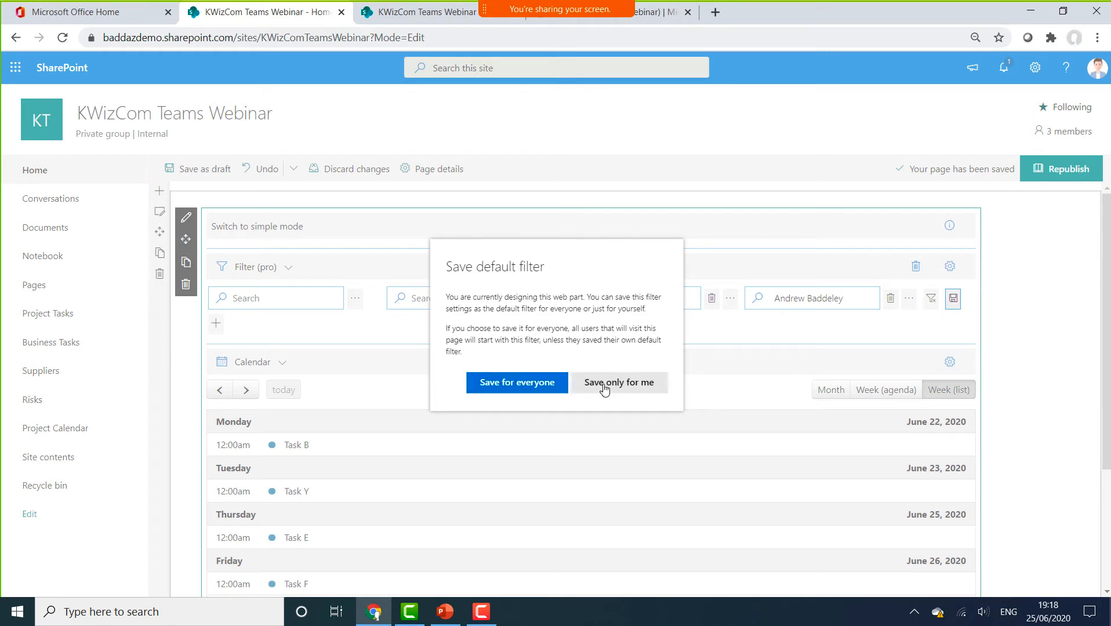
left_click(524, 382)
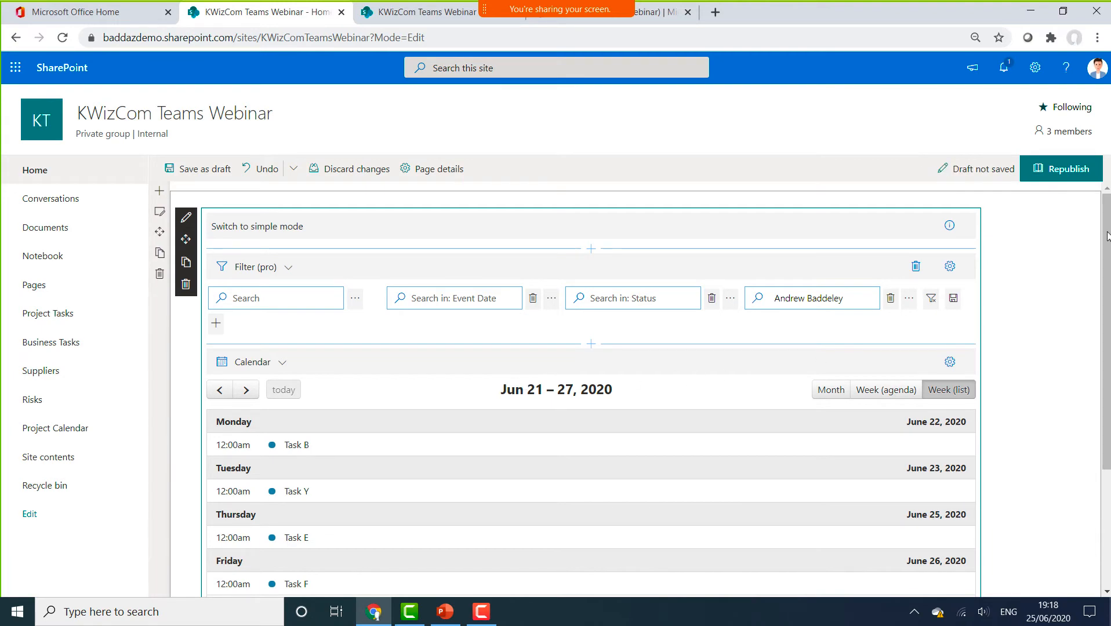
left_click(1091, 180)
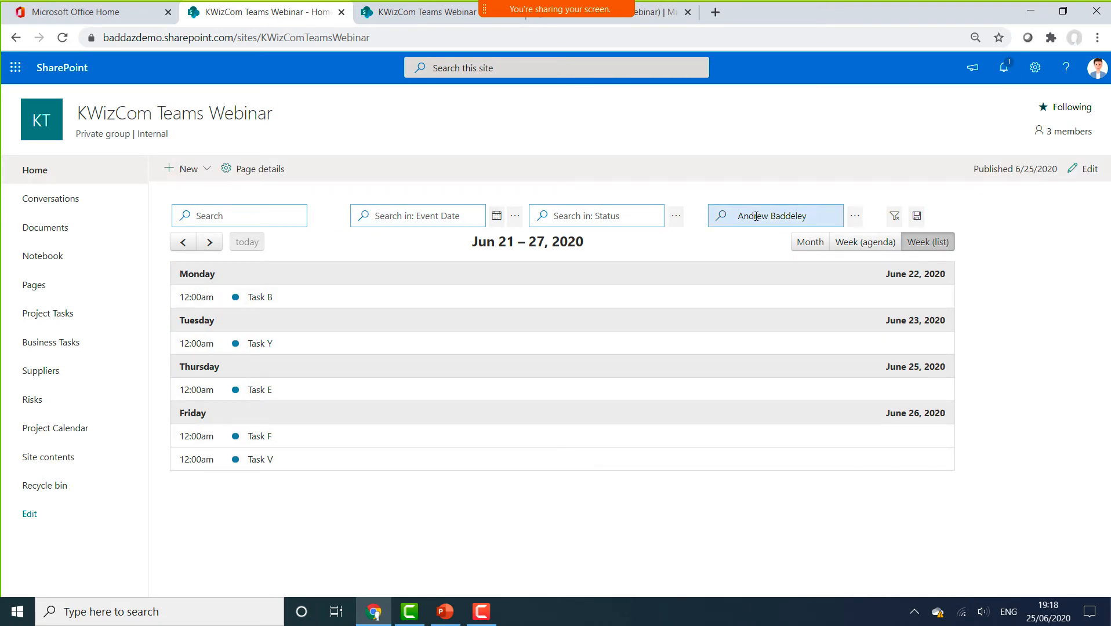
Step: Check the Assigned To filter choices on the published page and filter the calendar by the status In Progress
left_click(854, 216)
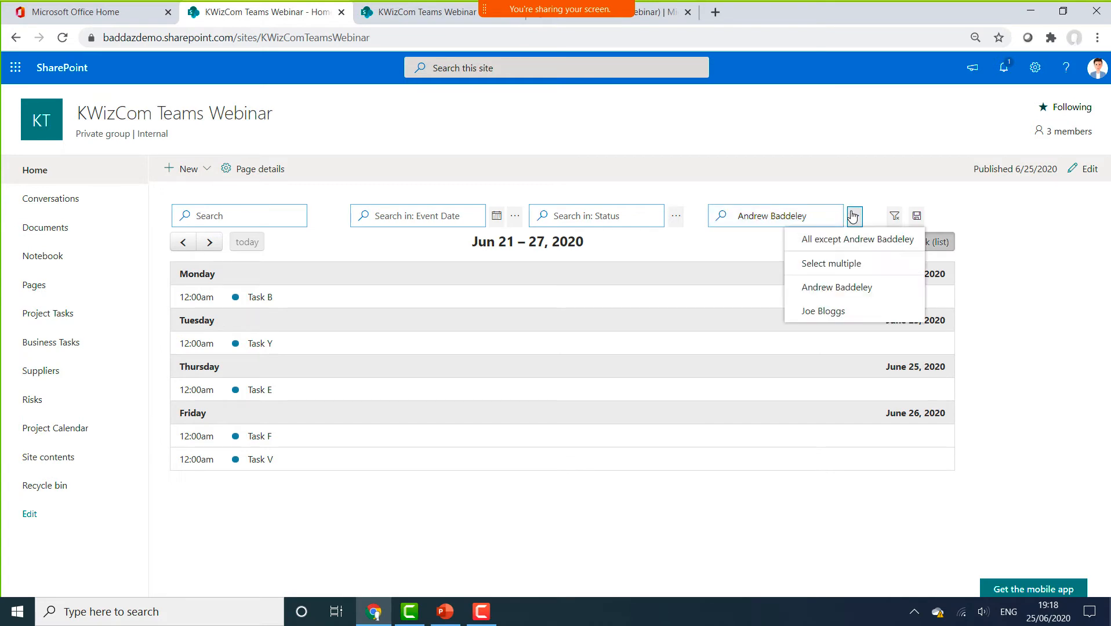
left_click(676, 216)
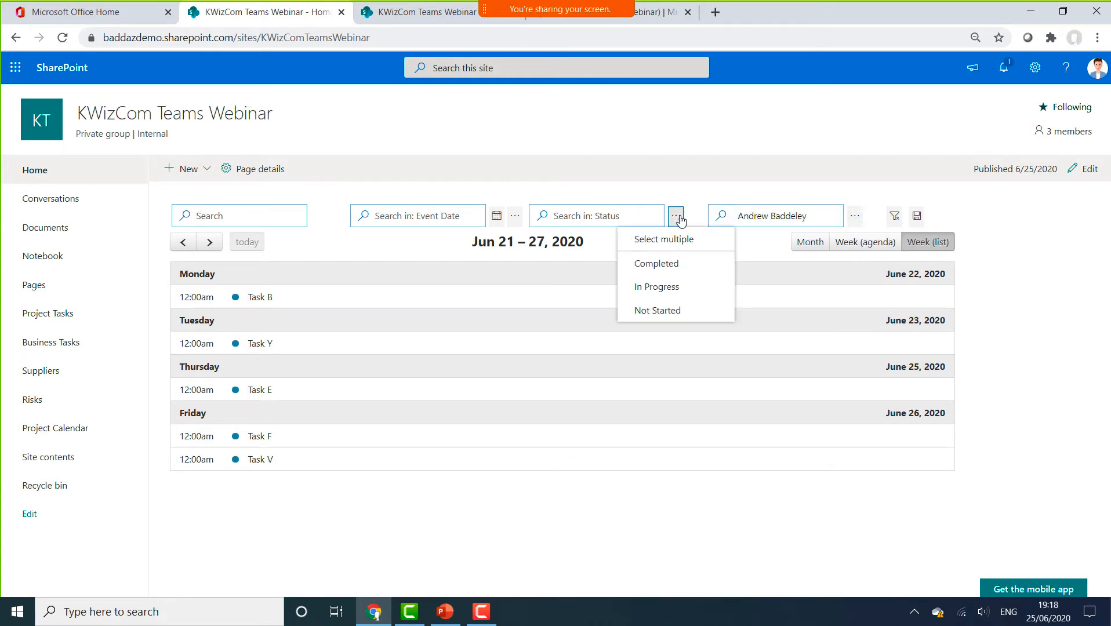
left_click(675, 290)
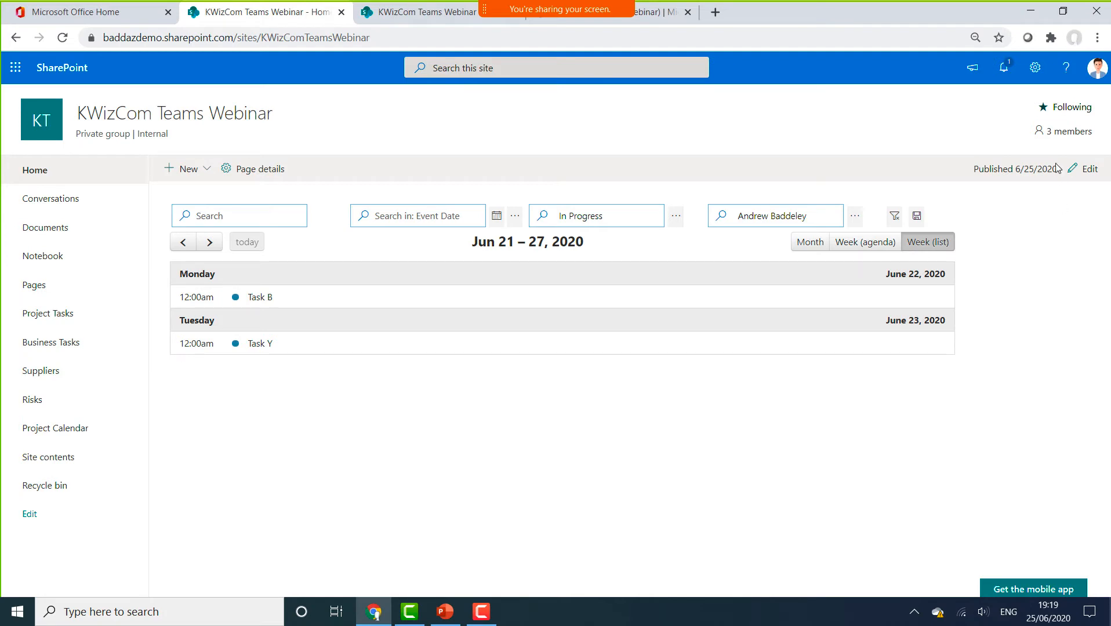
Step: Open the home page for editing and delete the existing task calendar web part
left_click(1089, 167)
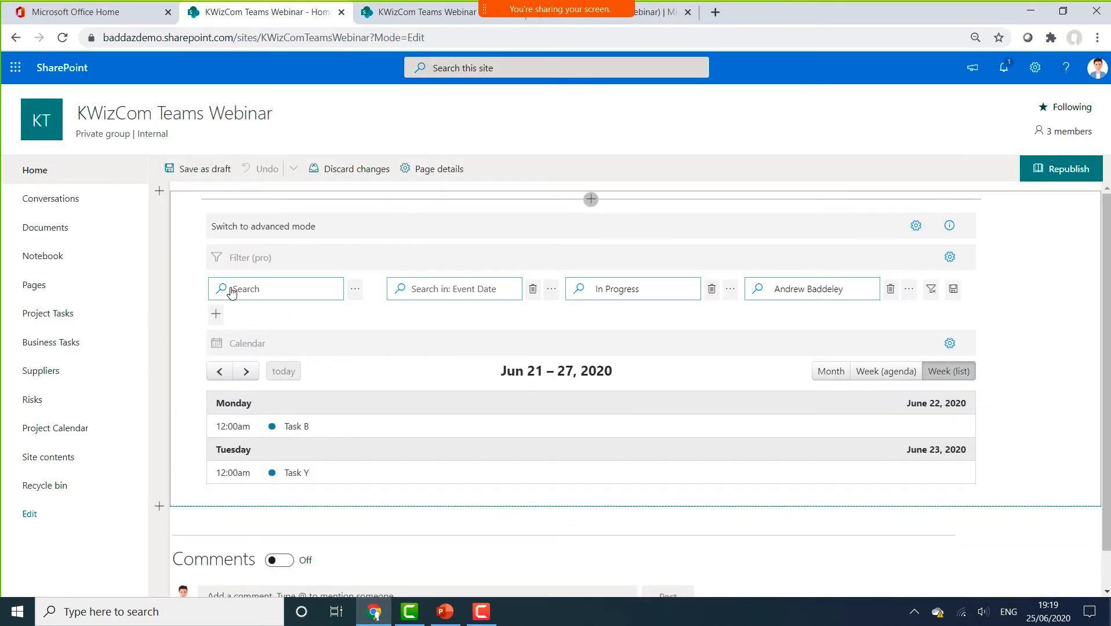
left_click(811, 228)
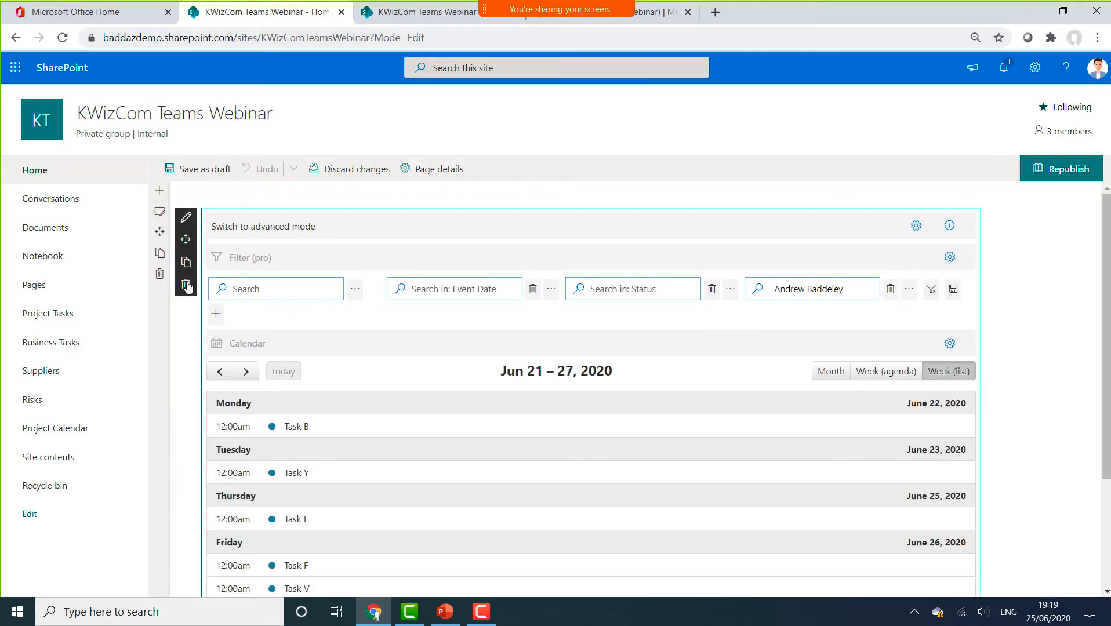
left_click(185, 286)
Step: Add a new Calendar Plus web part to the emptied section of the page
left_click(591, 200)
scroll(625, 315, "down", 3)
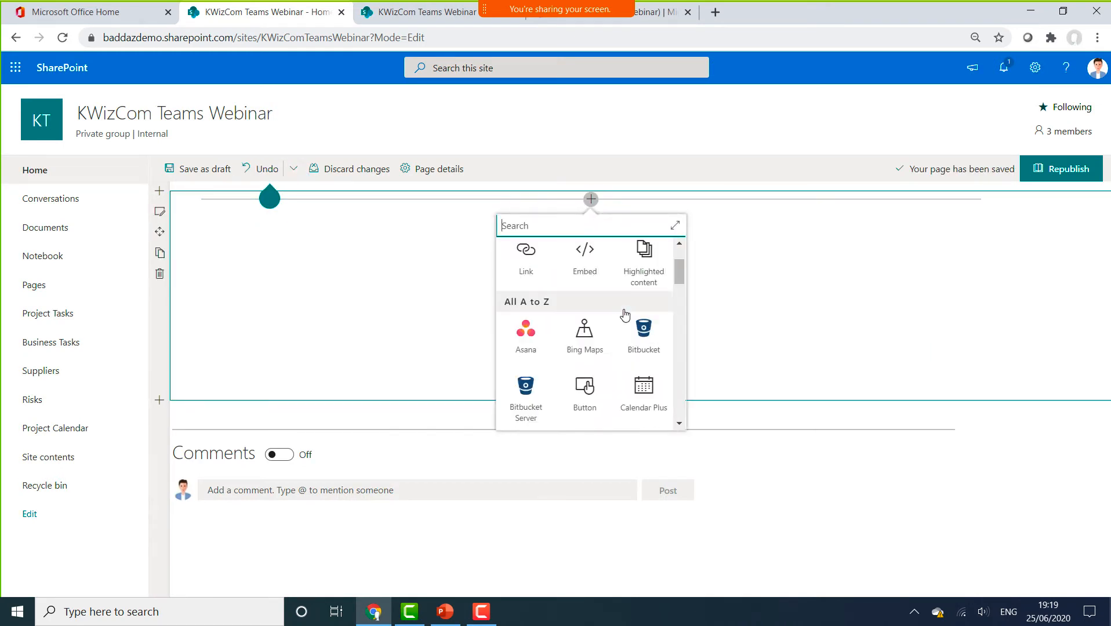
left_click(649, 276)
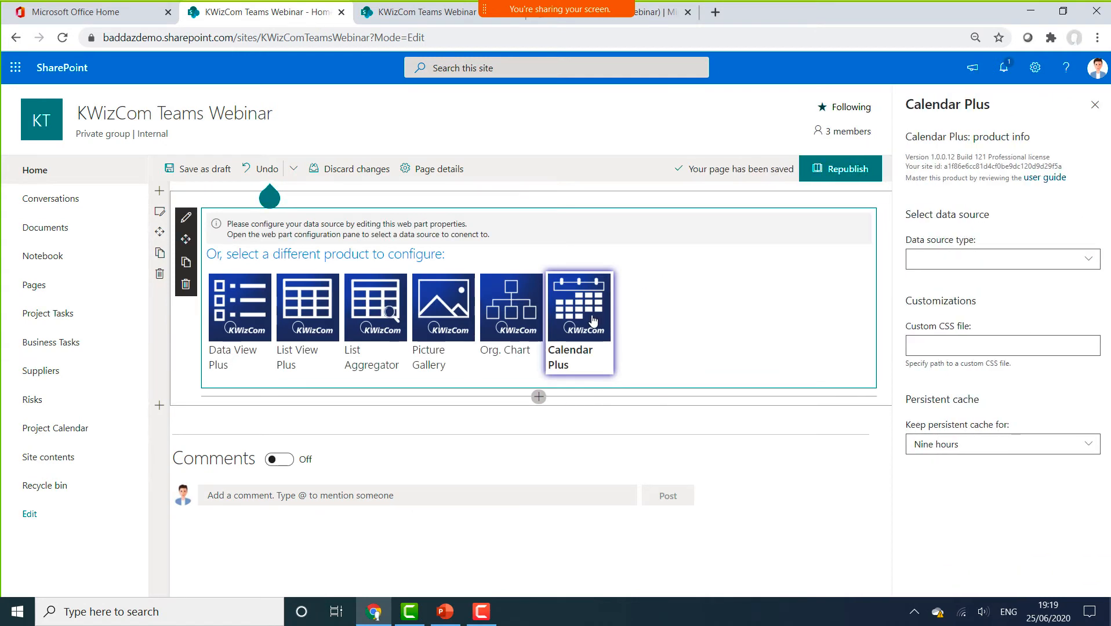
Step: Set the calendar's data source type to Graph API (Pro) and load the My calendar example, resetting the controls to match it
left_click(1070, 259)
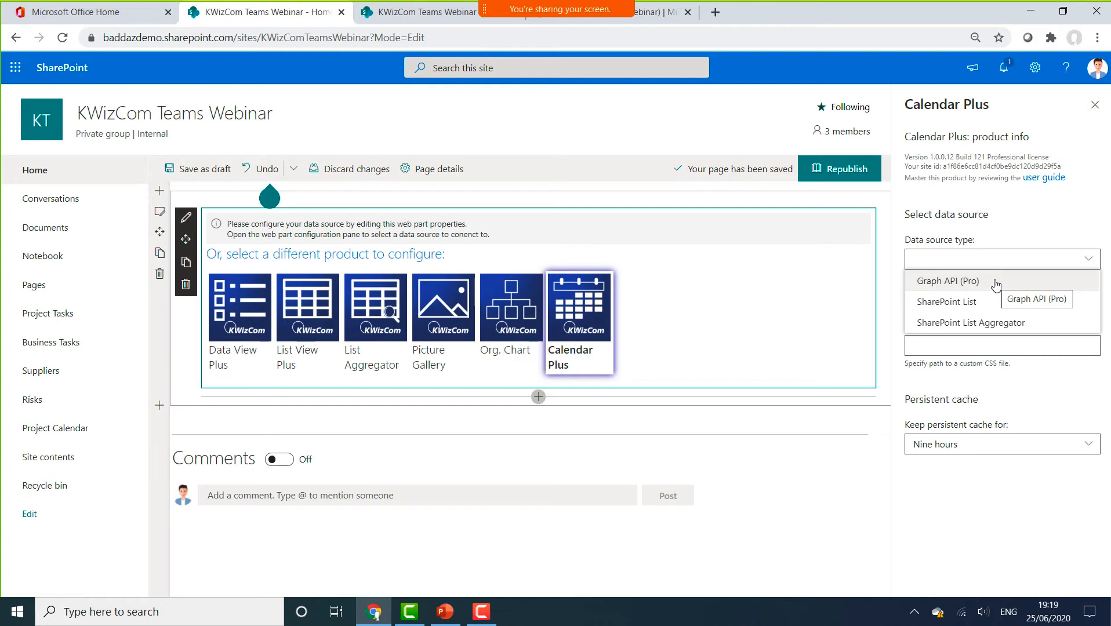
left_click(996, 284)
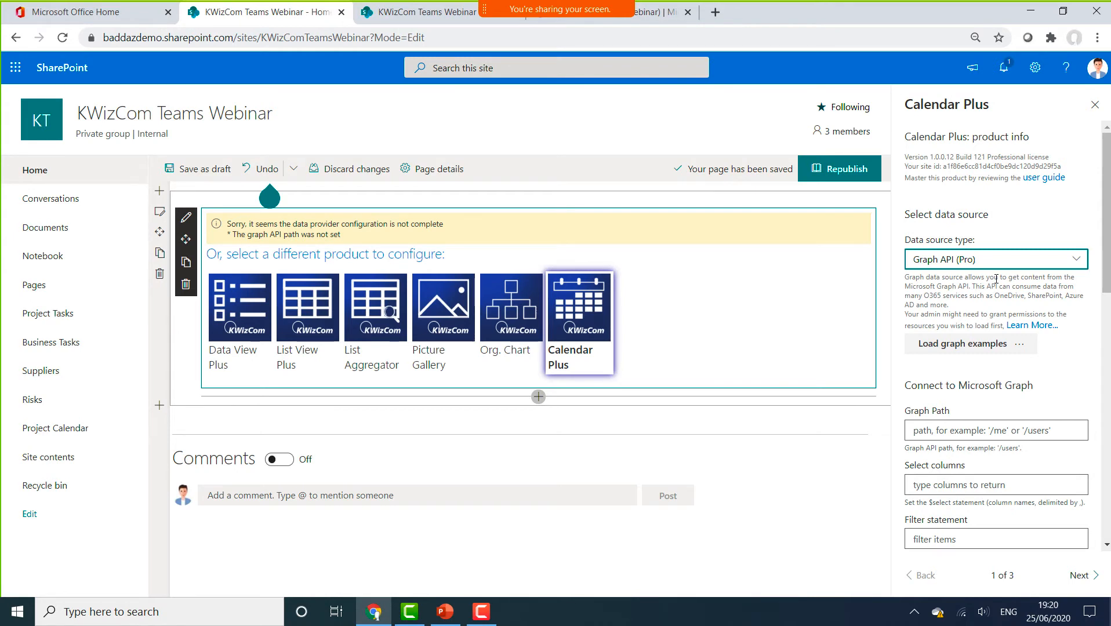
left_click(982, 353)
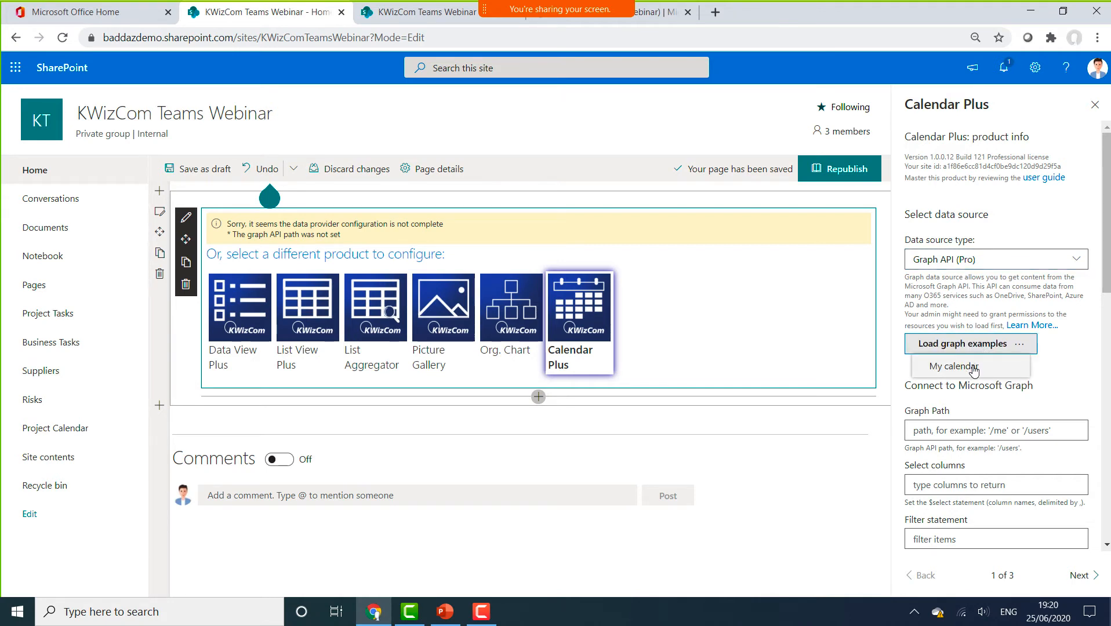
left_click(974, 368)
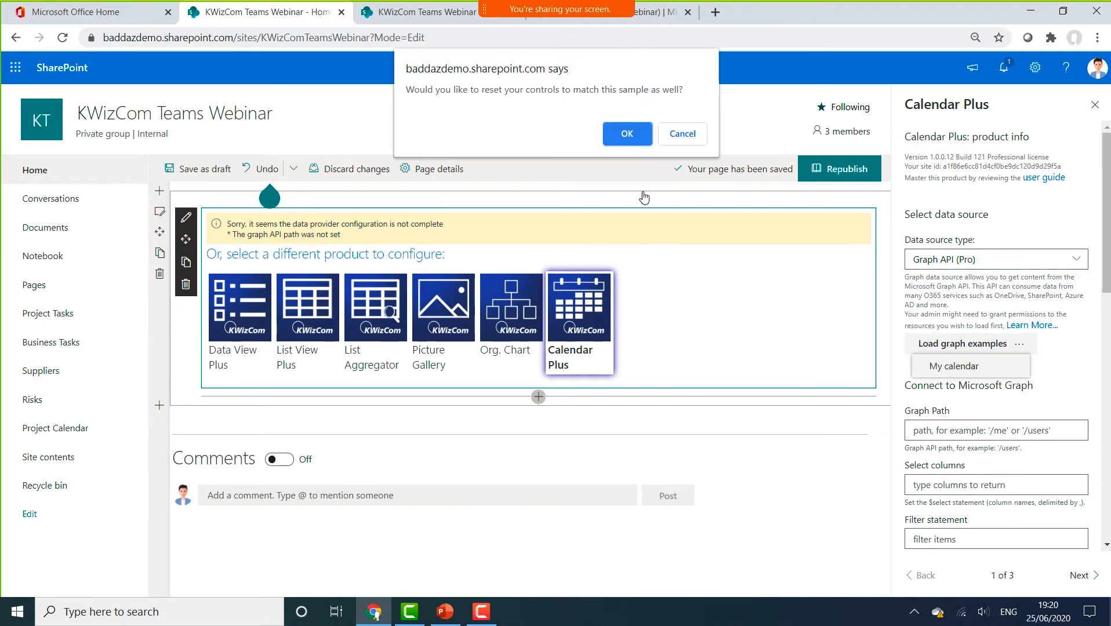
left_click(627, 130)
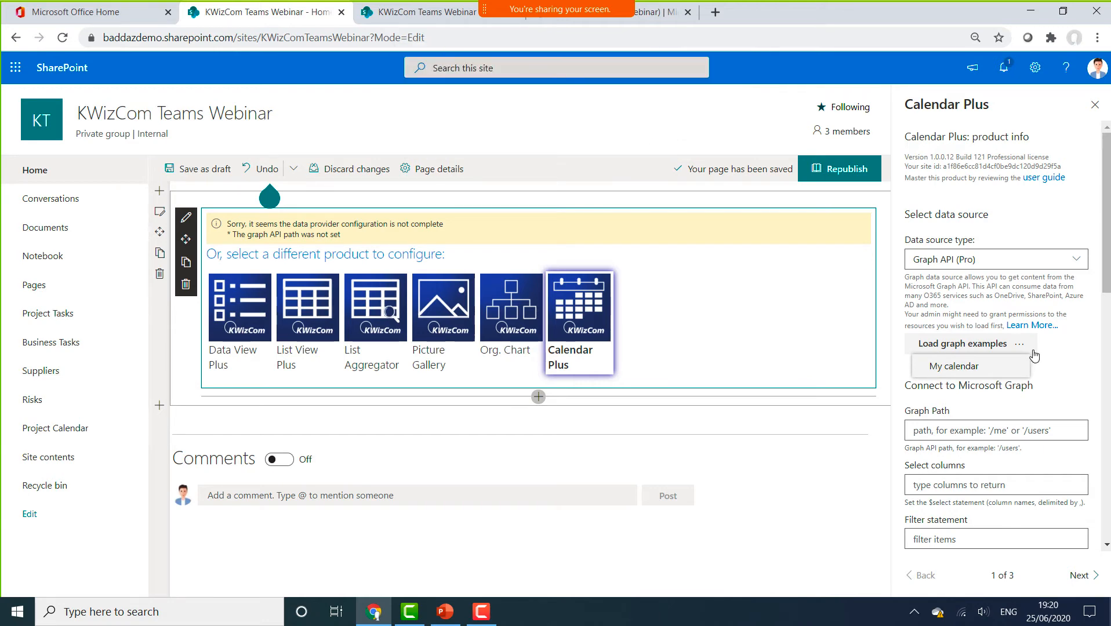
Step: Review the web part's Microsoft Graph connection settings and calendar column mapping, then close its properties
left_click_drag(1108, 262, 1110, 298)
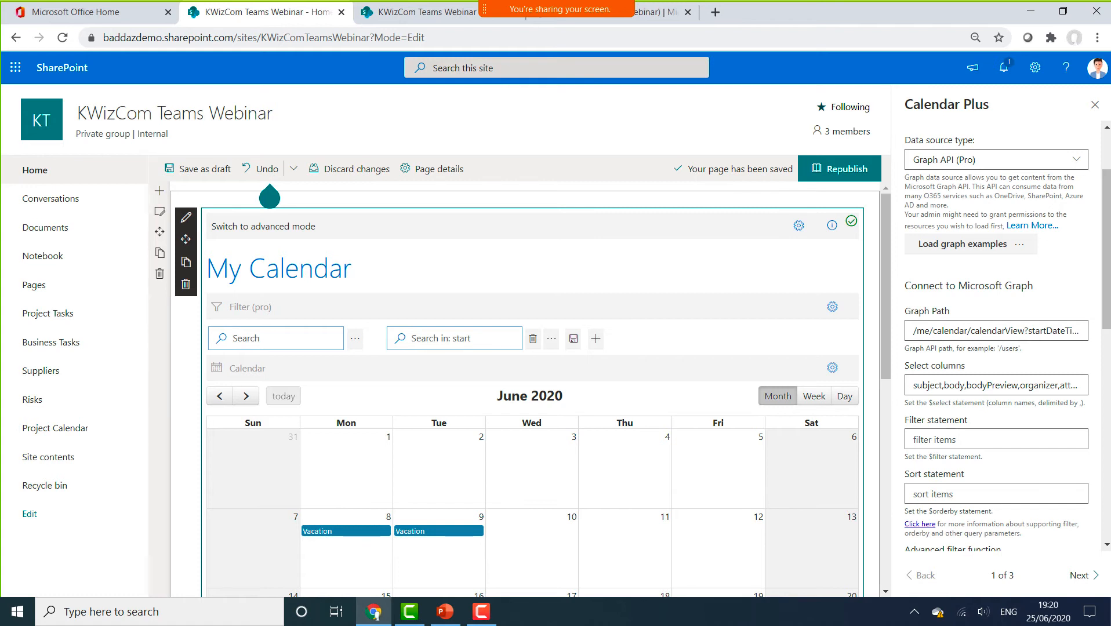
scroll(996, 429, "down", 2)
scroll(1097, 539, "down", 10)
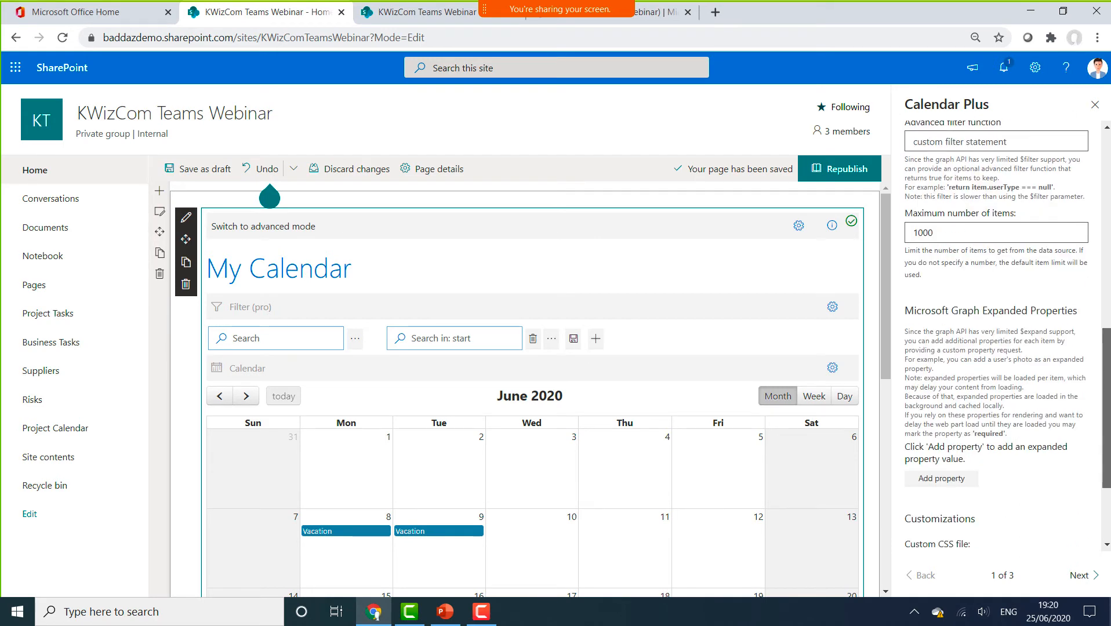
left_click(1080, 577)
left_click(1081, 577)
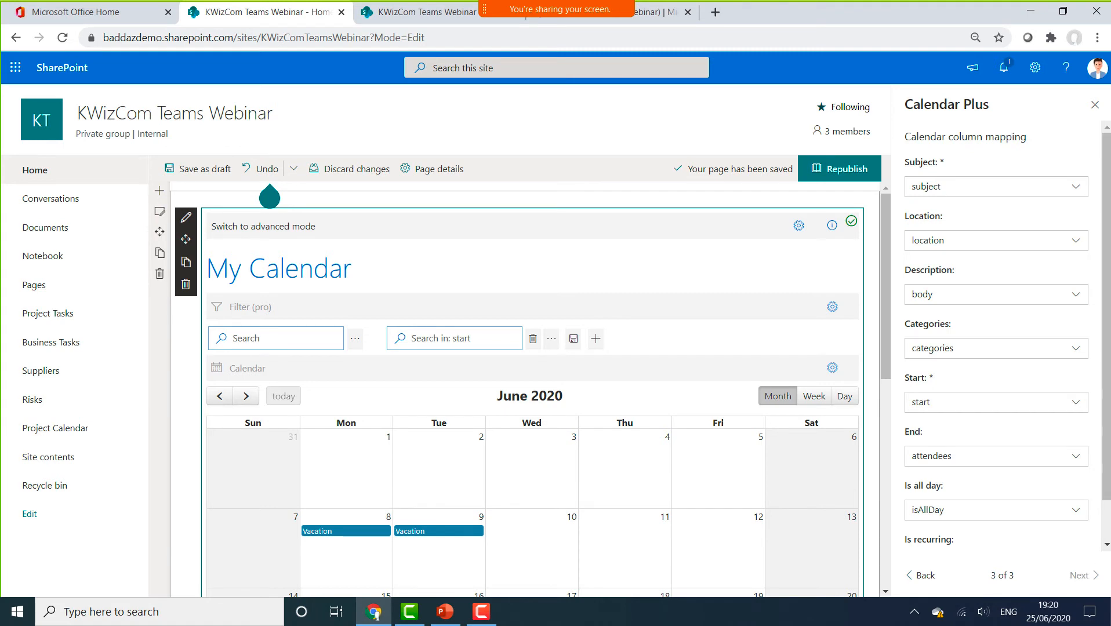
scroll(1101, 460, "down", 1)
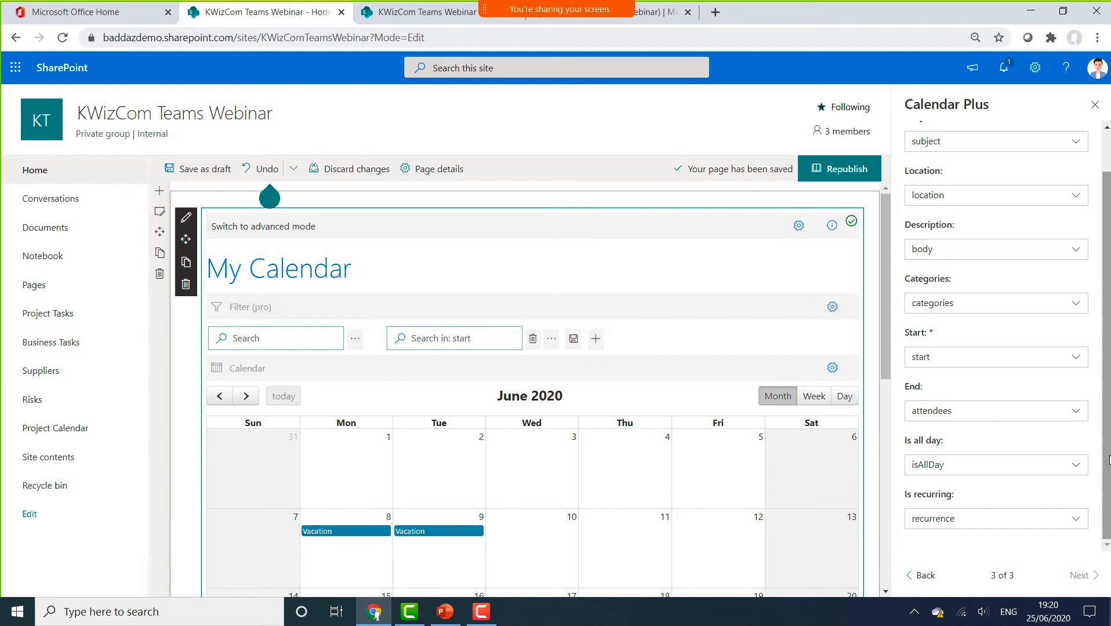
left_click(1094, 107)
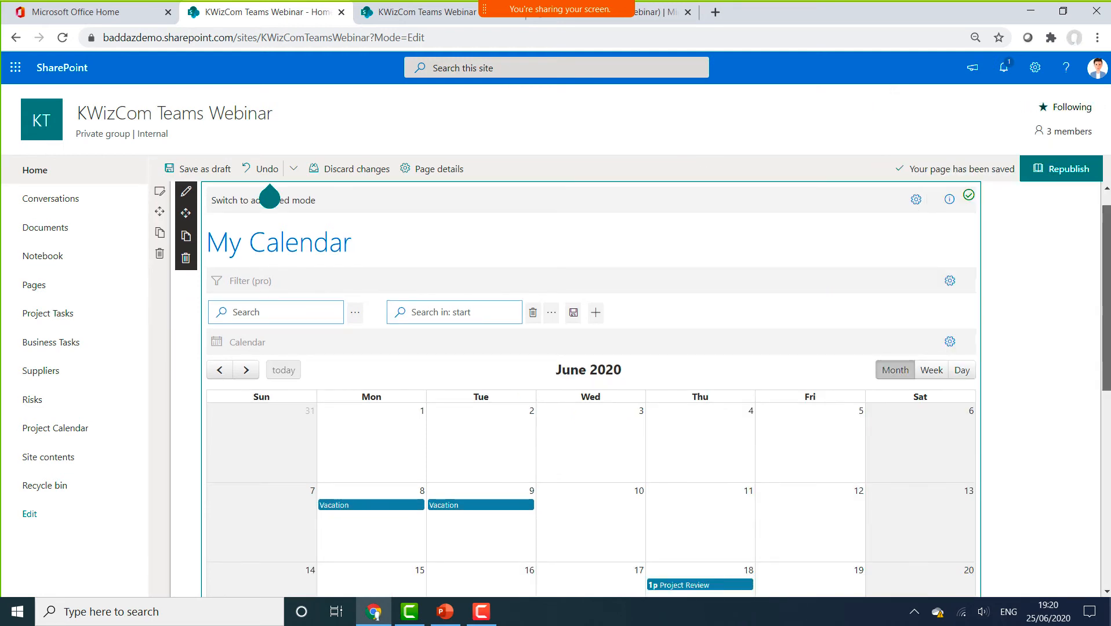
Step: Look over the events shown in the My Calendar month view for June 2020
scroll(269, 196, "down", 4)
scroll(269, 197, "down", 3)
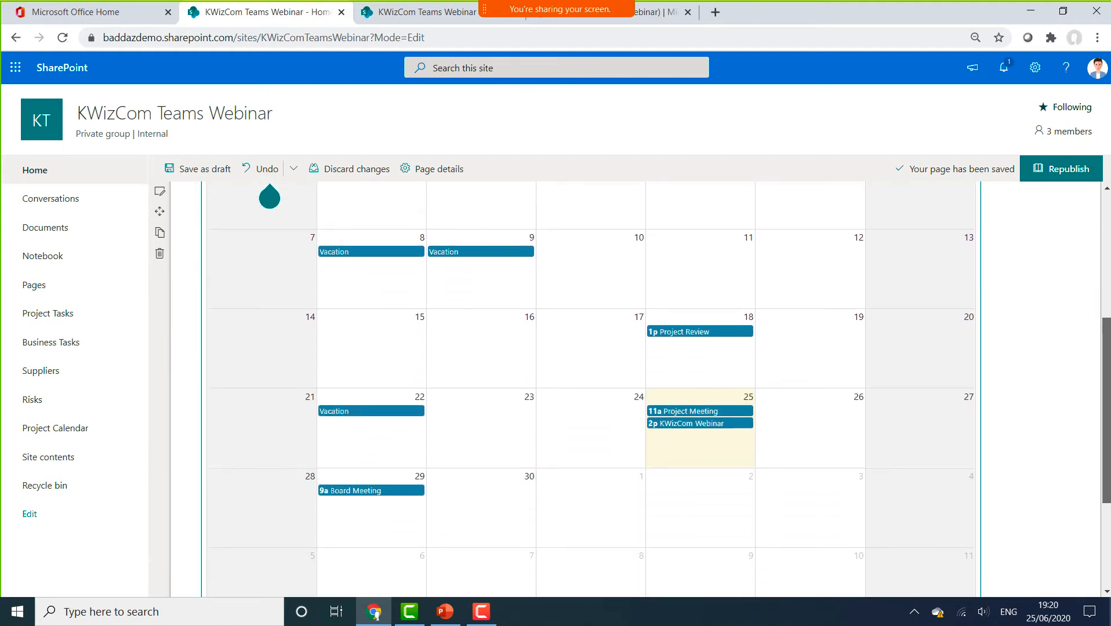
scroll(269, 197, "up", 5)
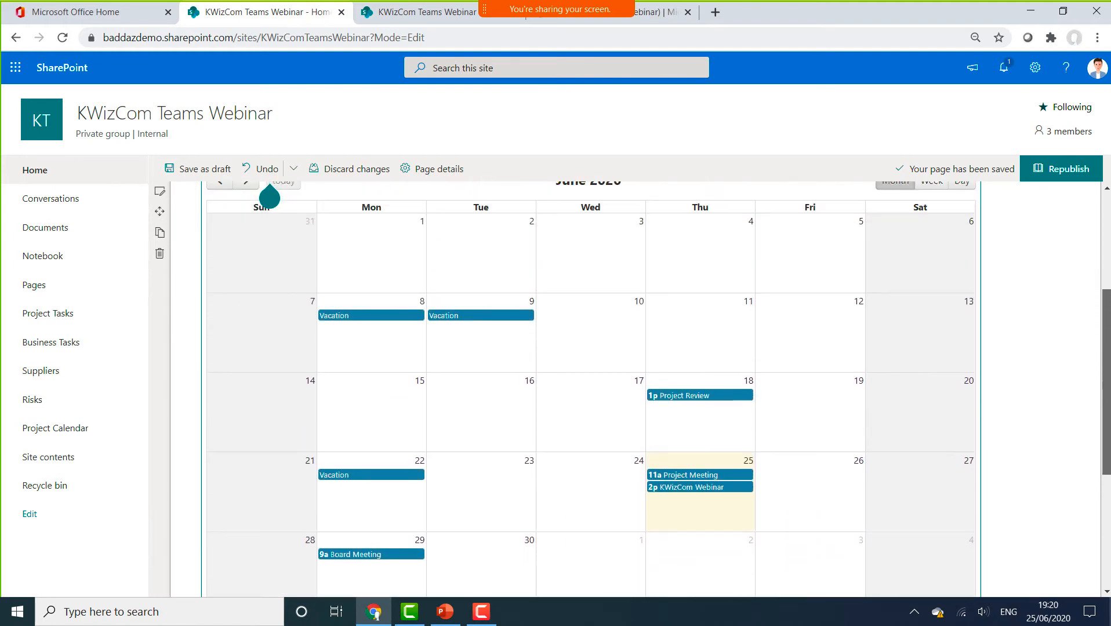
scroll(269, 197, "down", 3)
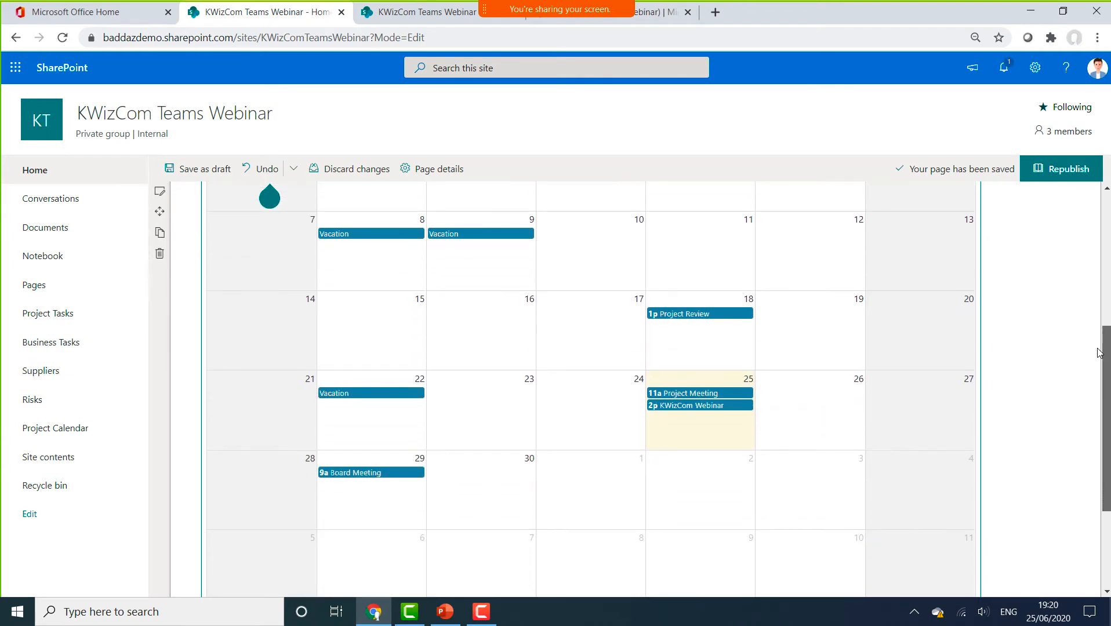
left_click_drag(1097, 348, 1097, 346)
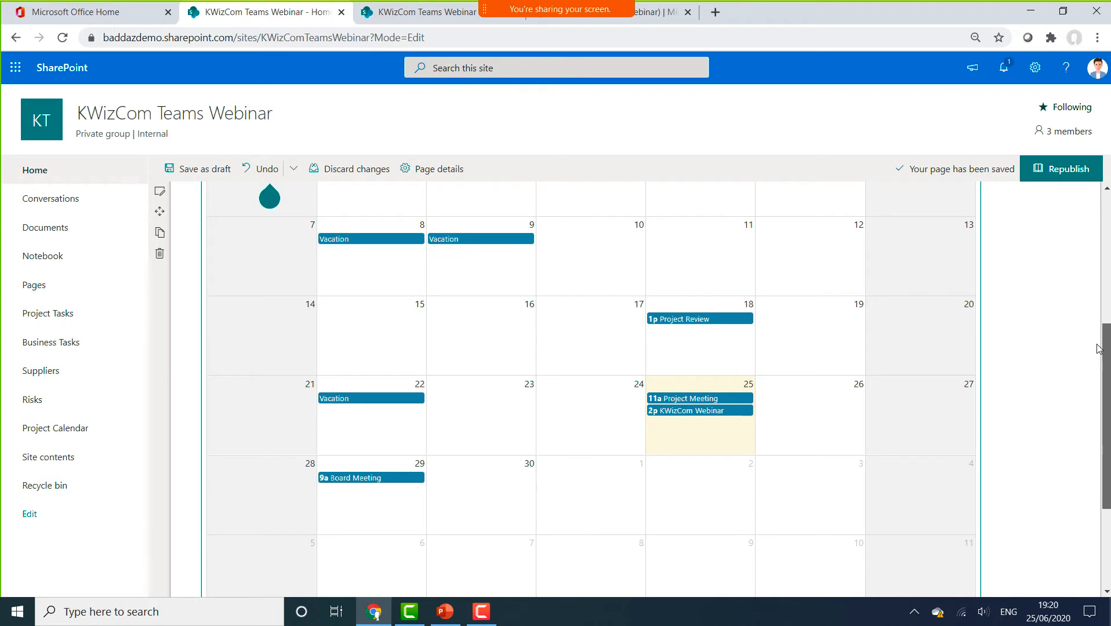
scroll(1097, 349, "up", 1)
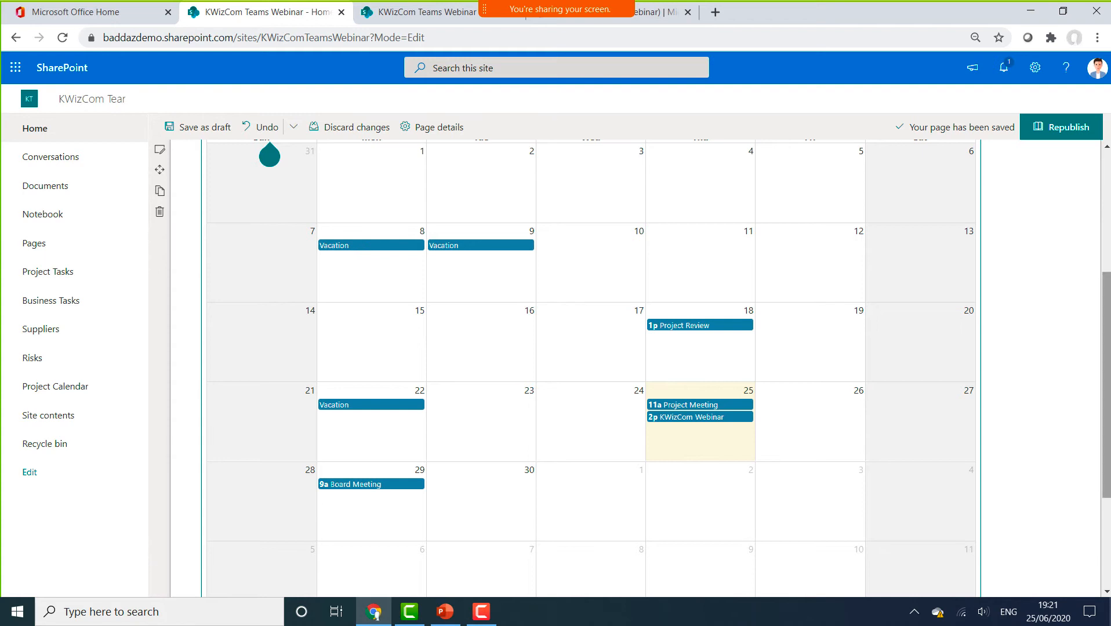
scroll(750, 255, "up", 5)
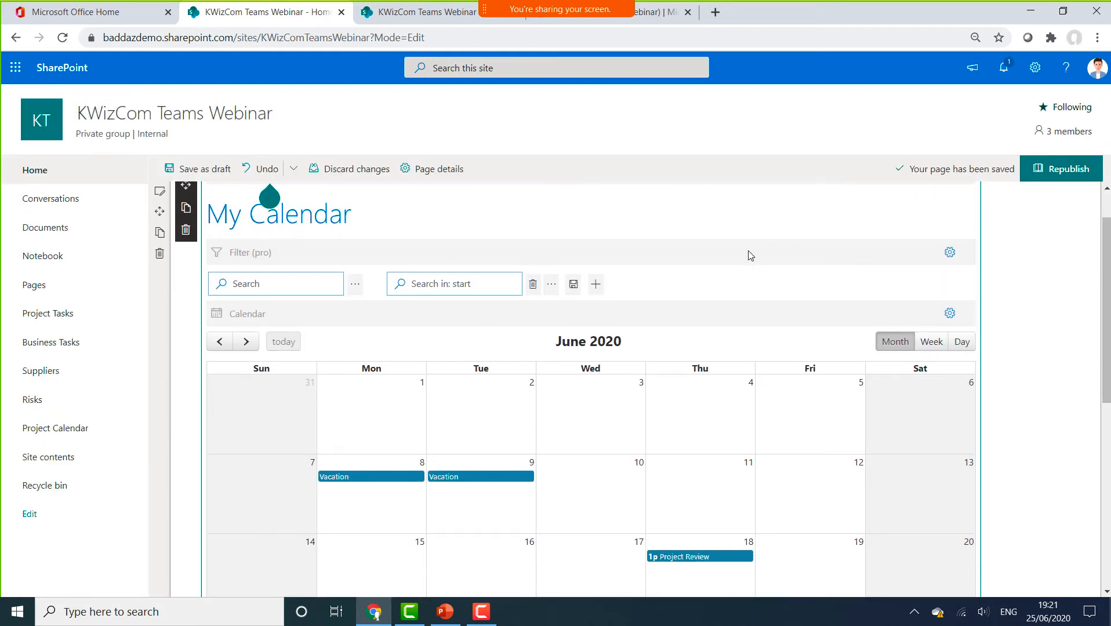
left_click(595, 284)
left_click_drag(646, 296, 649, 377)
left_click(1077, 277)
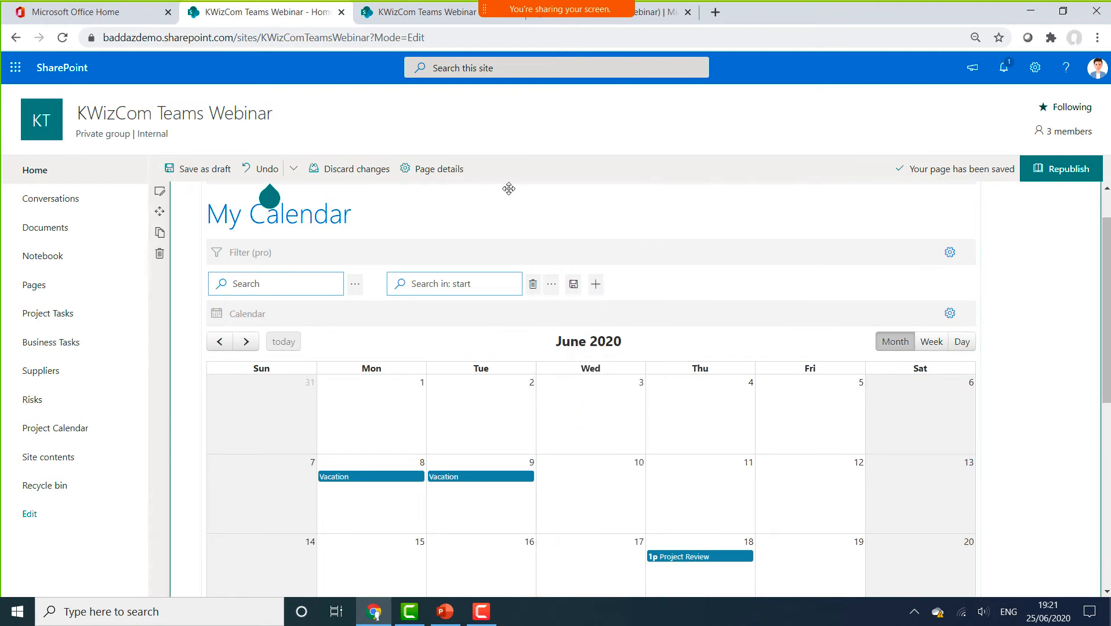
left_click(484, 288)
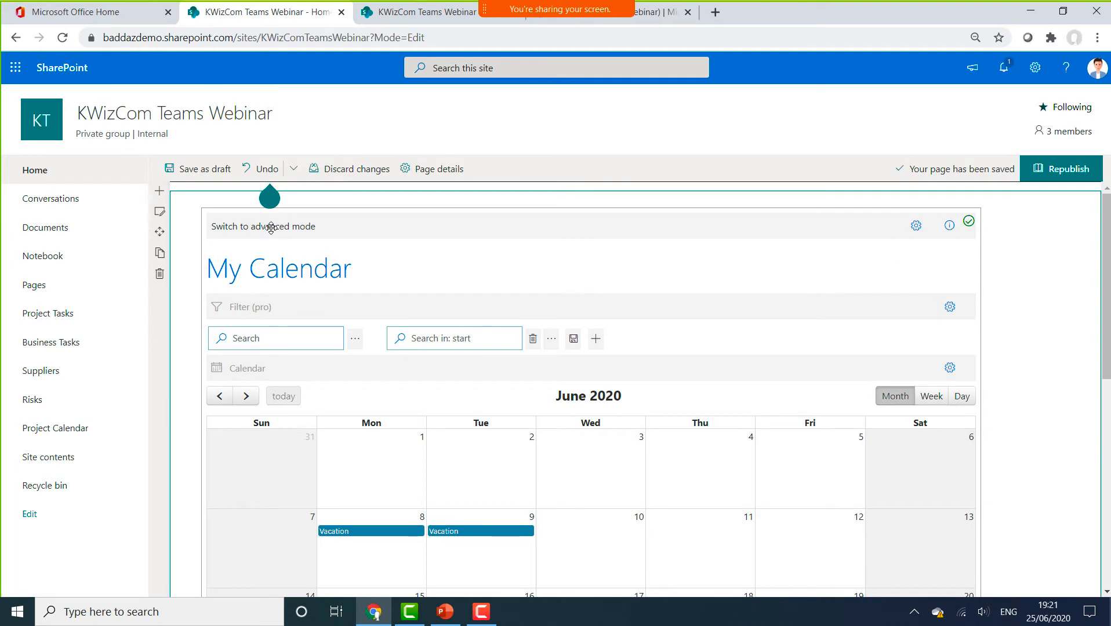
scroll(282, 227, "down", 1)
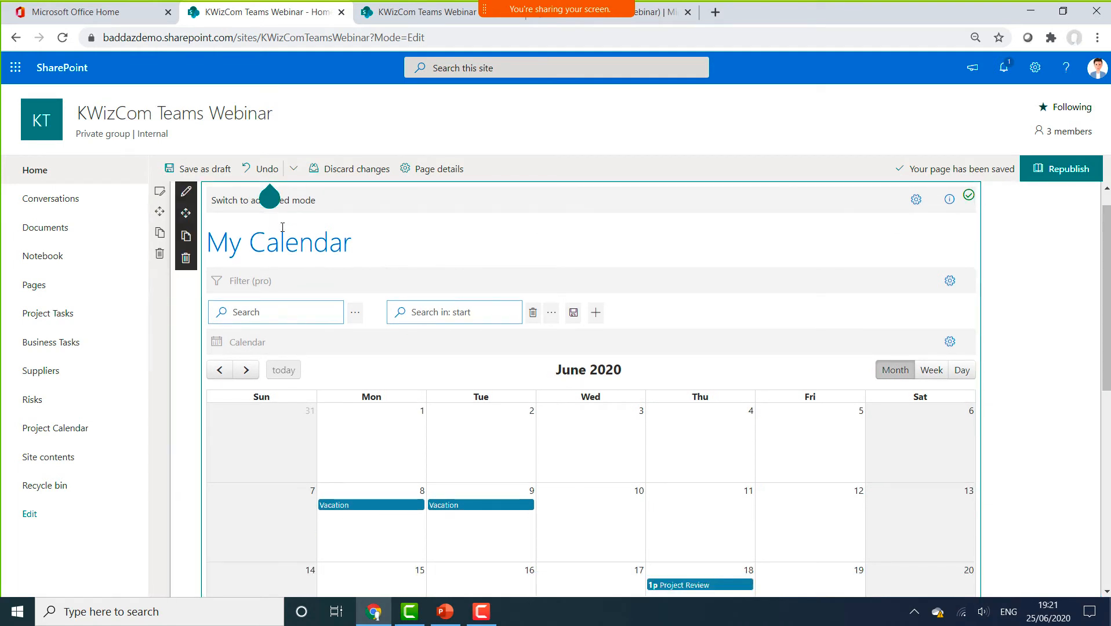
Step: Switch the web part to advanced mode and insert a Conditional Formatting (pro) section above the filter
left_click(299, 201)
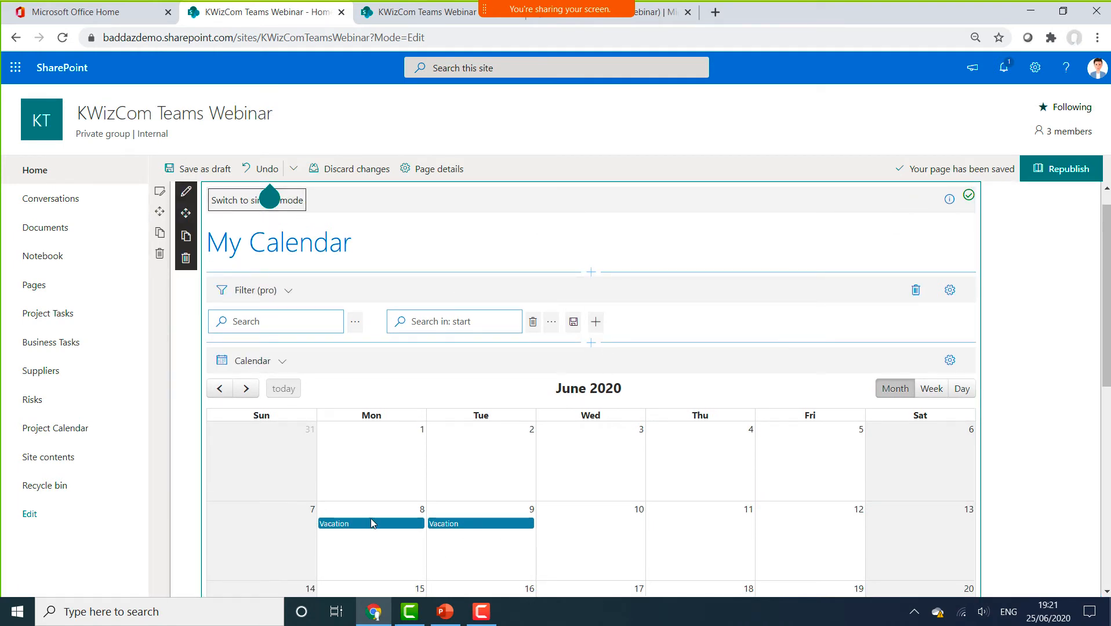
left_click(590, 271)
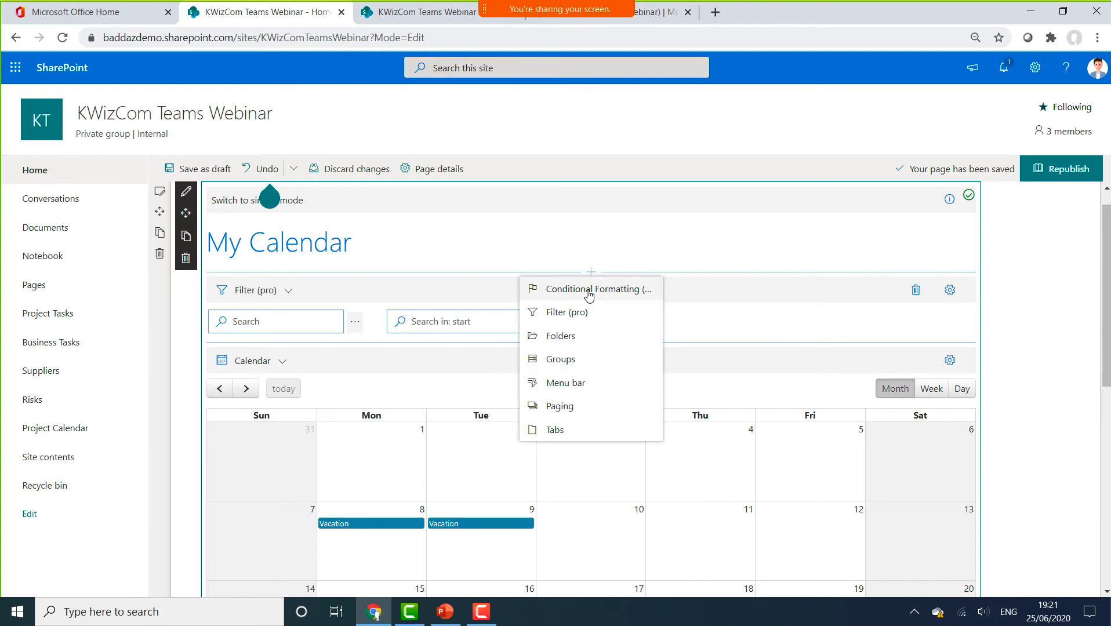
left_click(589, 290)
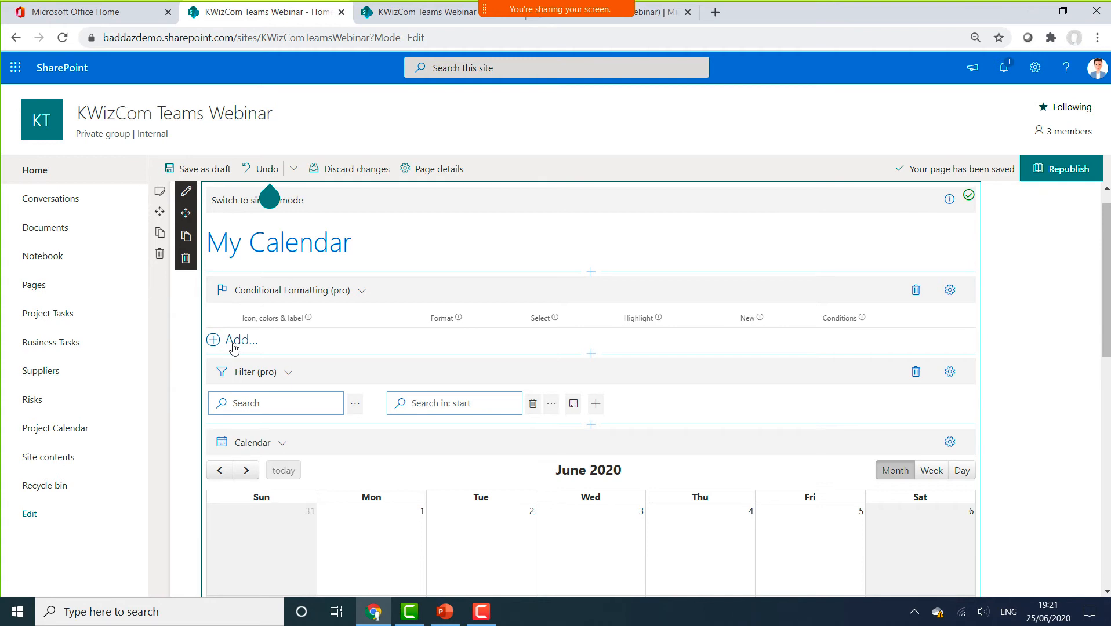
Step: Add a conditional formatting rule and set its color to the blue-violet #6B74F4
left_click(235, 345)
left_click(255, 339)
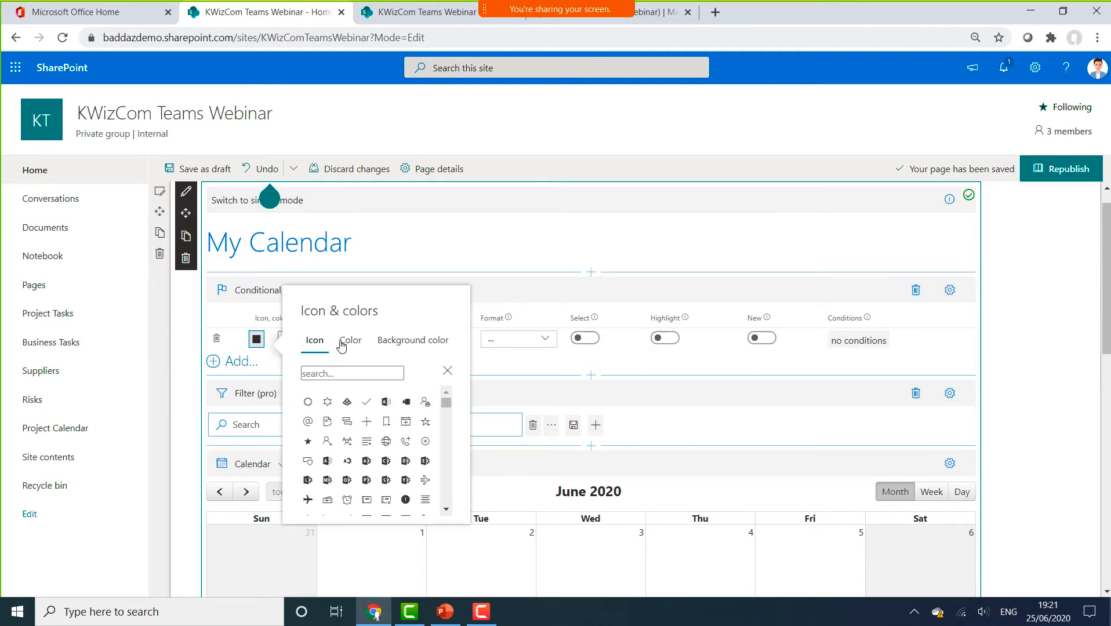
left_click(342, 344)
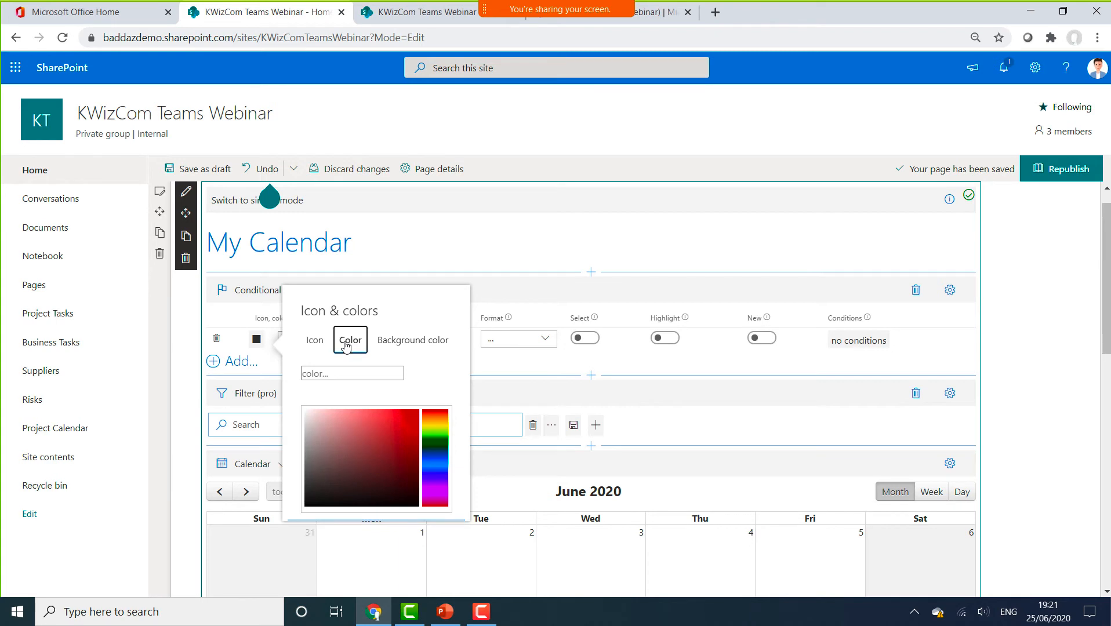
left_click(444, 474)
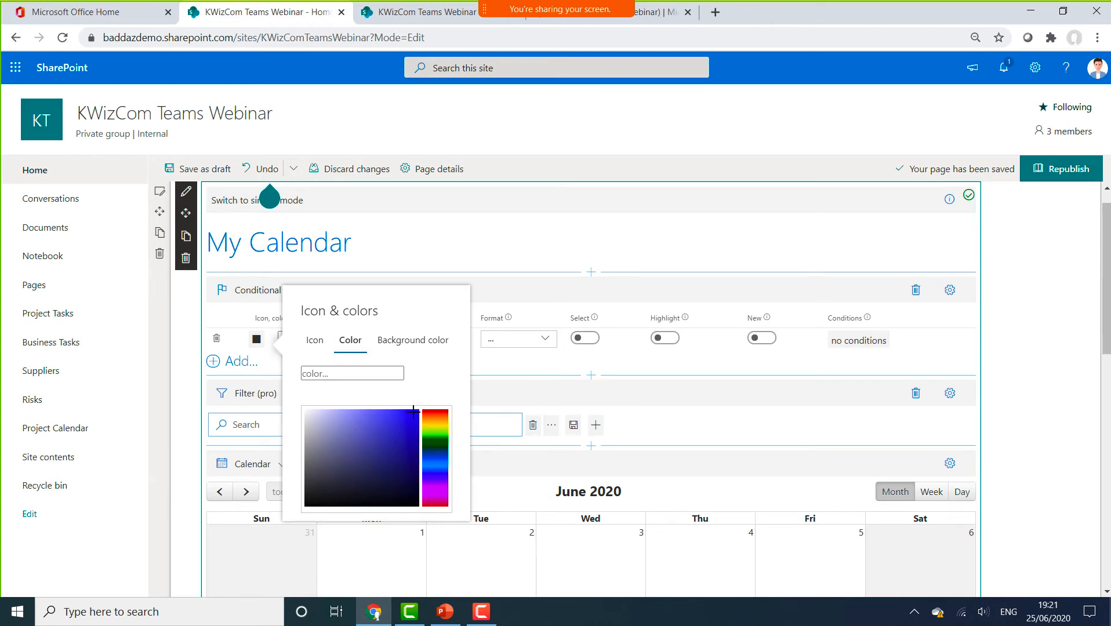
left_click(413, 411)
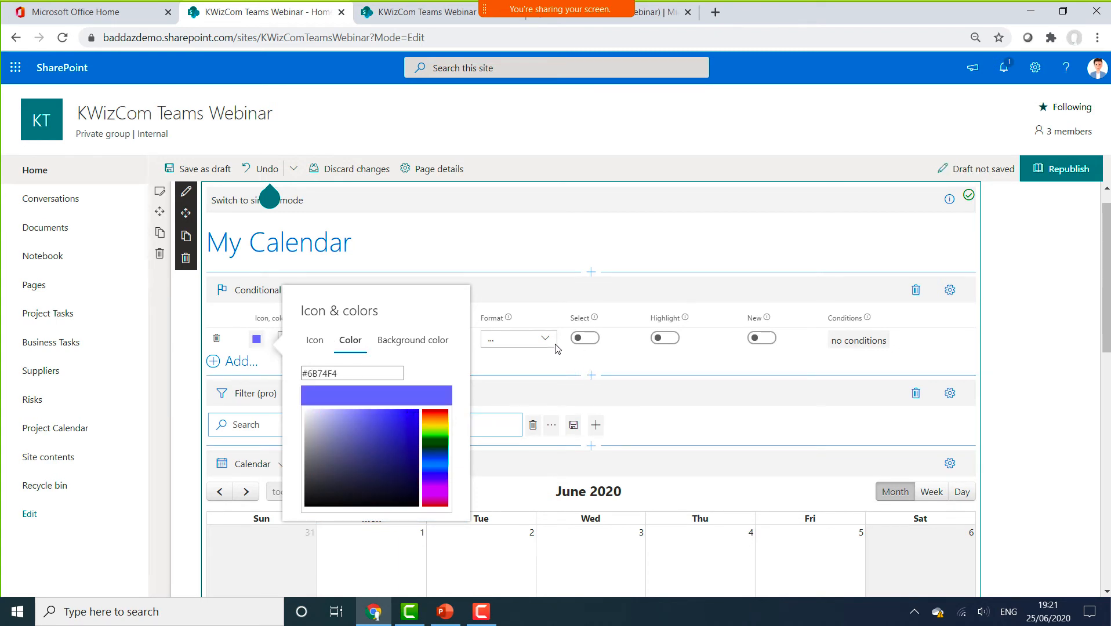
left_click(528, 311)
Step: Give the formatting rule the condition subject contains "Vacation" and save it
left_click(851, 343)
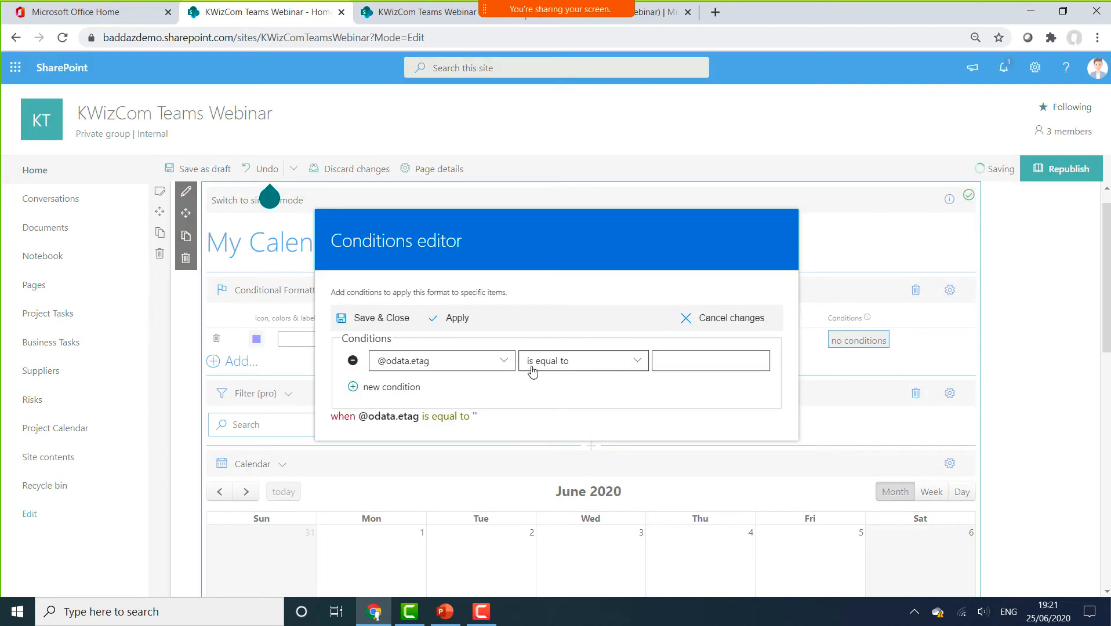
left_click(507, 361)
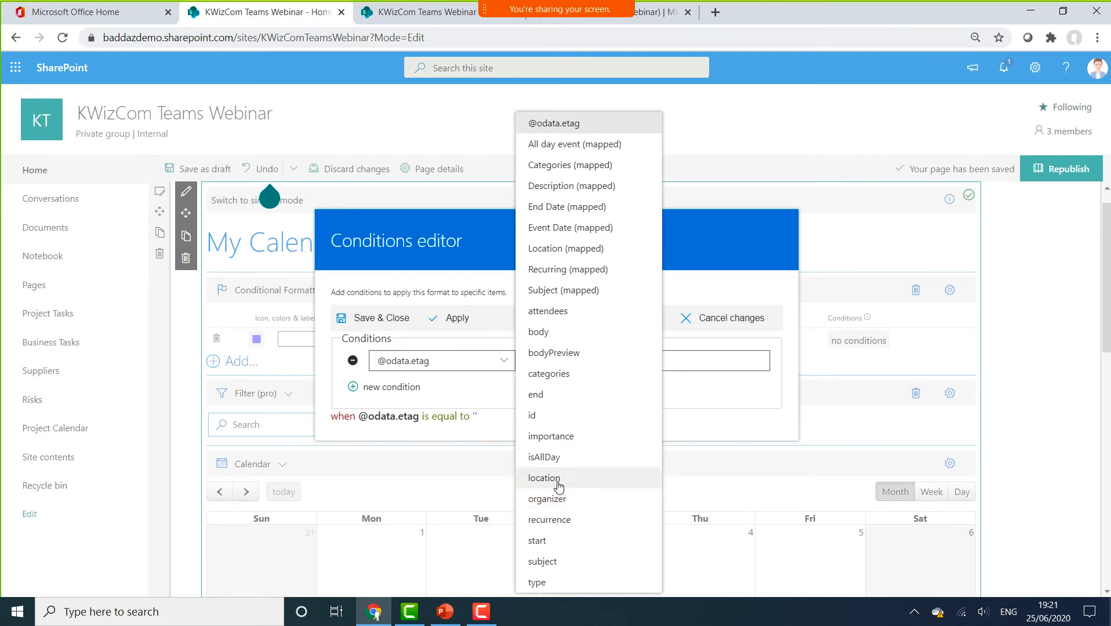
left_click(553, 561)
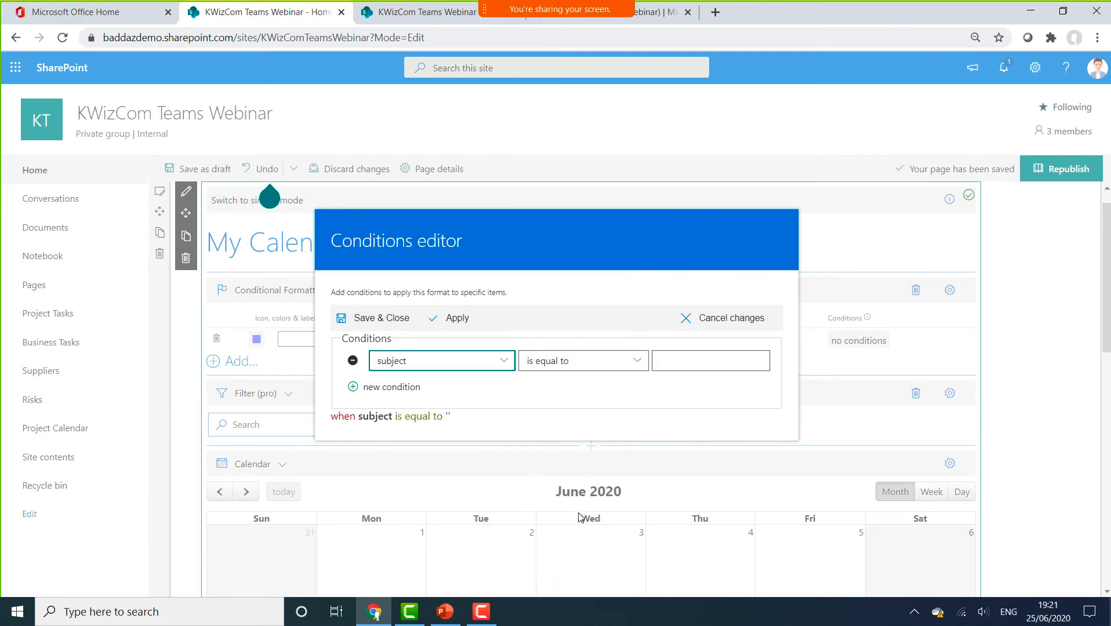
left_click(615, 374)
left_click(676, 353)
left_click(670, 360)
type("Vacation")
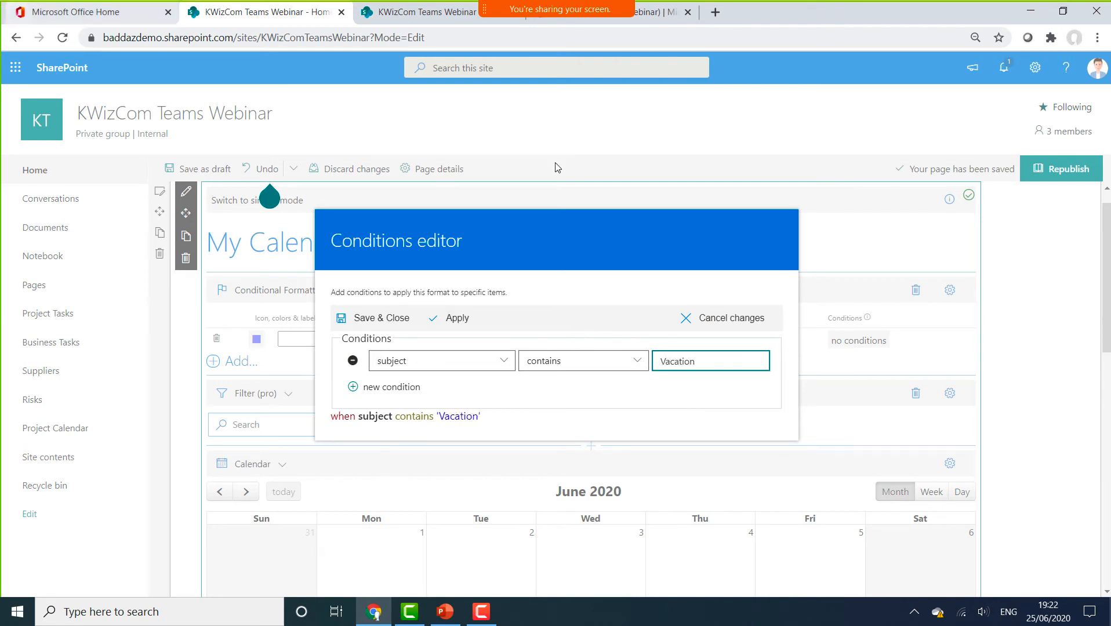
left_click(385, 319)
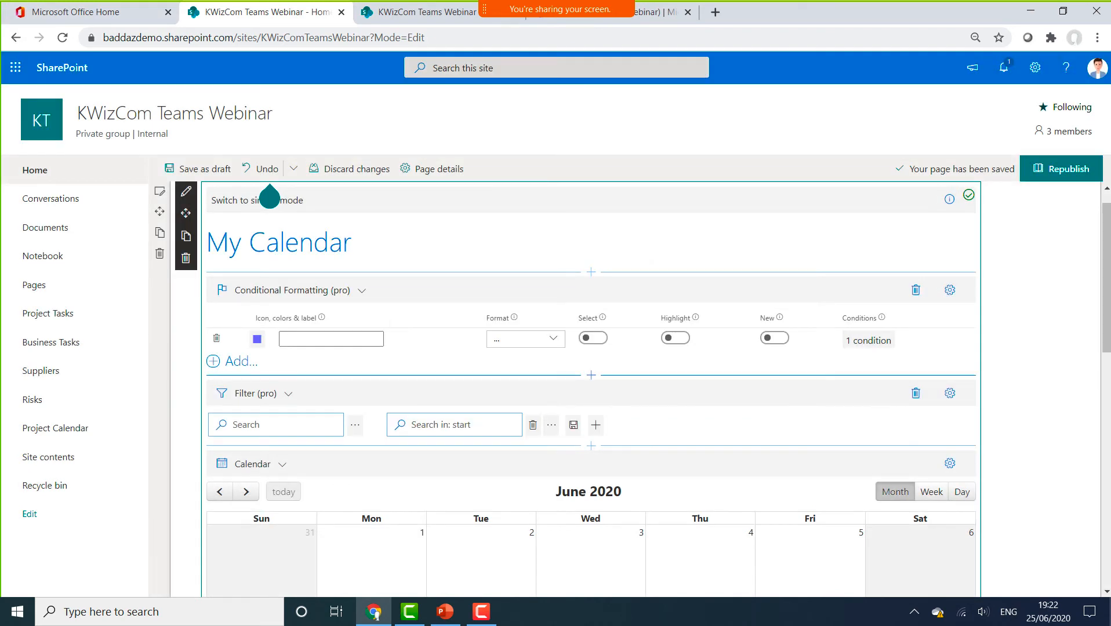
Step: Republish the page, reopen it for editing and switch the My Calendar web part back to advanced mode
left_click(1059, 171)
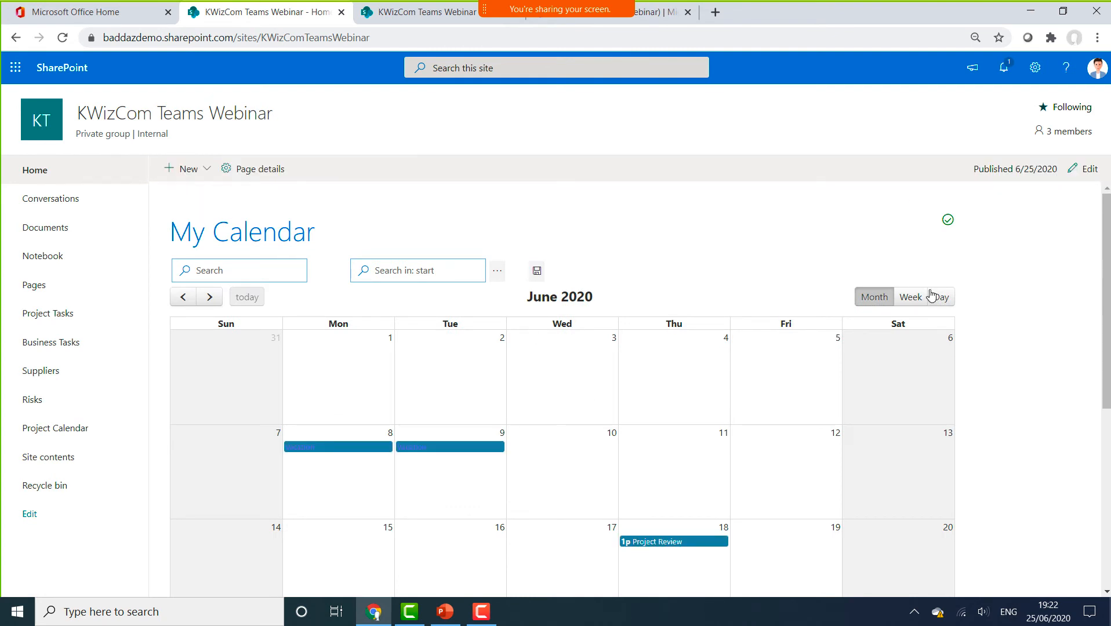
left_click(1094, 177)
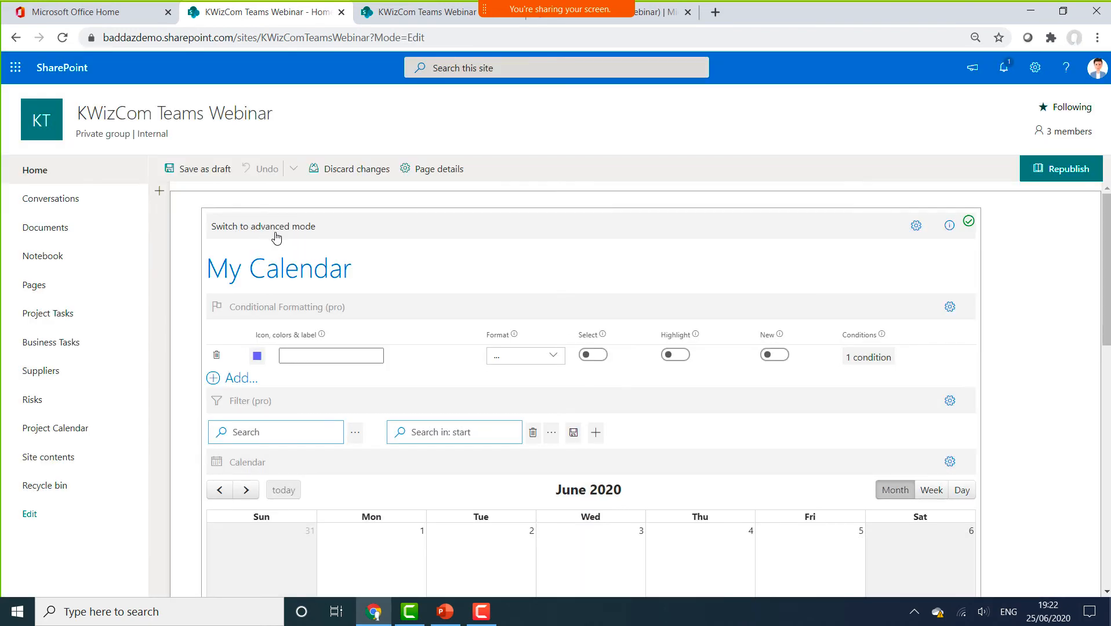
left_click(278, 231)
left_click(279, 231)
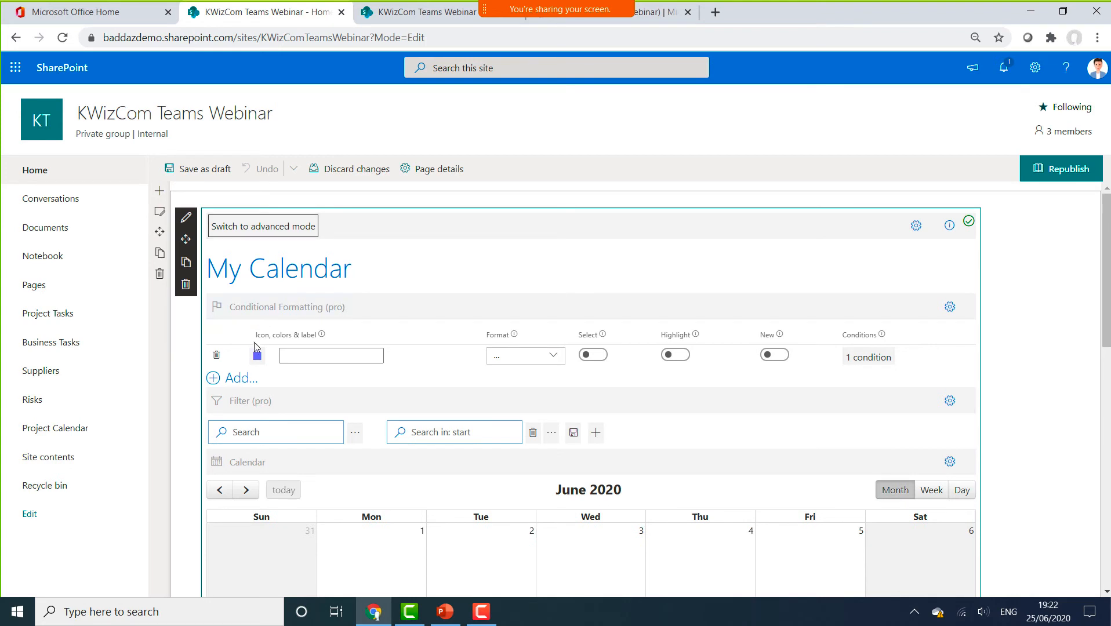
left_click(284, 232)
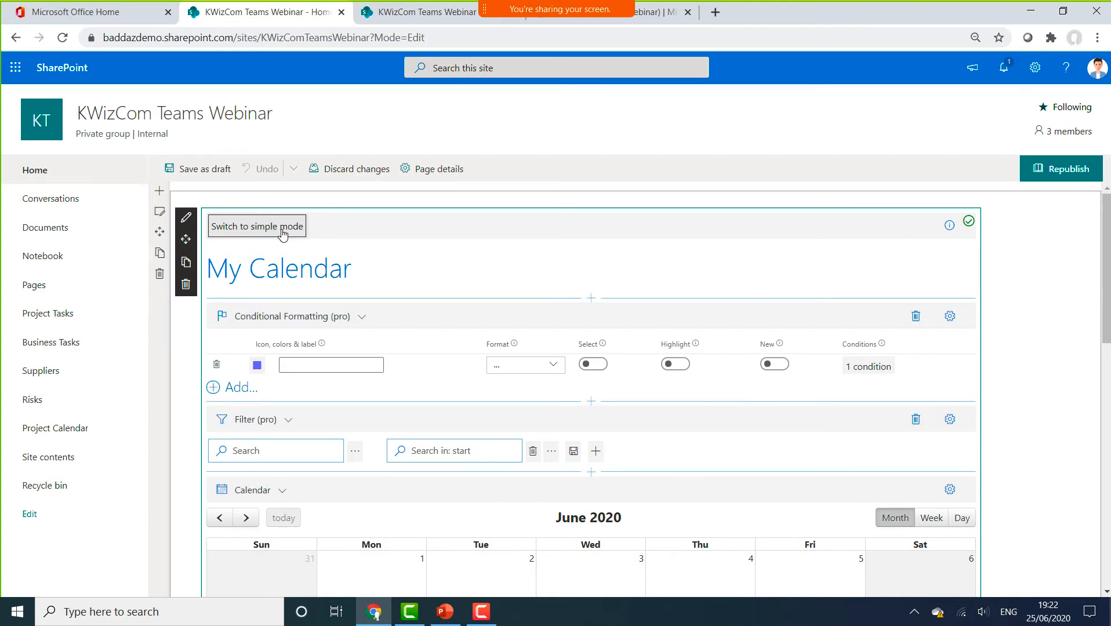
Step: Set the conditional formatting rule's background color to the coral red #E17F6B and republish the page
left_click(257, 365)
left_click(402, 377)
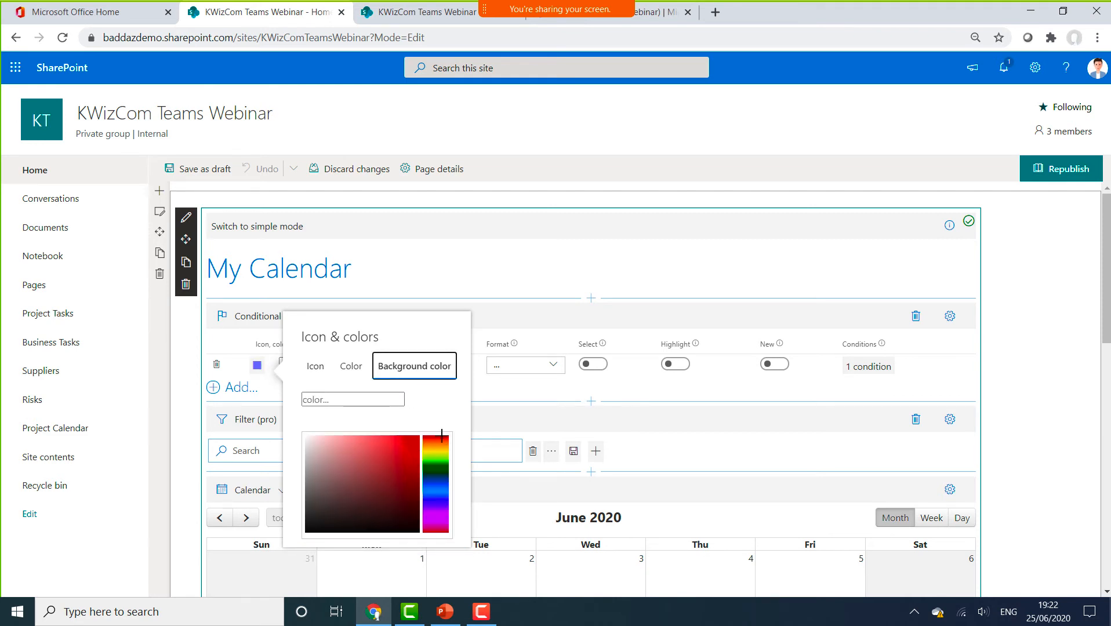
left_click(442, 435)
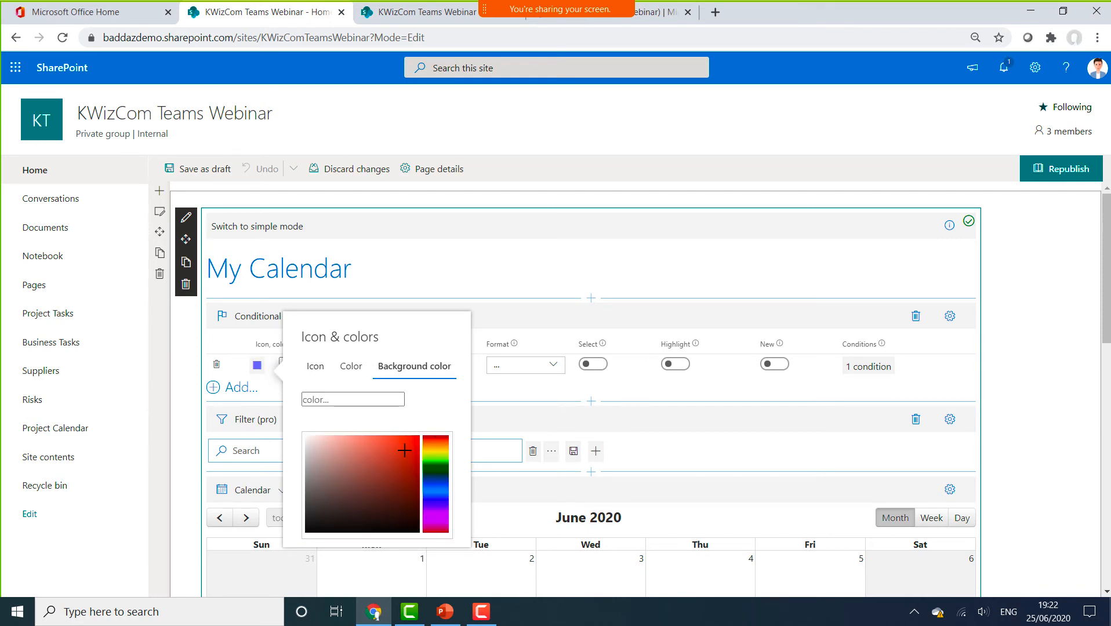
left_click(408, 445)
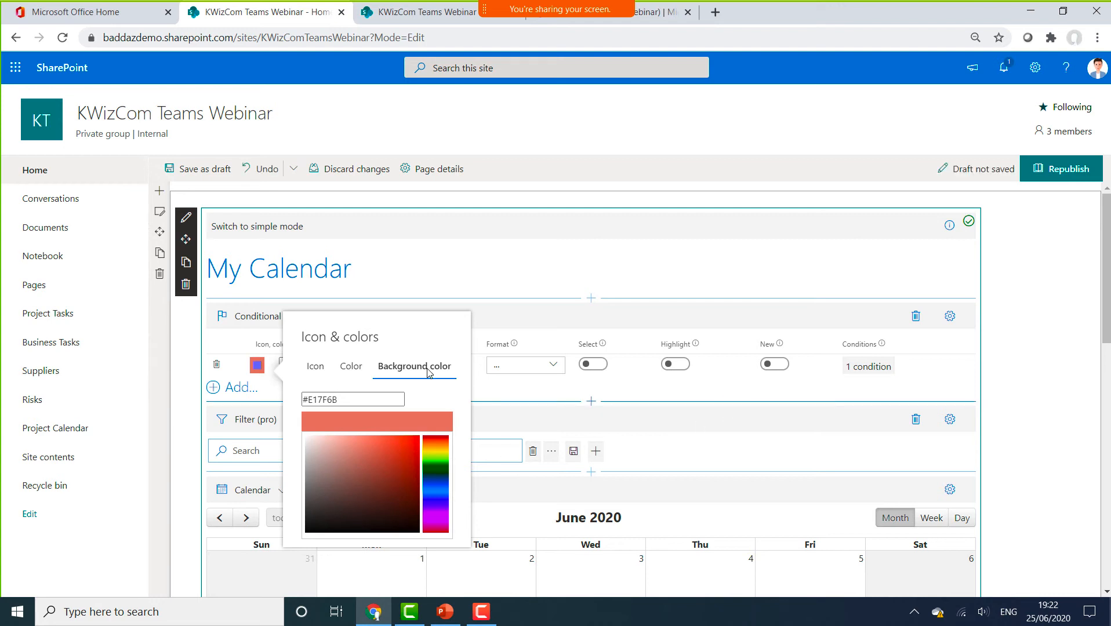
left_click(552, 343)
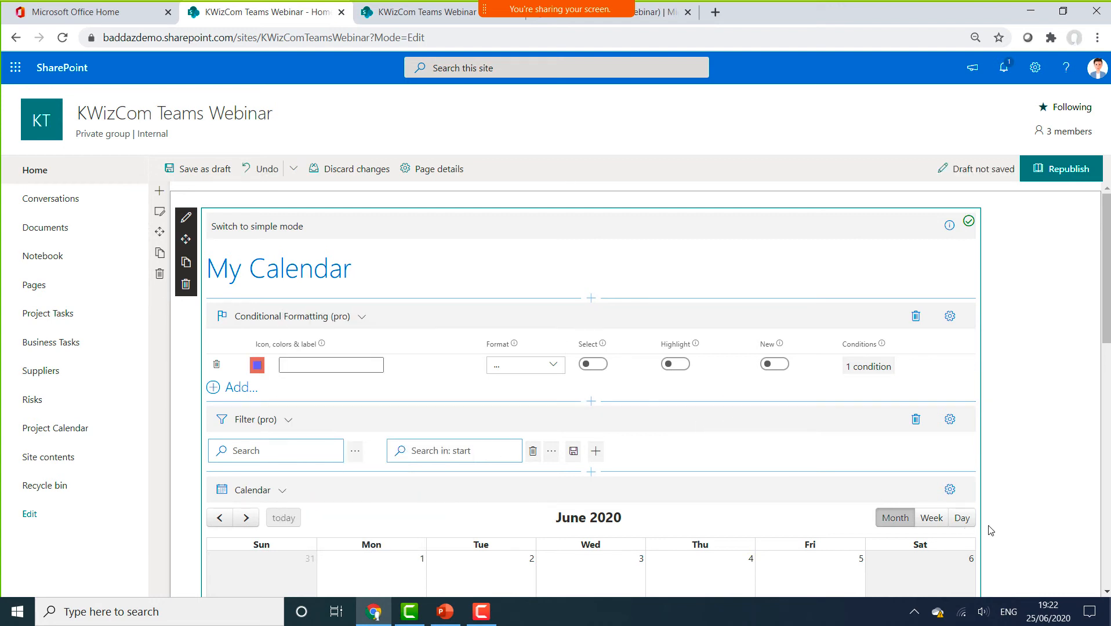
left_click(1068, 179)
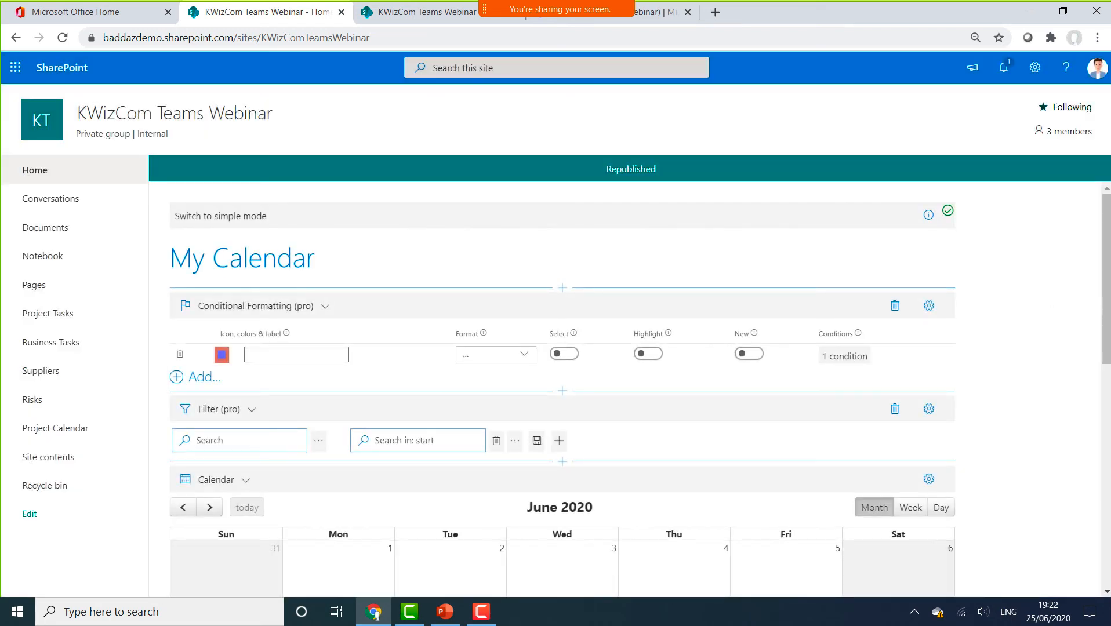
scroll(1109, 316, "down", 1)
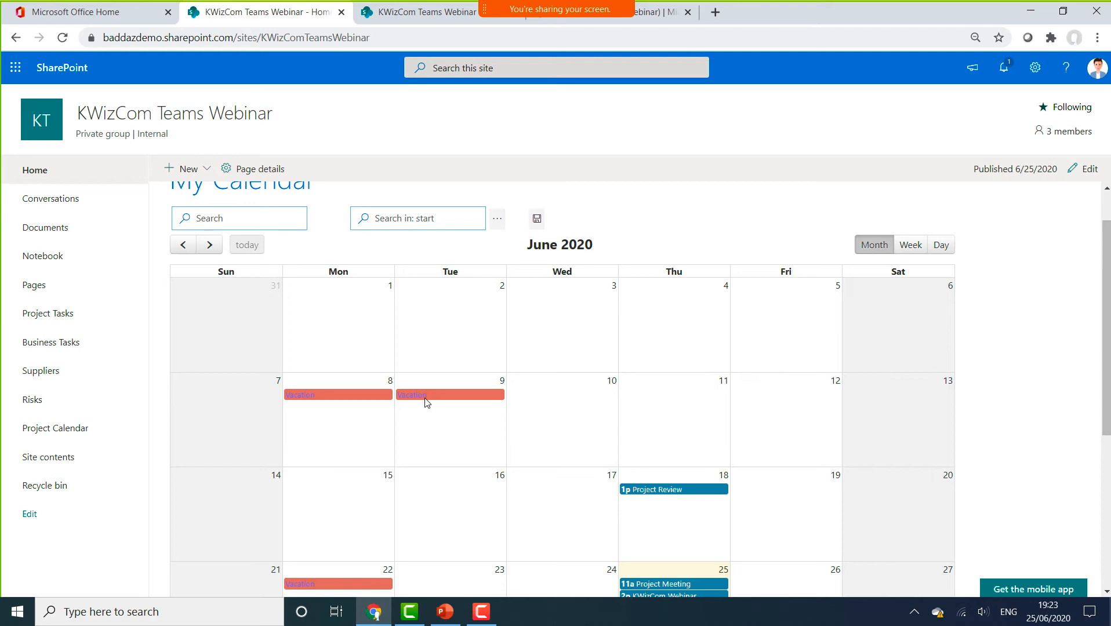
Step: Switch to Microsoft Teams and open the Project Calendar in the Webinar channel
left_click(667, 17)
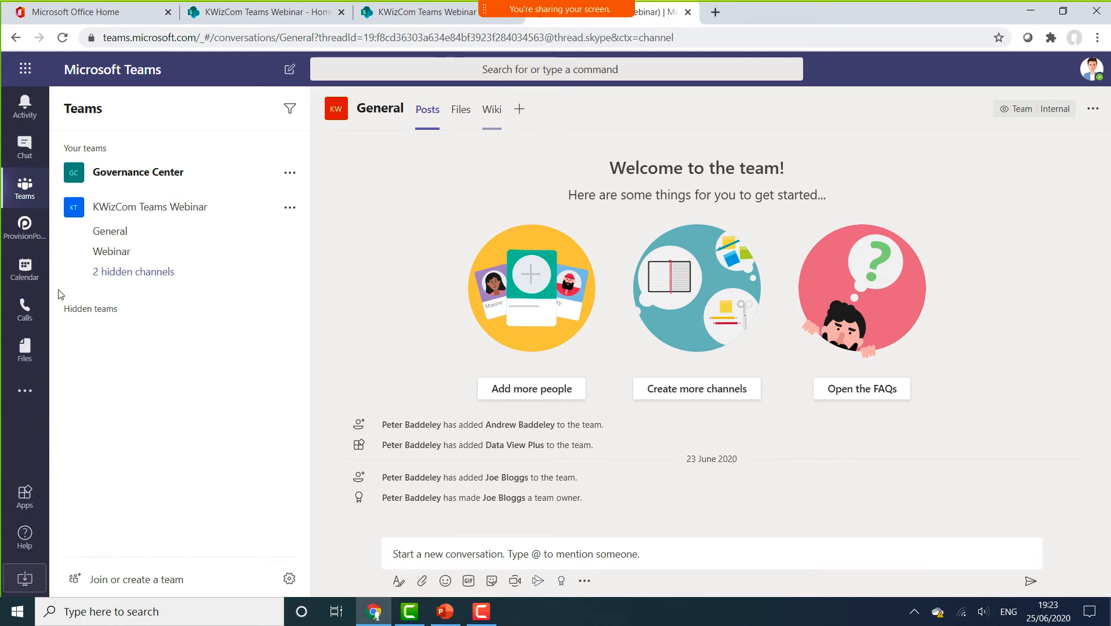
left_click(128, 259)
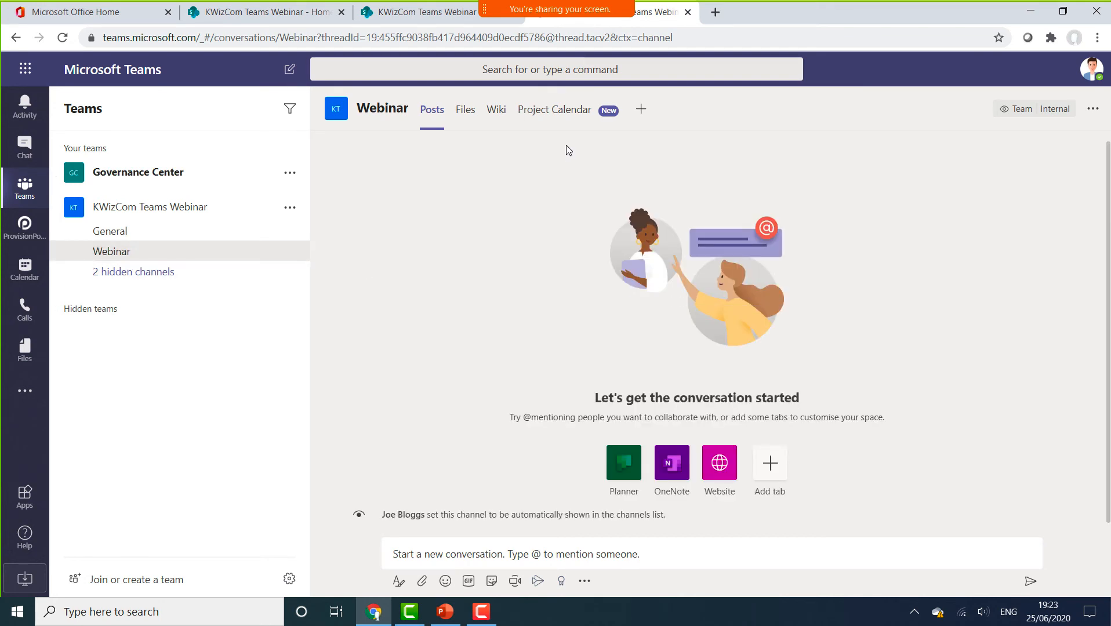
left_click(564, 113)
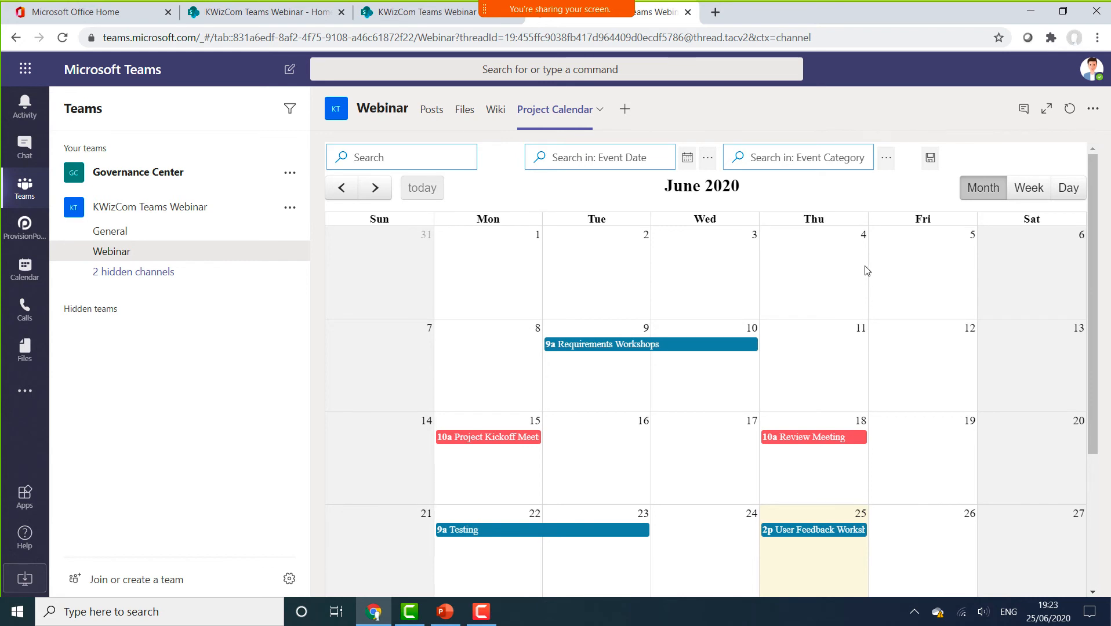
Step: Filter the project calendar by the event category Engagement and clear the filter again
left_click(885, 160)
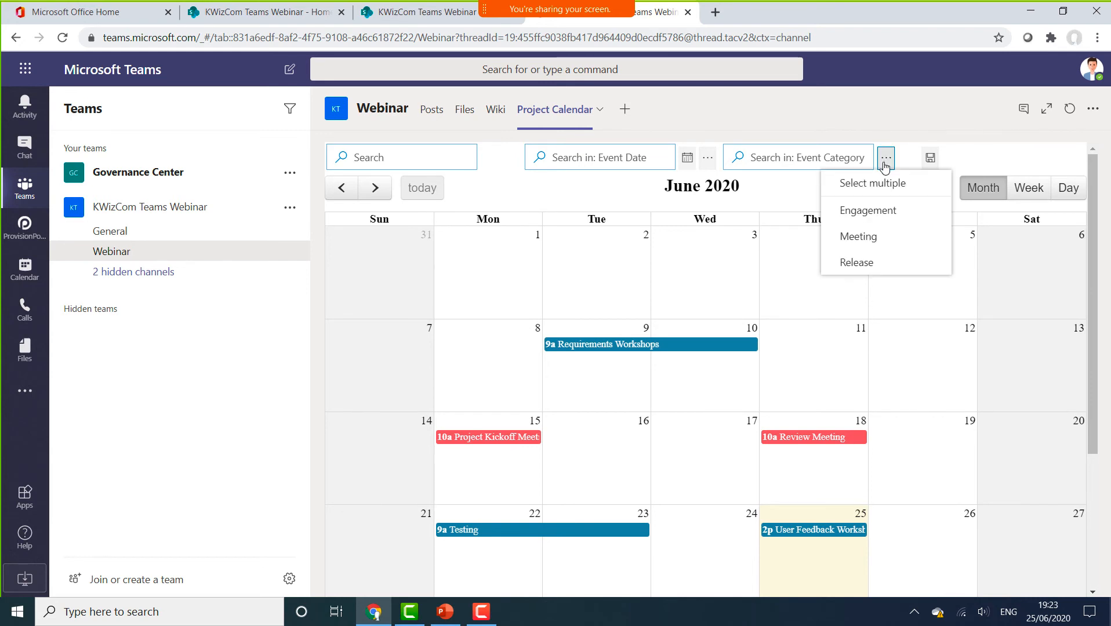
left_click(879, 211)
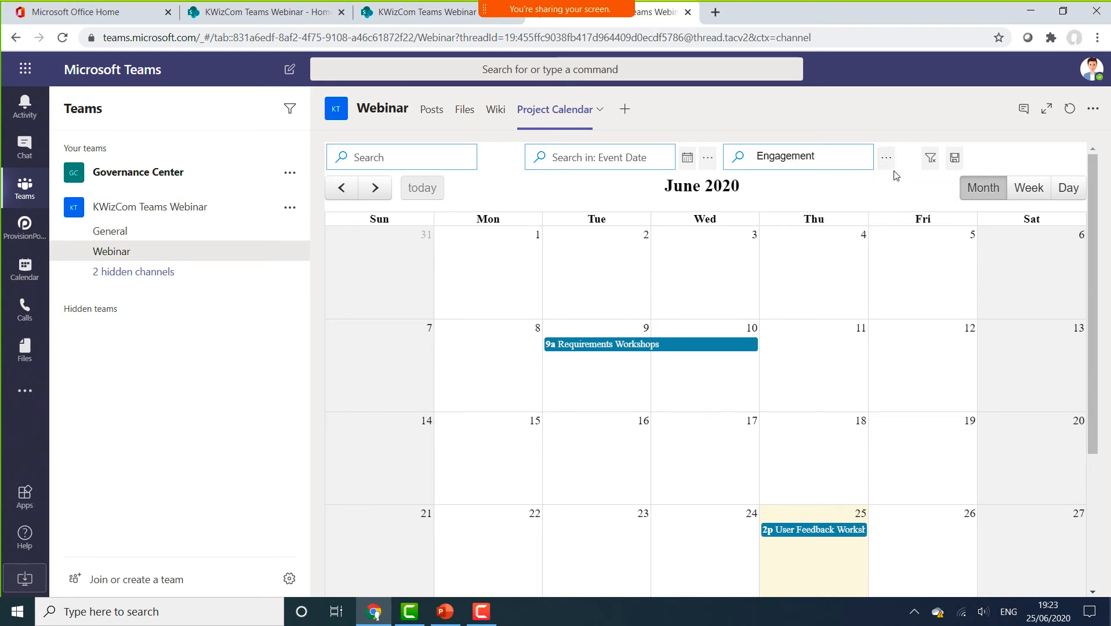
left_click(923, 155)
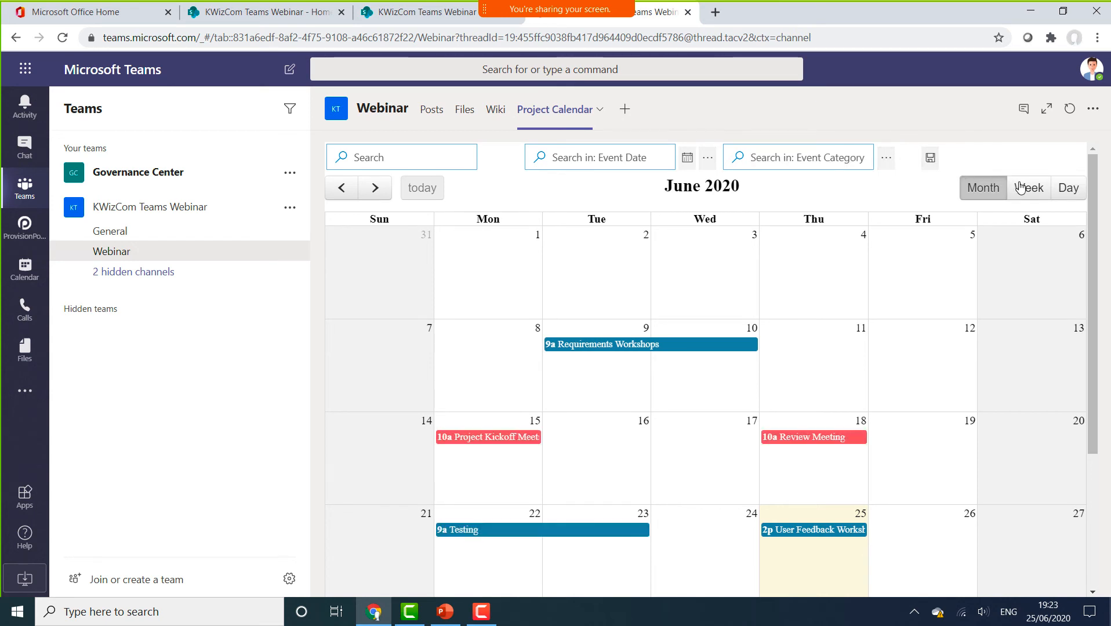
Step: View the project calendar by week and by day, and return to the month view
left_click(1036, 194)
left_click(1082, 192)
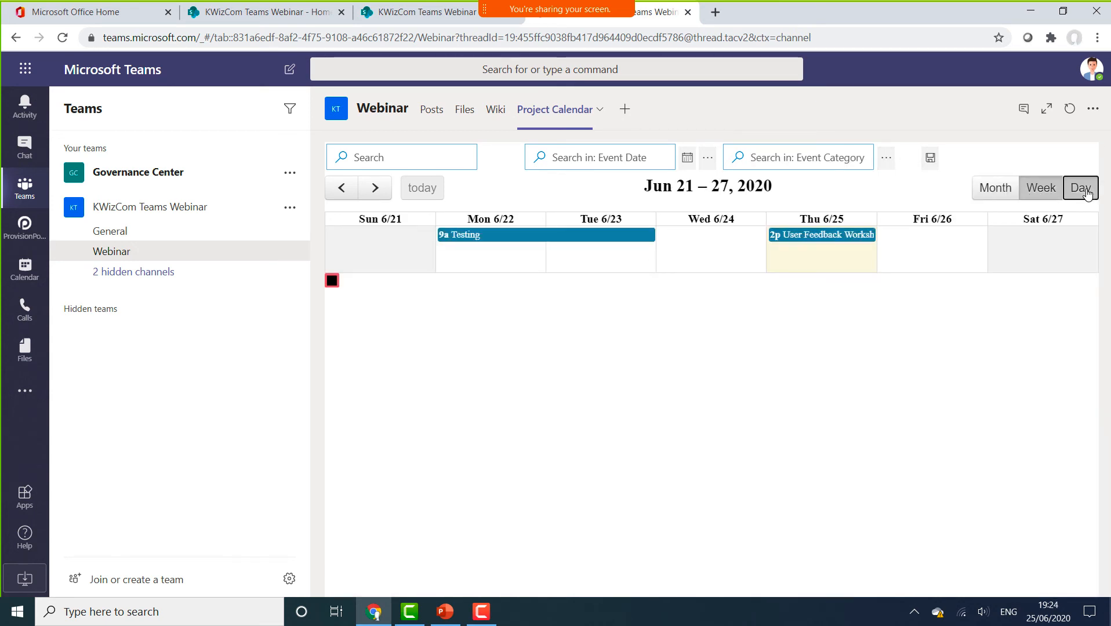
left_click(998, 196)
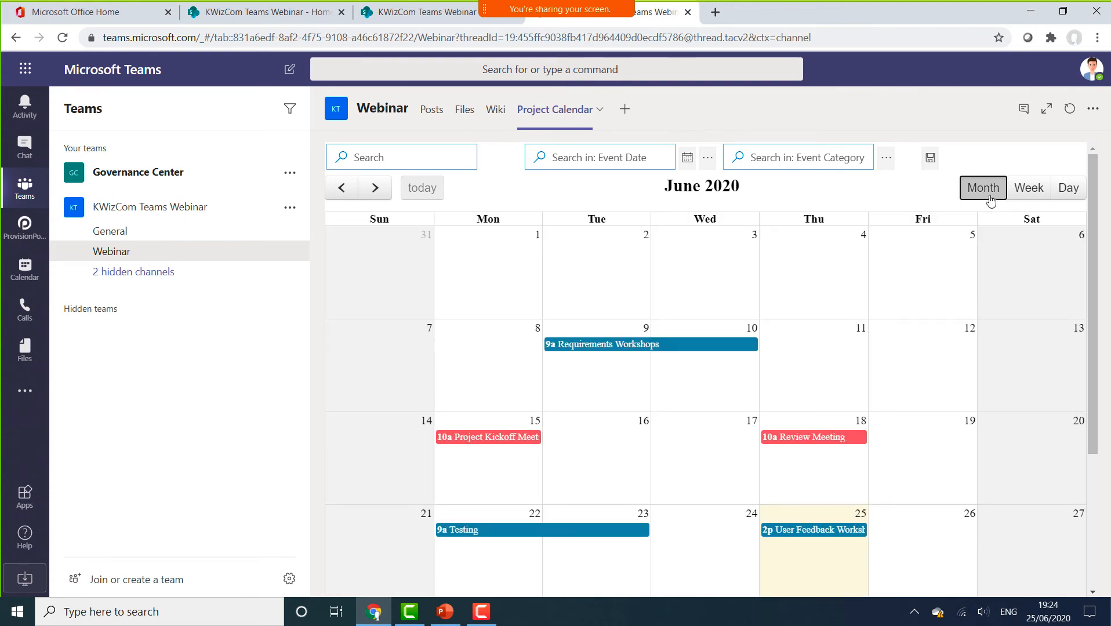
Step: Add a Data View Plus tab to the Webinar channel without posting about it to the channel
left_click(625, 110)
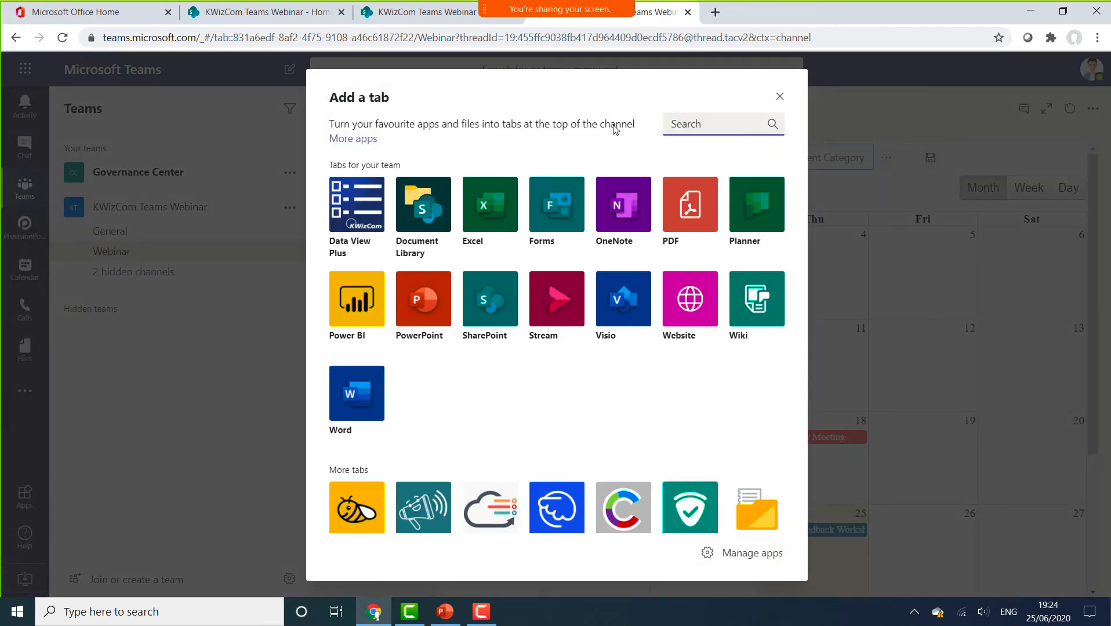
left_click(382, 225)
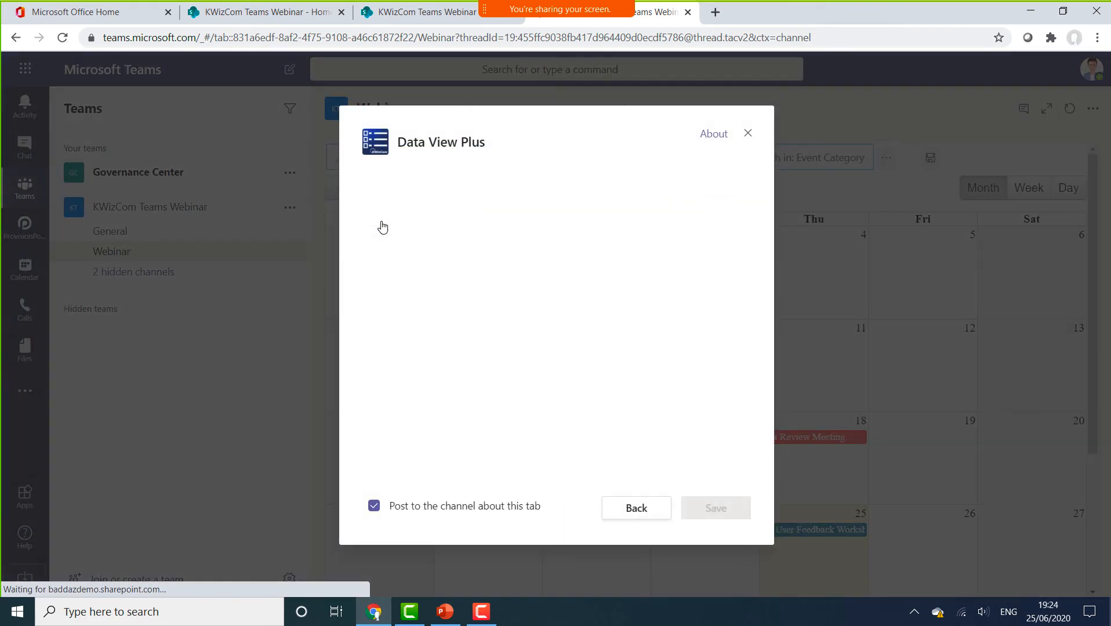
left_click(396, 509)
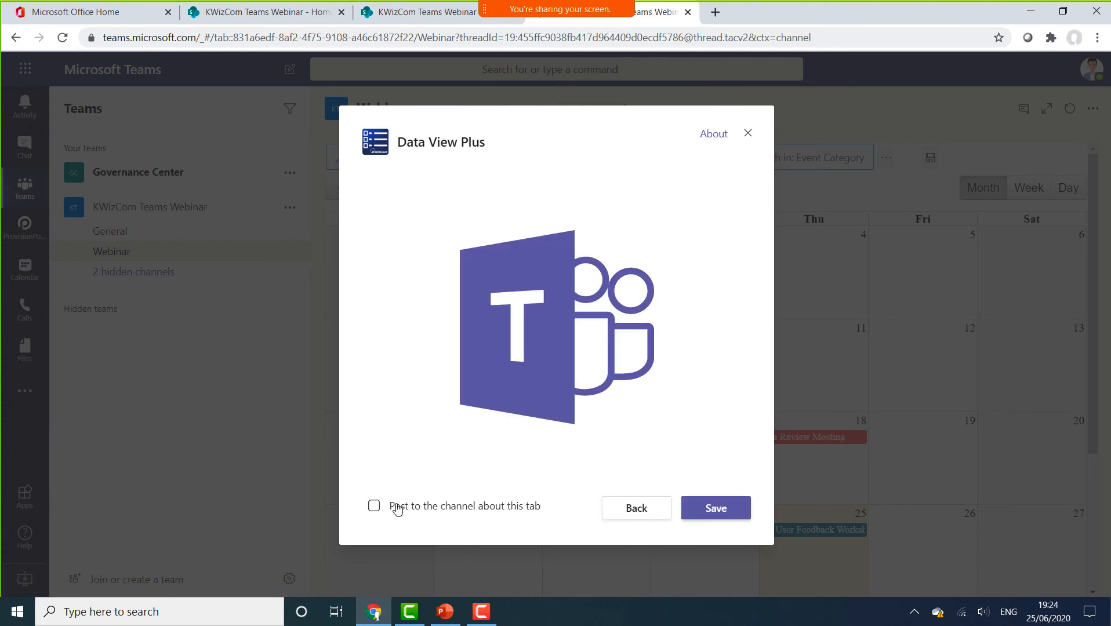
left_click(722, 508)
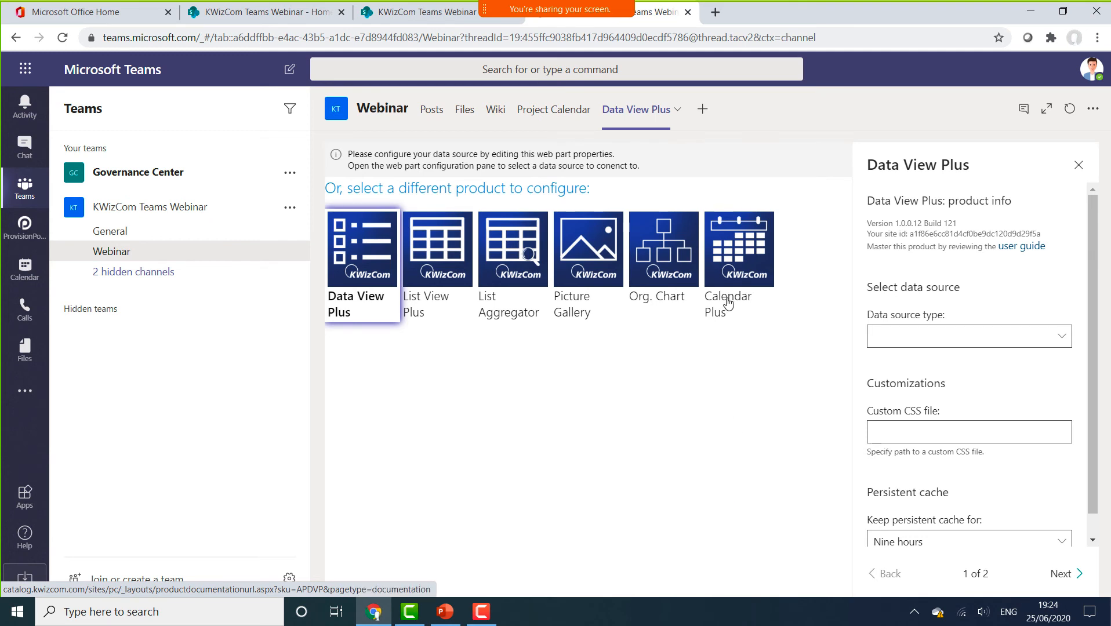
Step: Configure the tab as Calendar Plus with a SharePoint List data source connected to the Project Calendar list
left_click(728, 254)
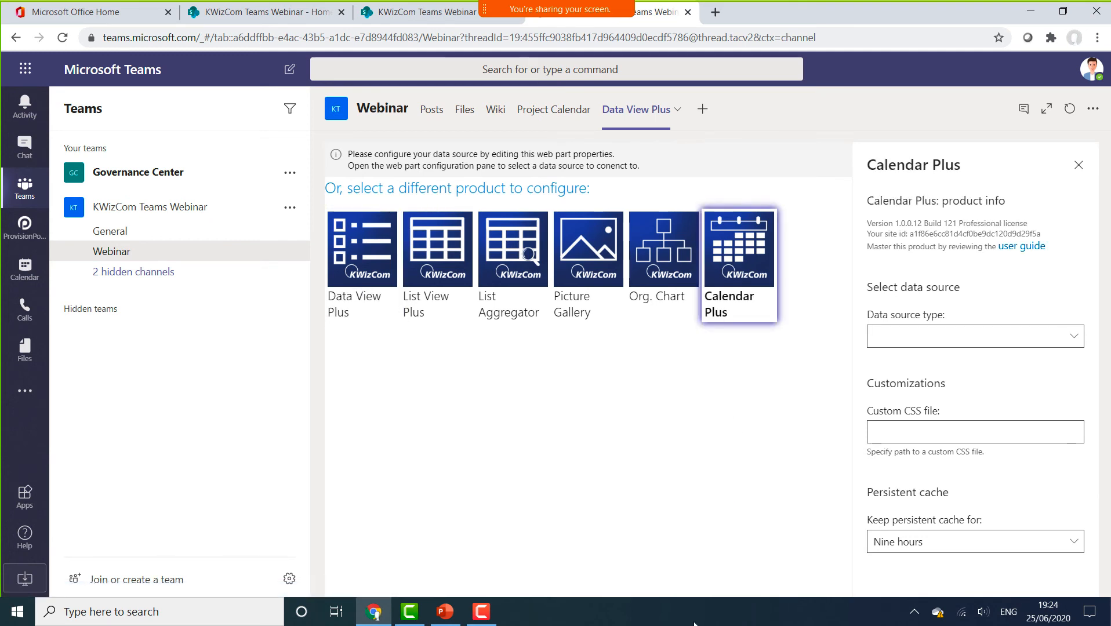
left_click(1030, 337)
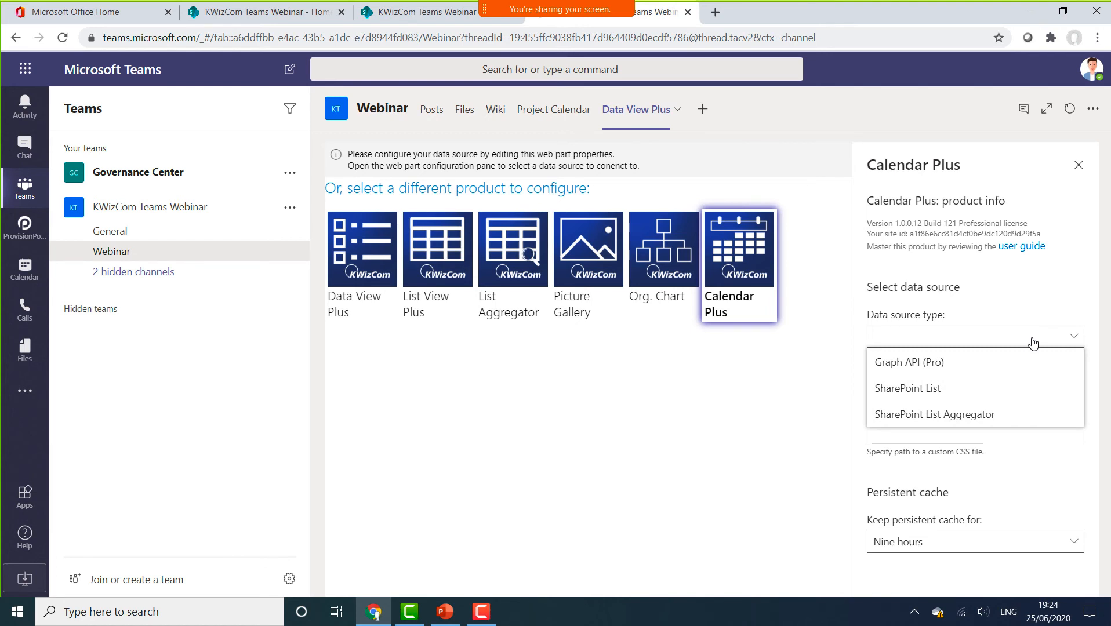
left_click(915, 388)
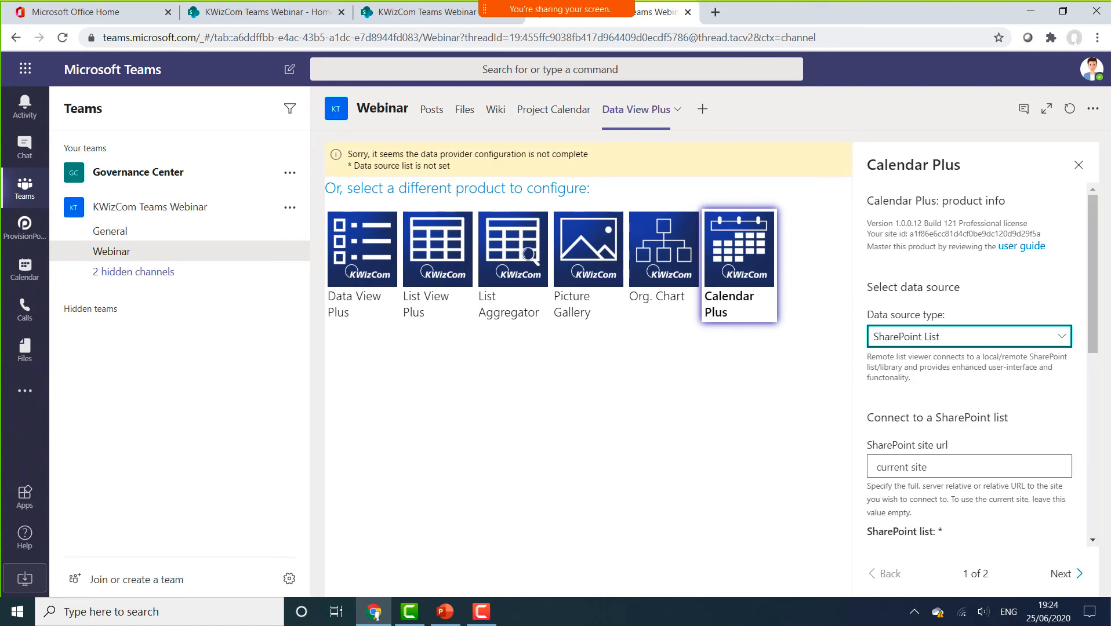
left_click_drag(1095, 290, 1105, 416)
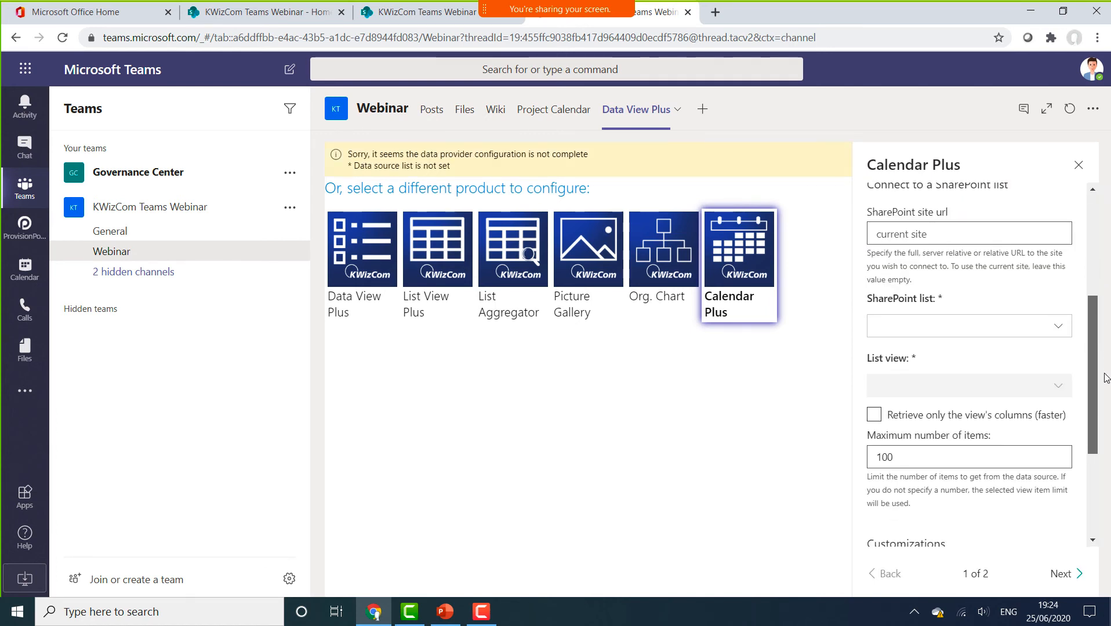
left_click(1035, 332)
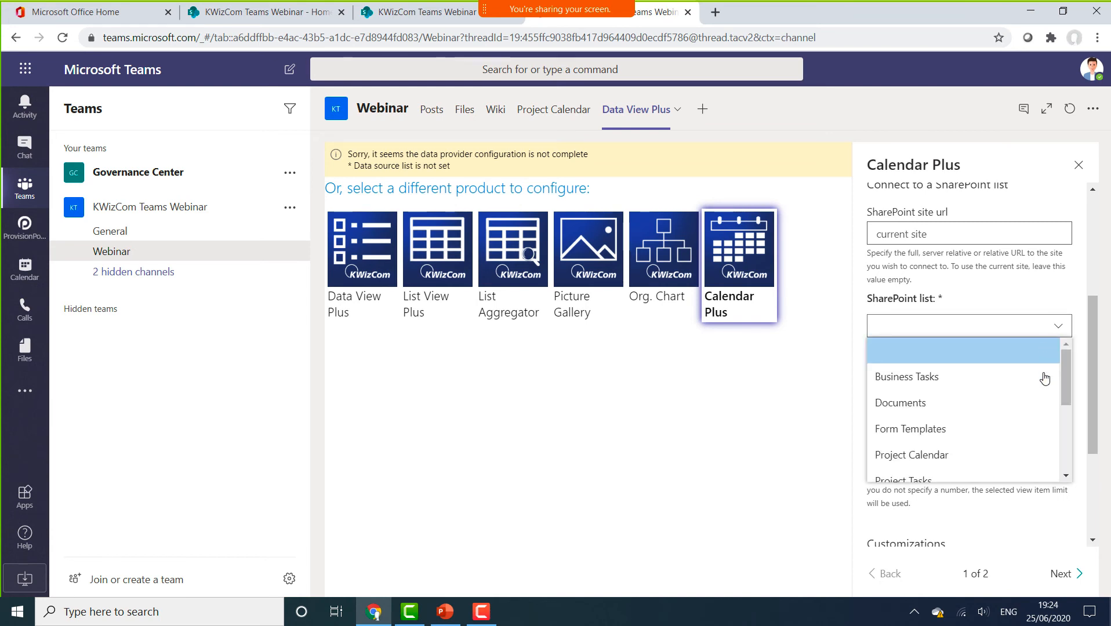
scroll(1053, 402, "down", 1)
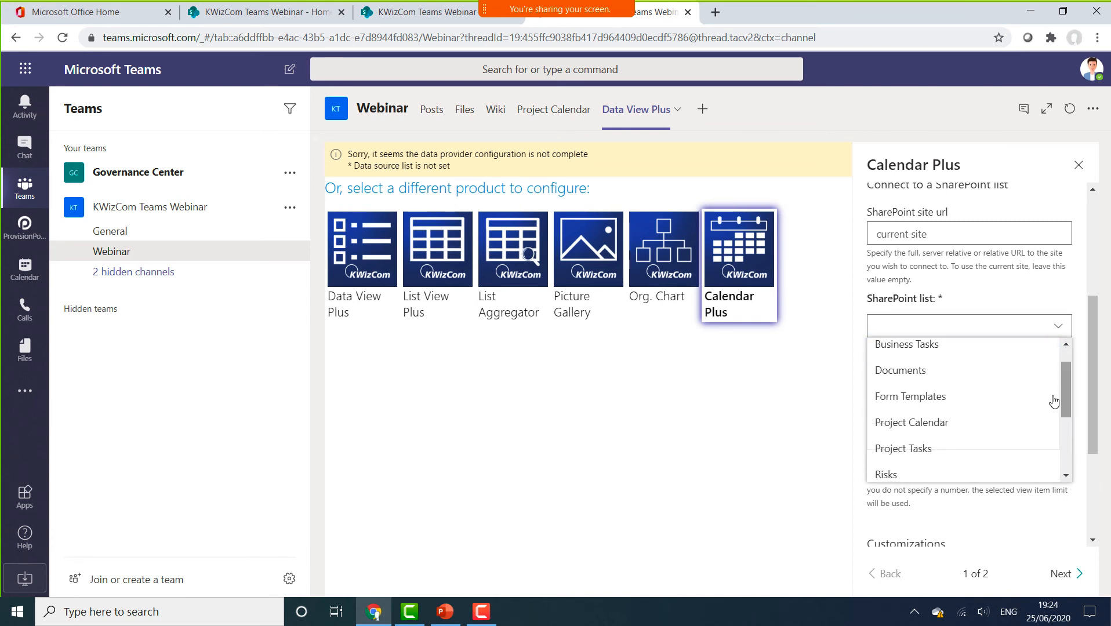
left_click(955, 422)
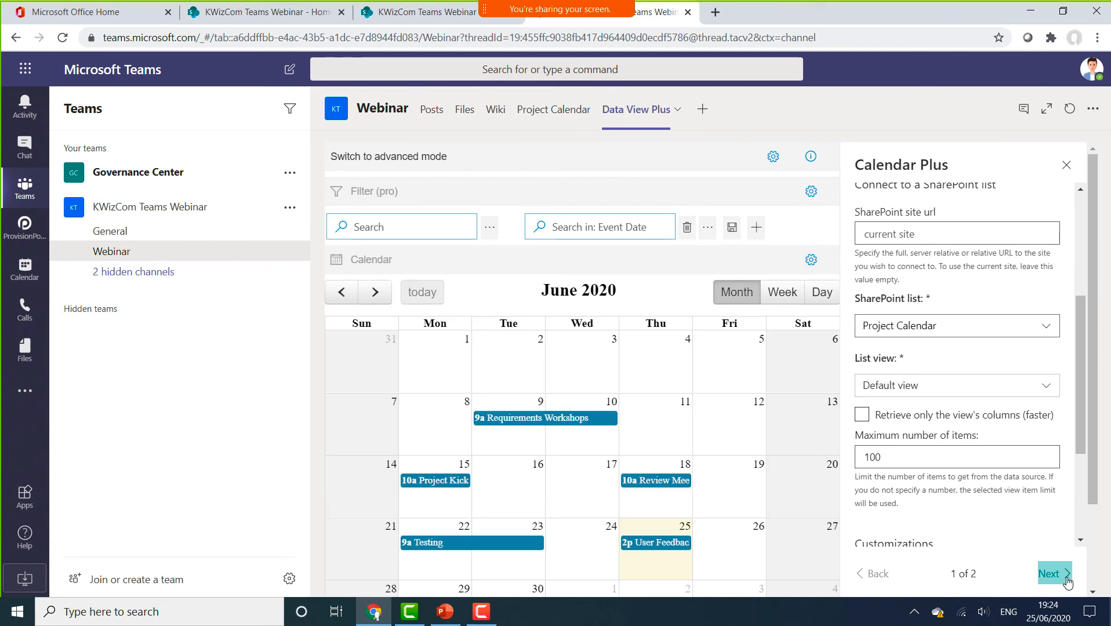
left_click(1065, 165)
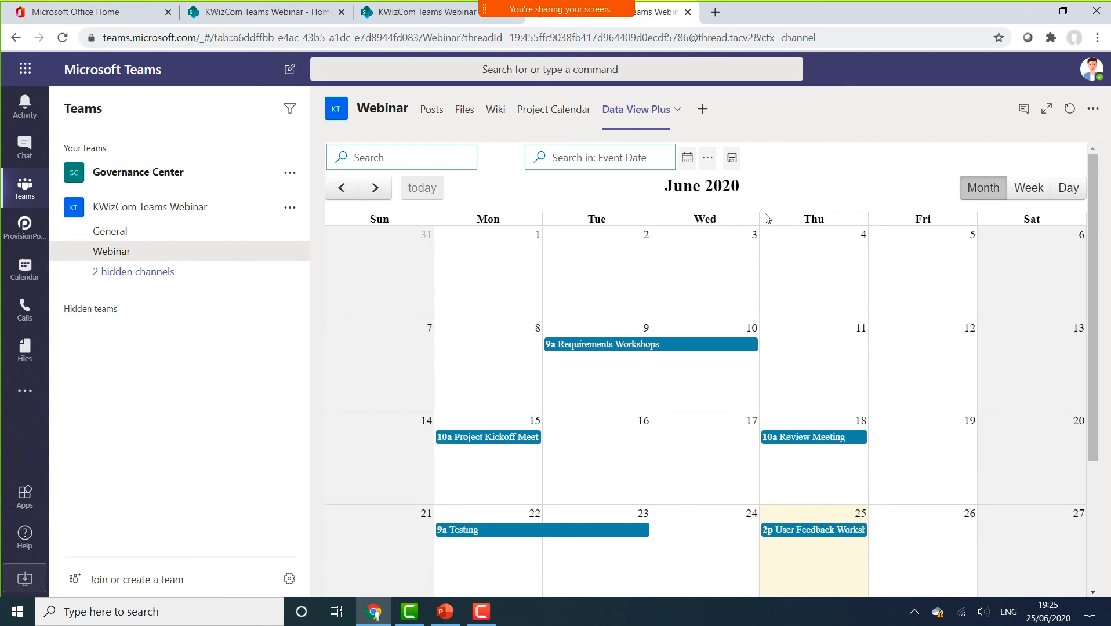
Step: Rename the Data View Plus tab to Calendar
left_click(676, 112)
left_click(642, 177)
type("Calenda")
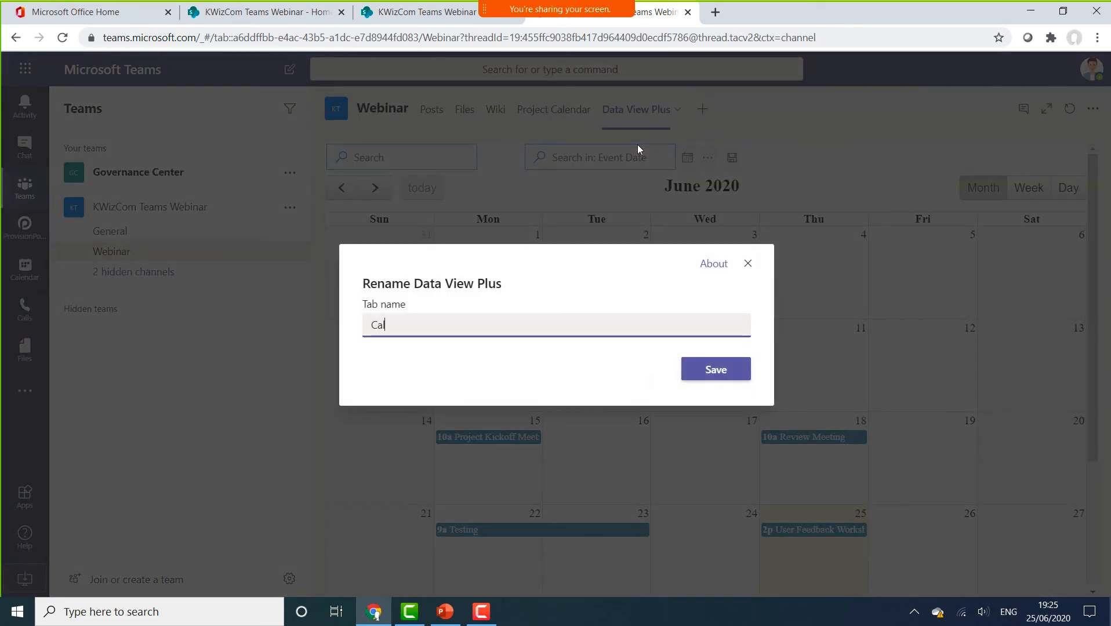
left_click(706, 370)
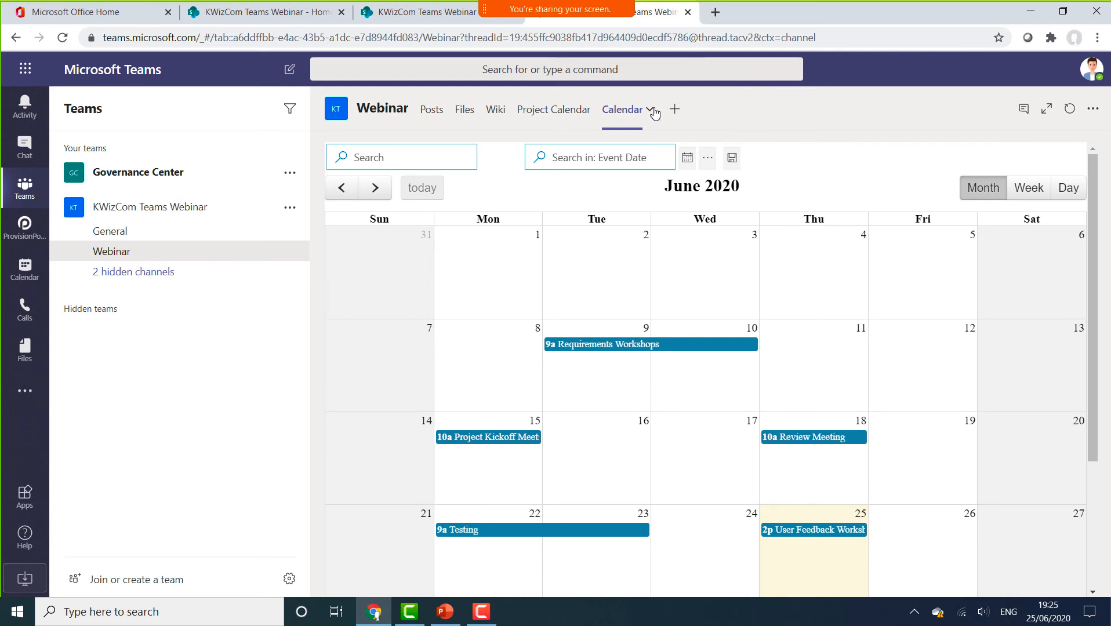
Step: Open the Calendar tab's settings and review the configuration options of the Calendar and Filter (pro) components
left_click(650, 110)
left_click(630, 156)
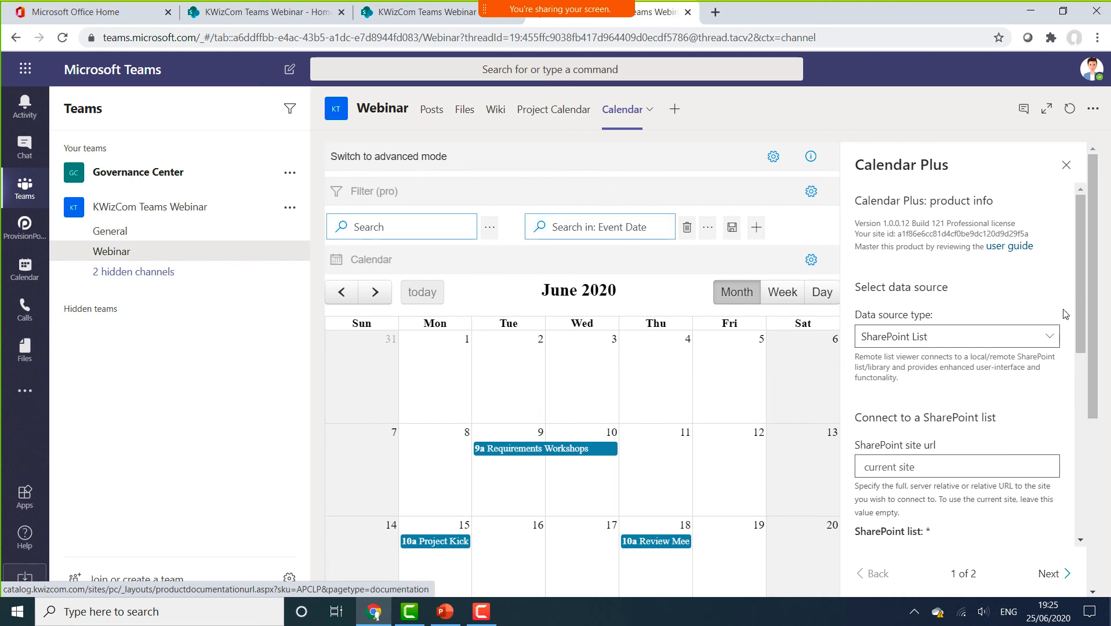
left_click(806, 265)
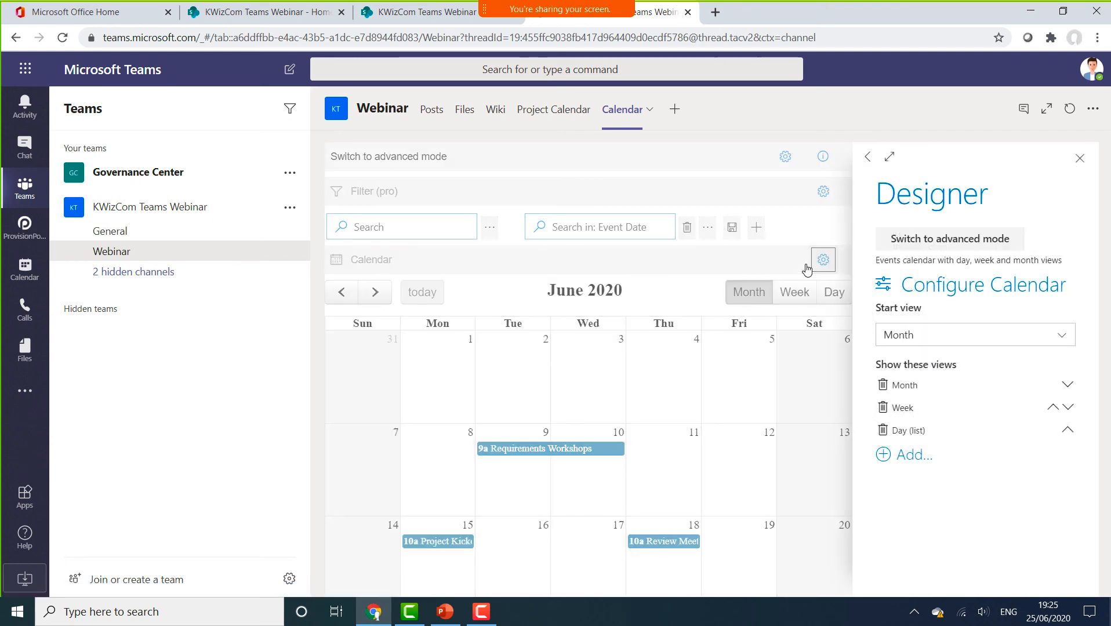
left_click(824, 193)
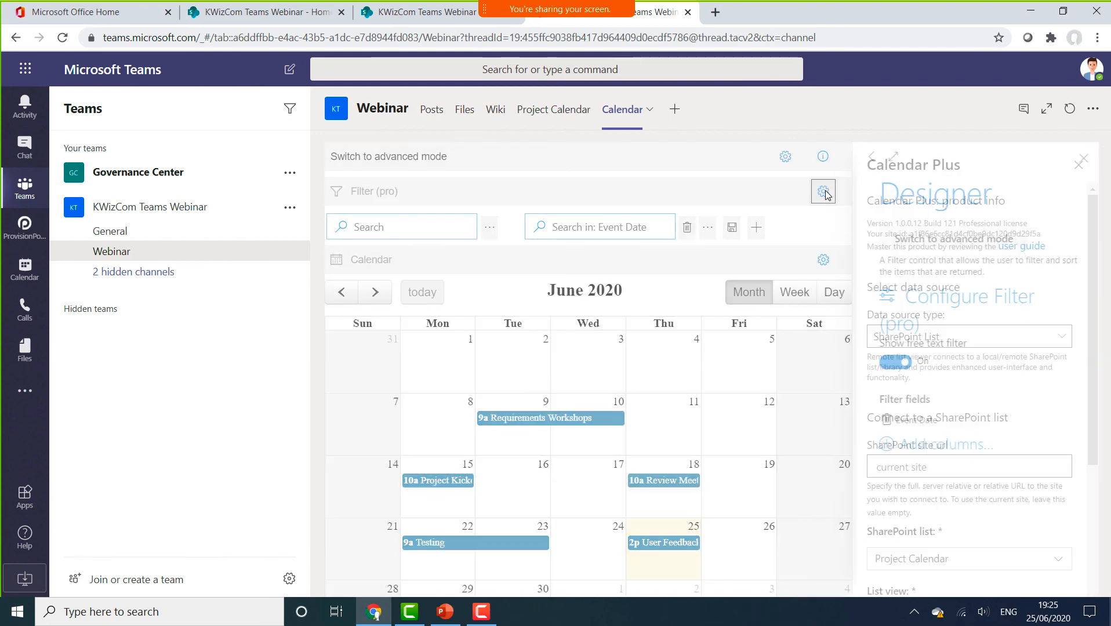
left_click(827, 195)
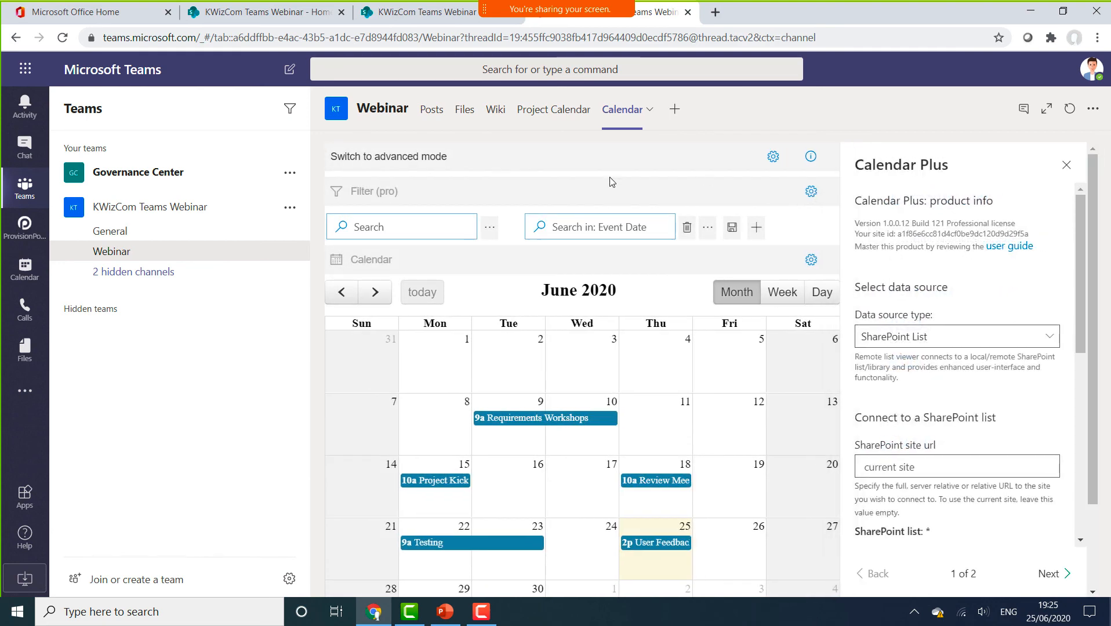
Step: Switch the calendar designer to advanced mode and add a Conditional Formatting (pro) component above the filter
left_click(390, 164)
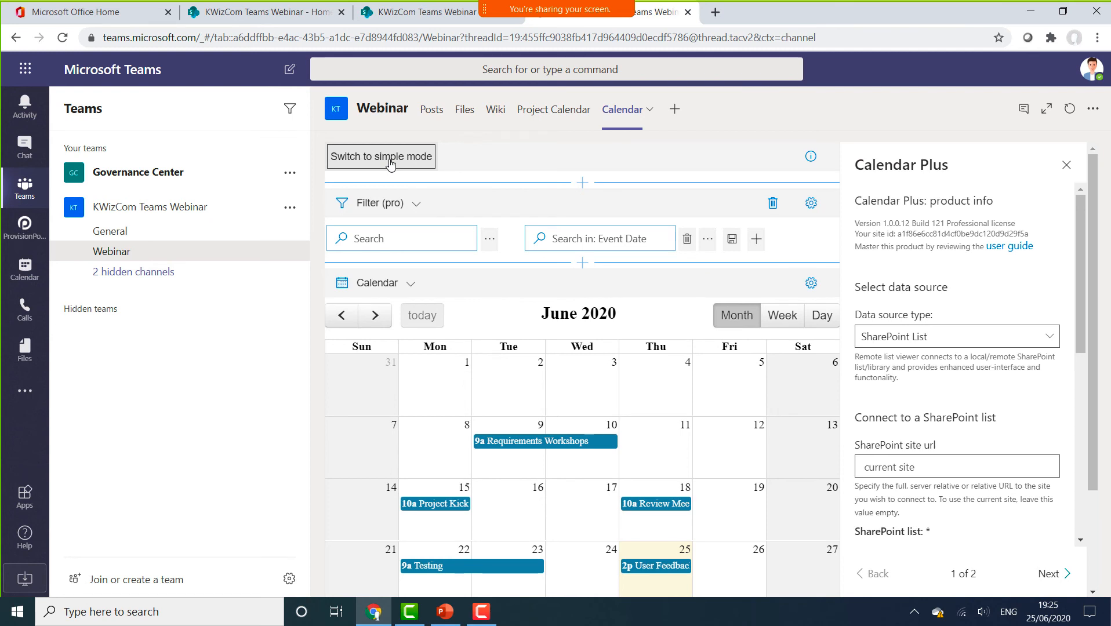
left_click(582, 183)
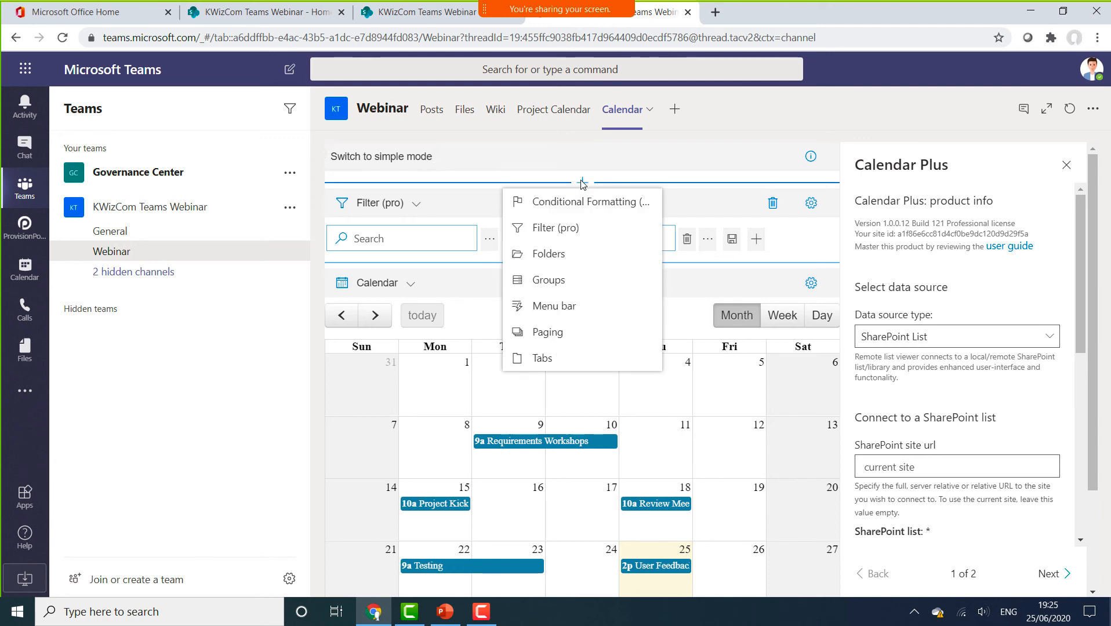
left_click(573, 201)
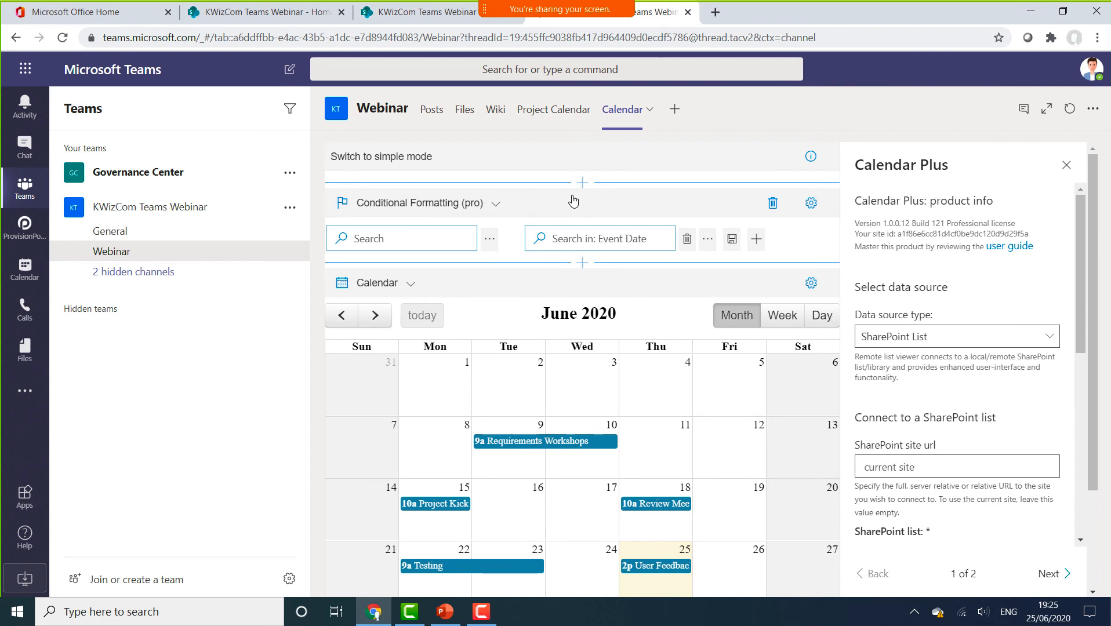
Step: Set the background color of the conditional formatting rule to bright green (#72F175)
left_click(360, 258)
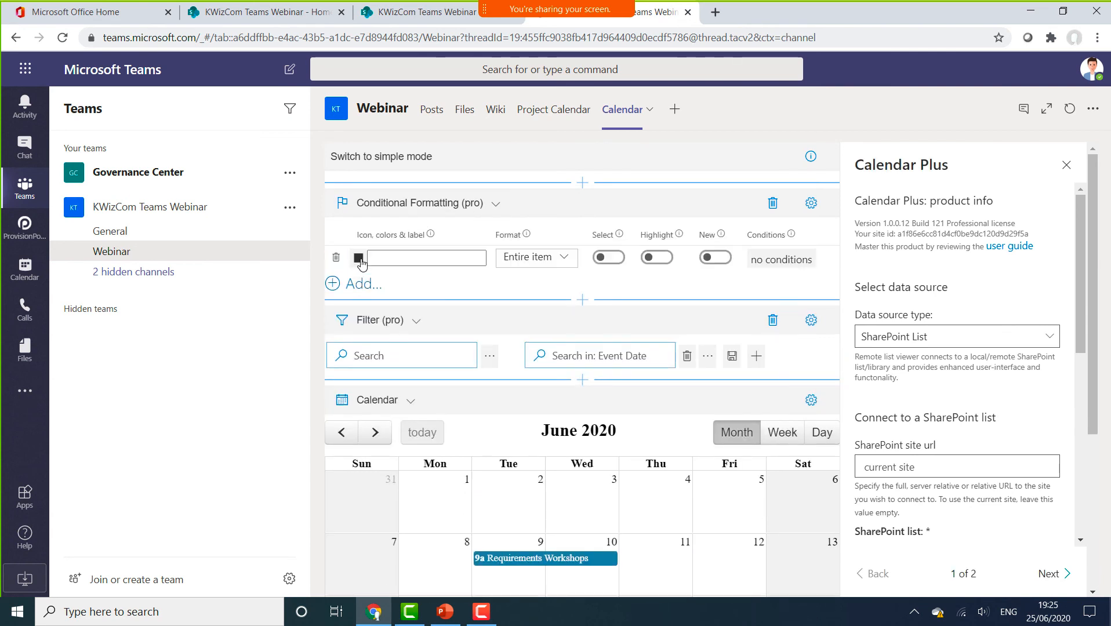
left_click(360, 259)
left_click(529, 309)
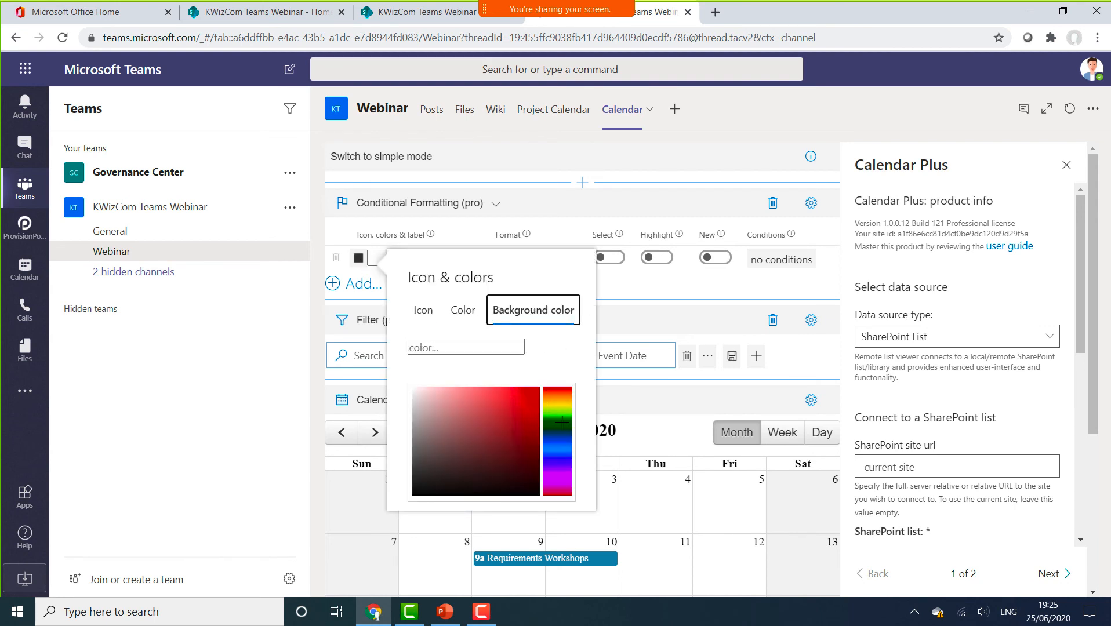
left_click(557, 419)
left_click(513, 400)
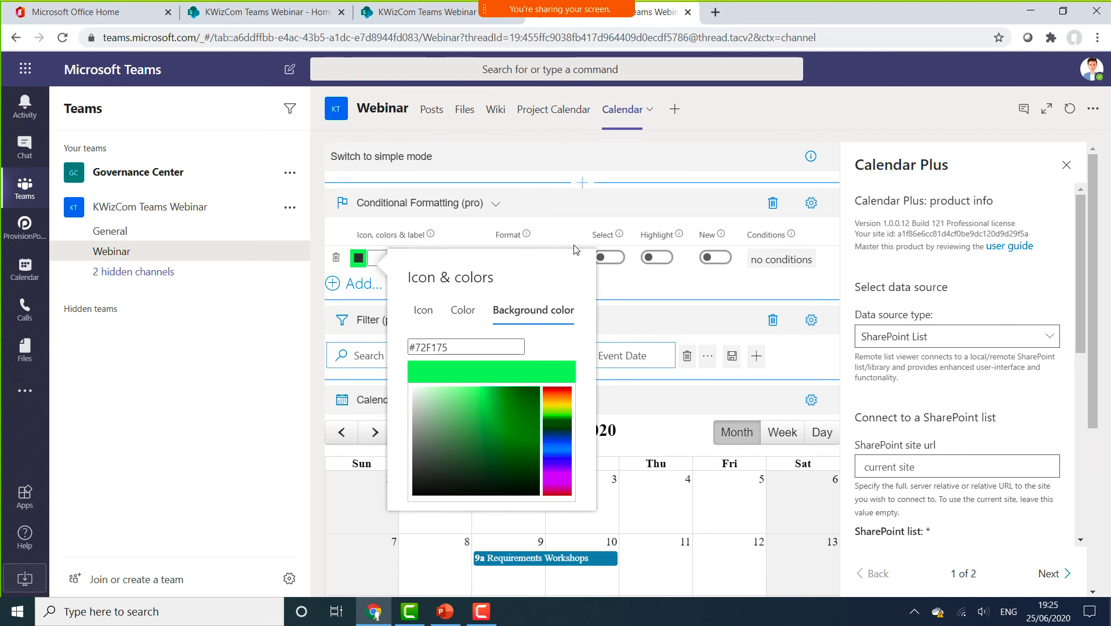
left_click(578, 224)
Step: Apply the green format when Event Category is equal to Engagement, save the condition, and close the Calendar Plus settings
left_click(781, 259)
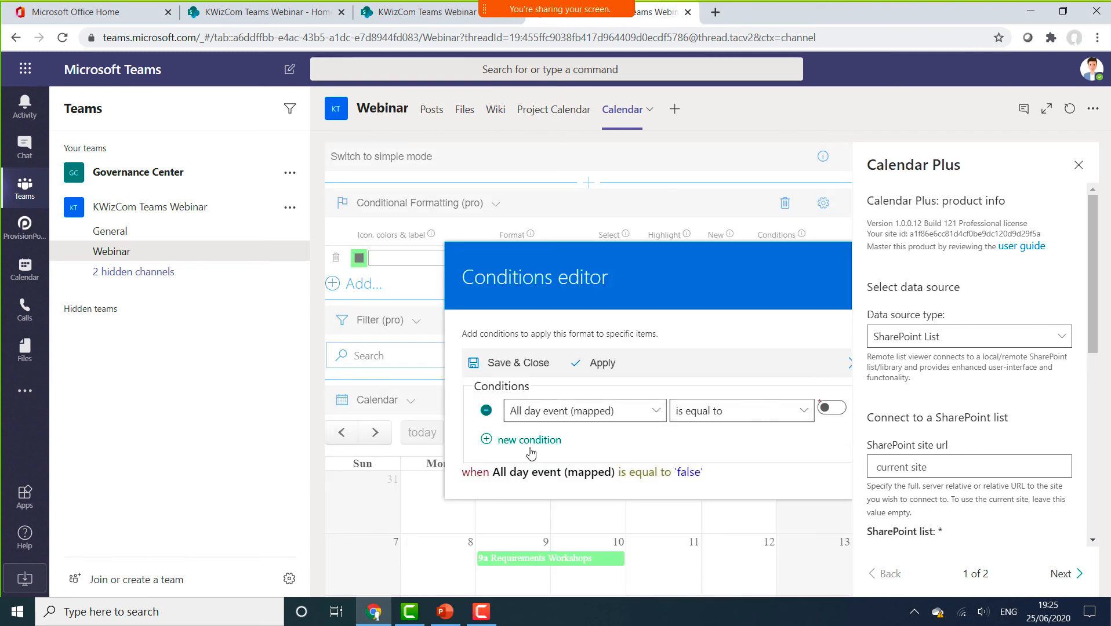
left_click(600, 410)
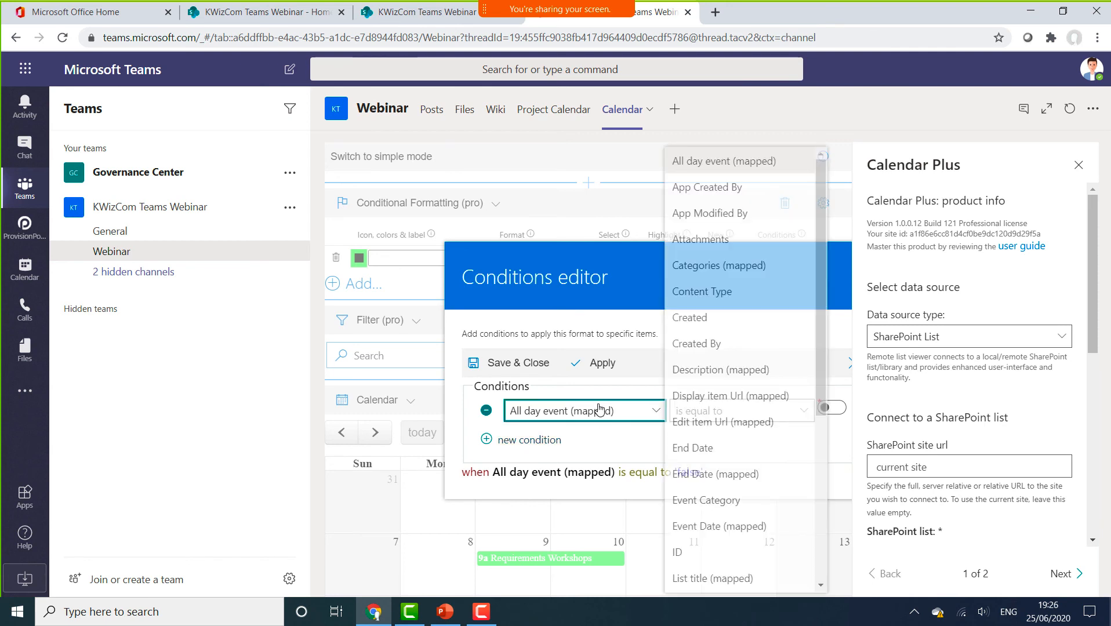
left_click(746, 502)
left_click(842, 415)
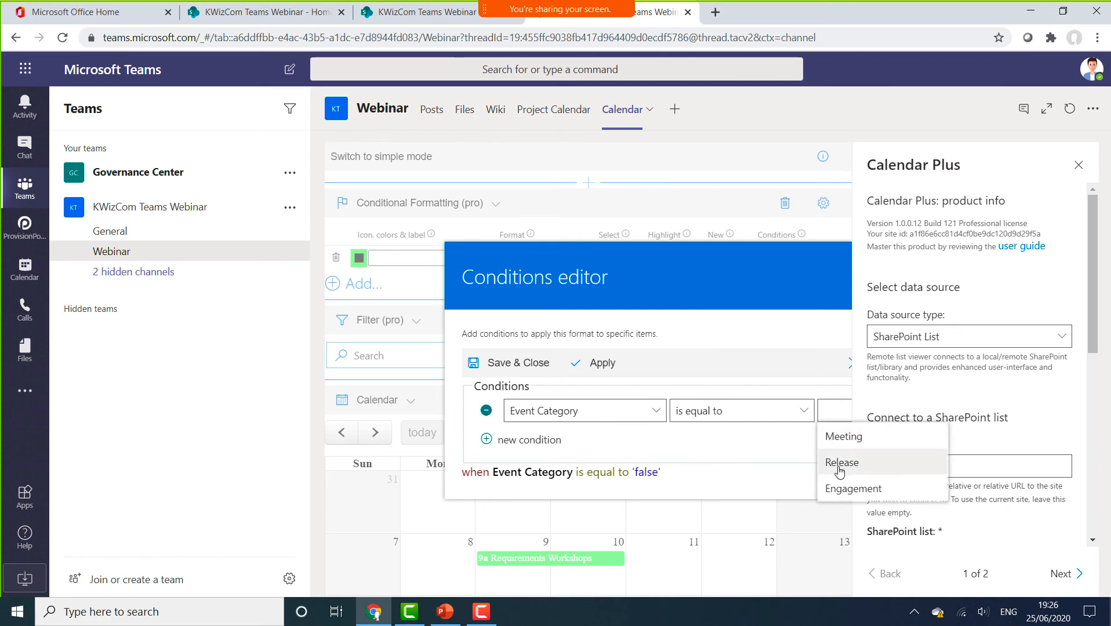
left_click(842, 490)
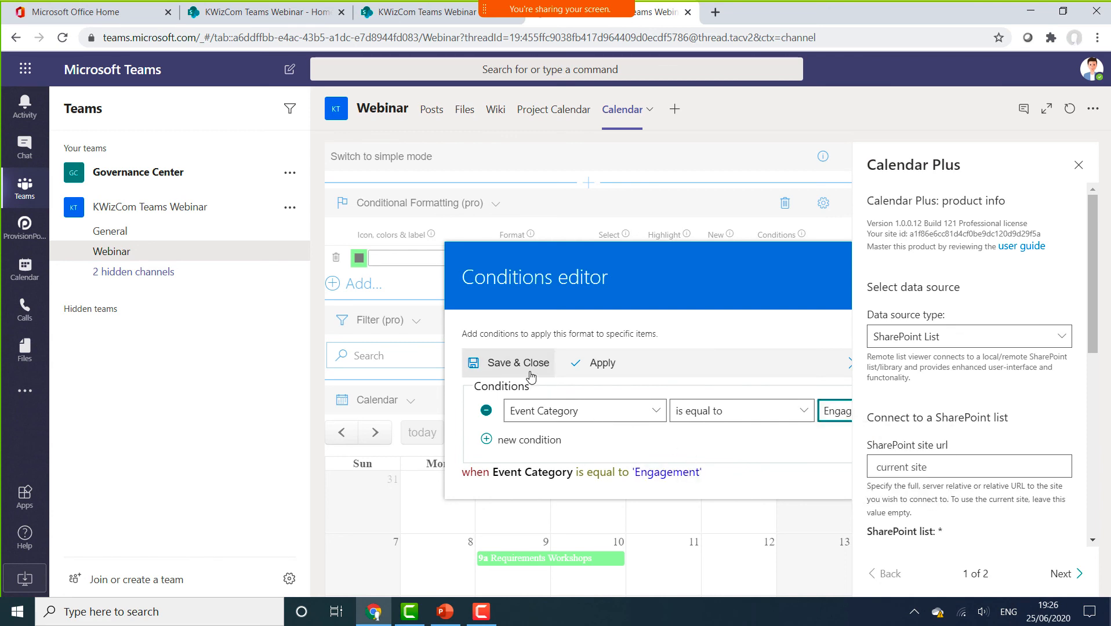
left_click(499, 363)
left_click(1066, 165)
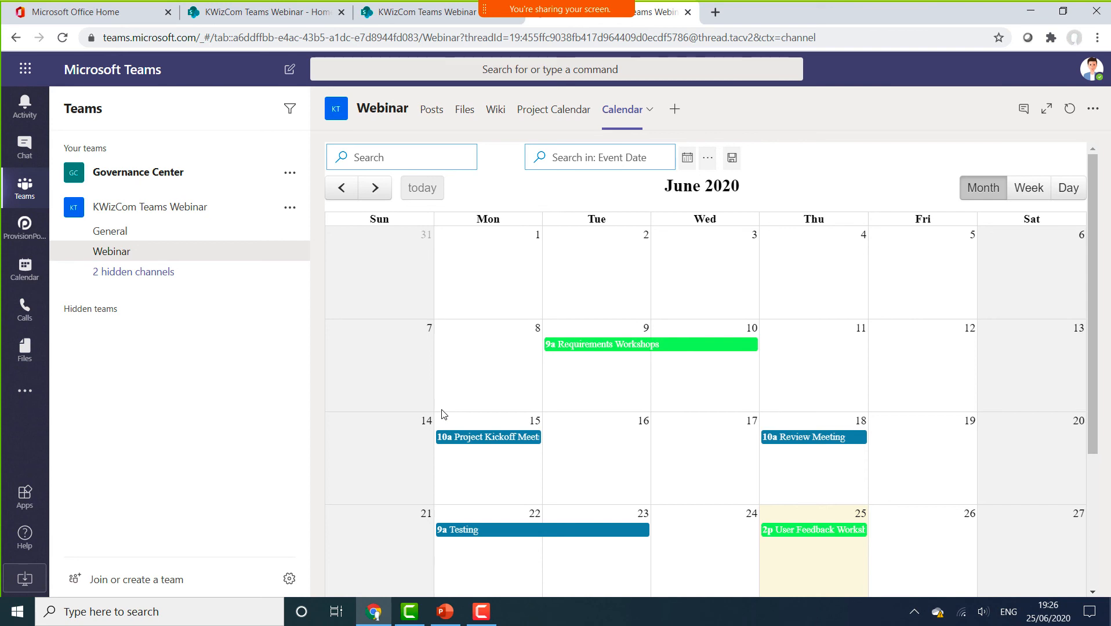
Step: View the formatted Teams calendar by week and by day, and return to the month view
left_click(1029, 187)
left_click(1080, 189)
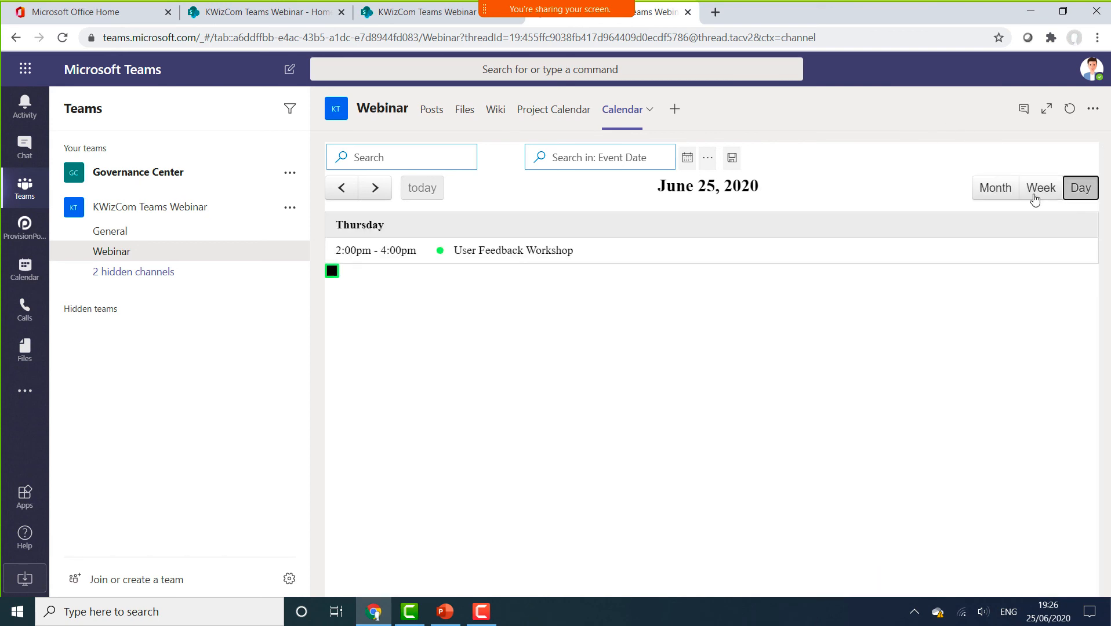
left_click(994, 188)
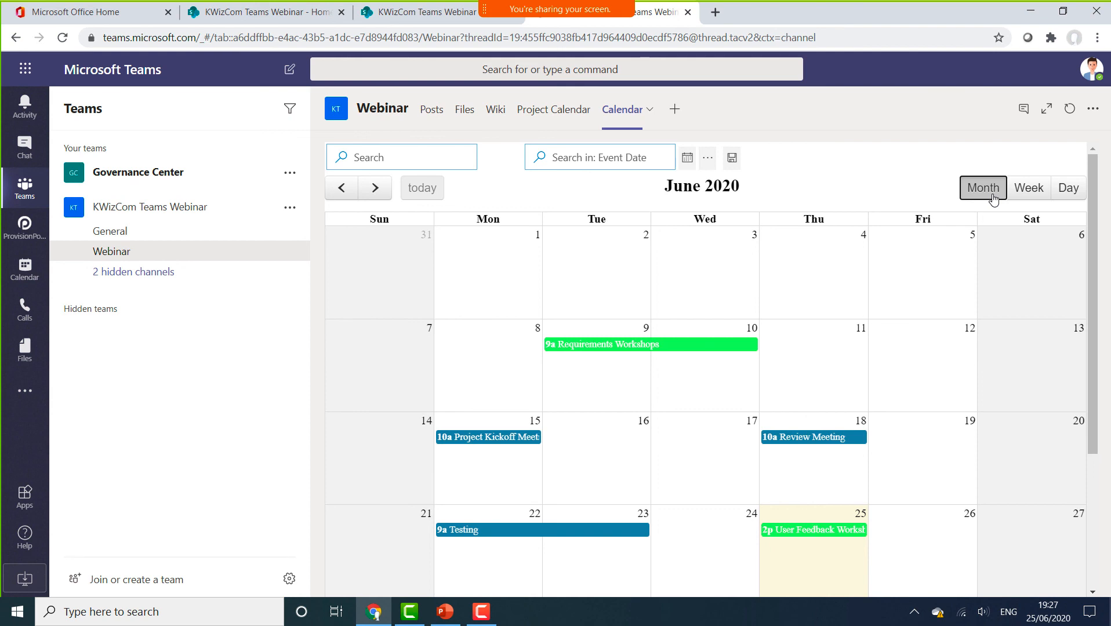
Step: Switch to PowerPoint, start the slide show from the current DEMO slide, and advance to the Summary slide
left_click(445, 612)
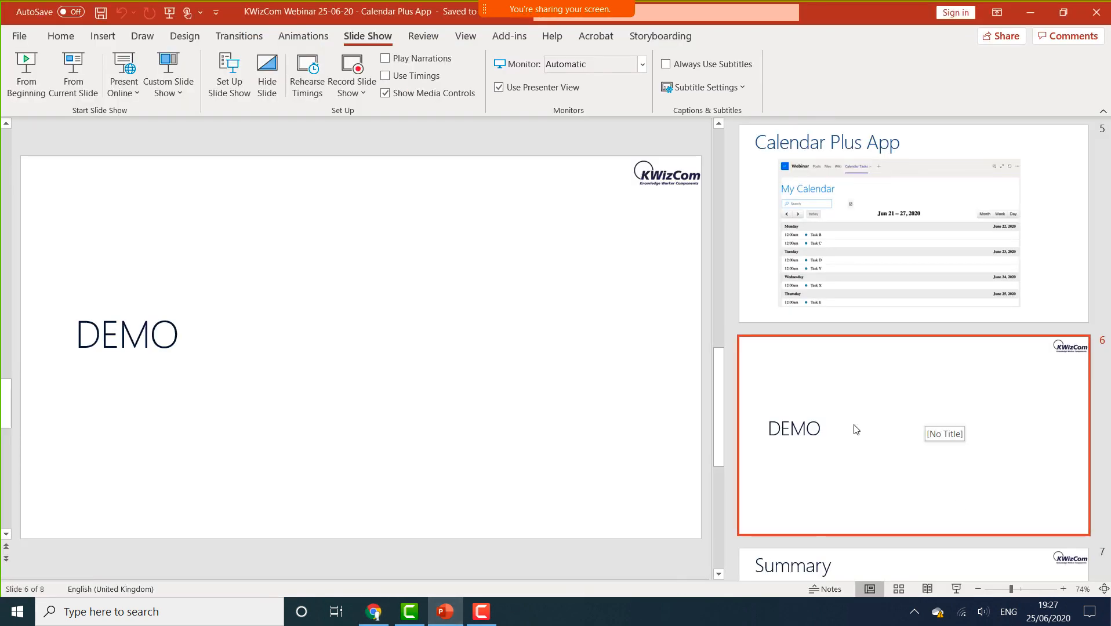
left_click(86, 81)
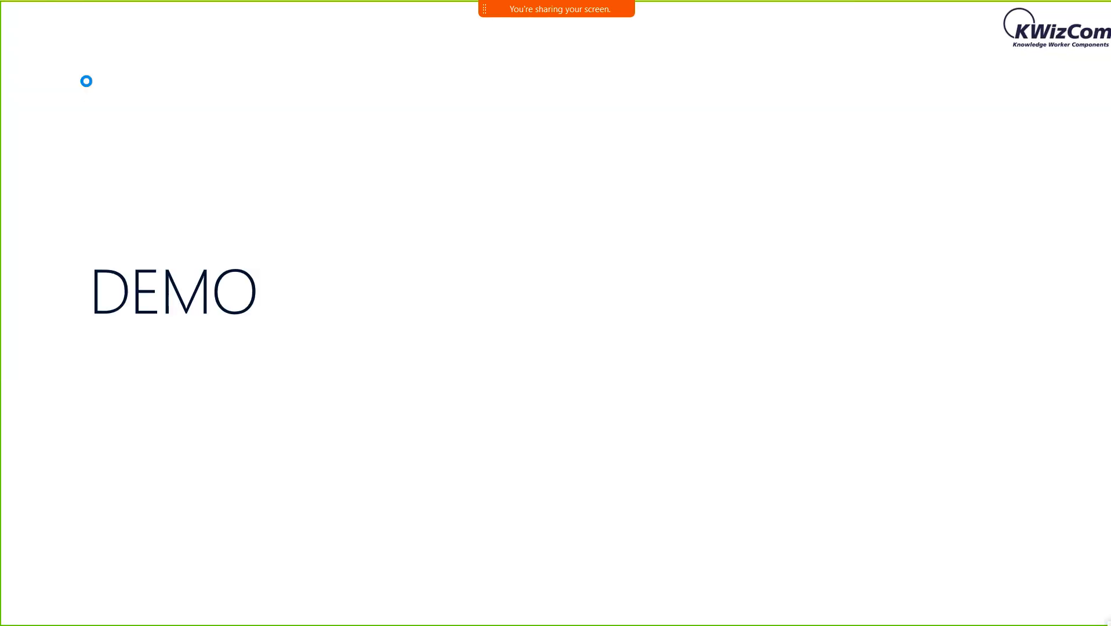
key("Right")
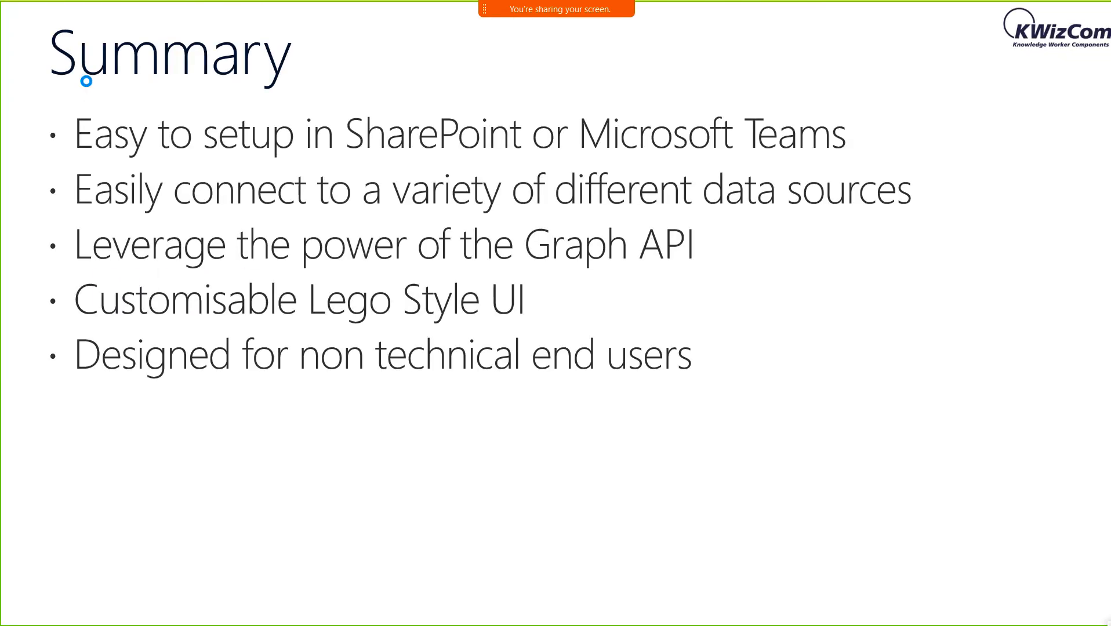